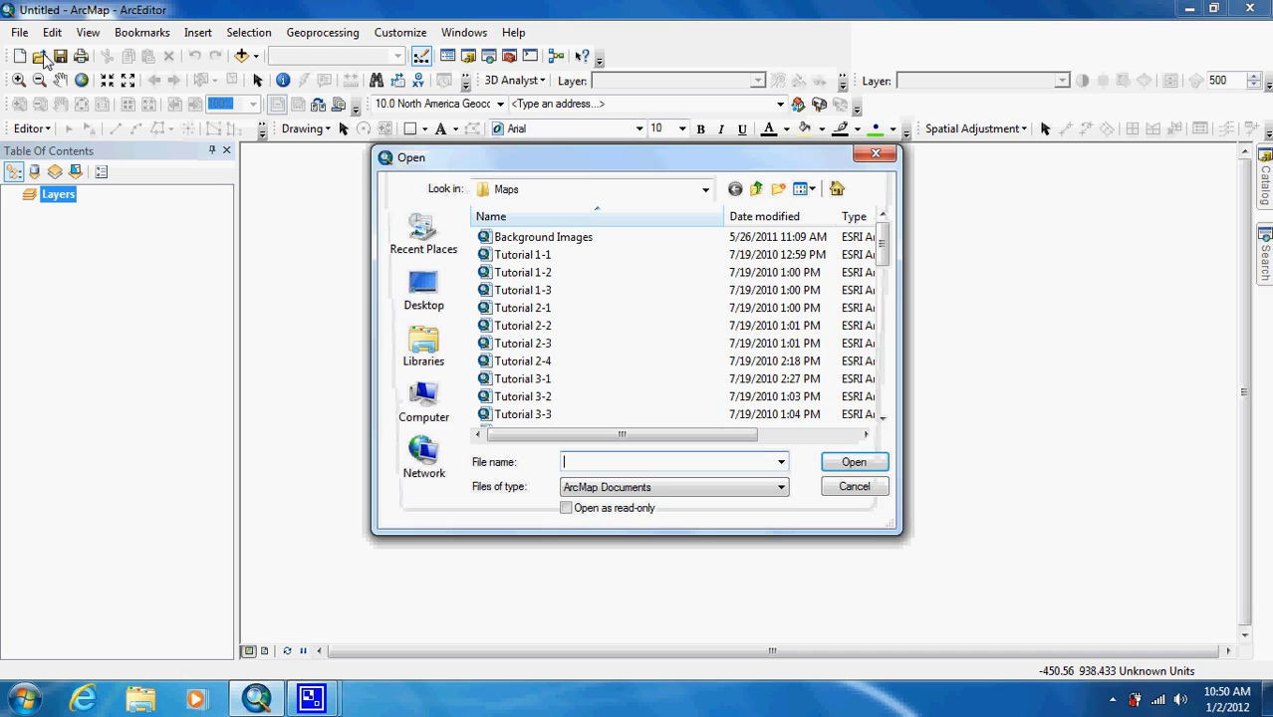
Step: Open the Tutorial 3-1 map document from the Maps folder
{"action": "double_click", "coordinate": [513, 381]}
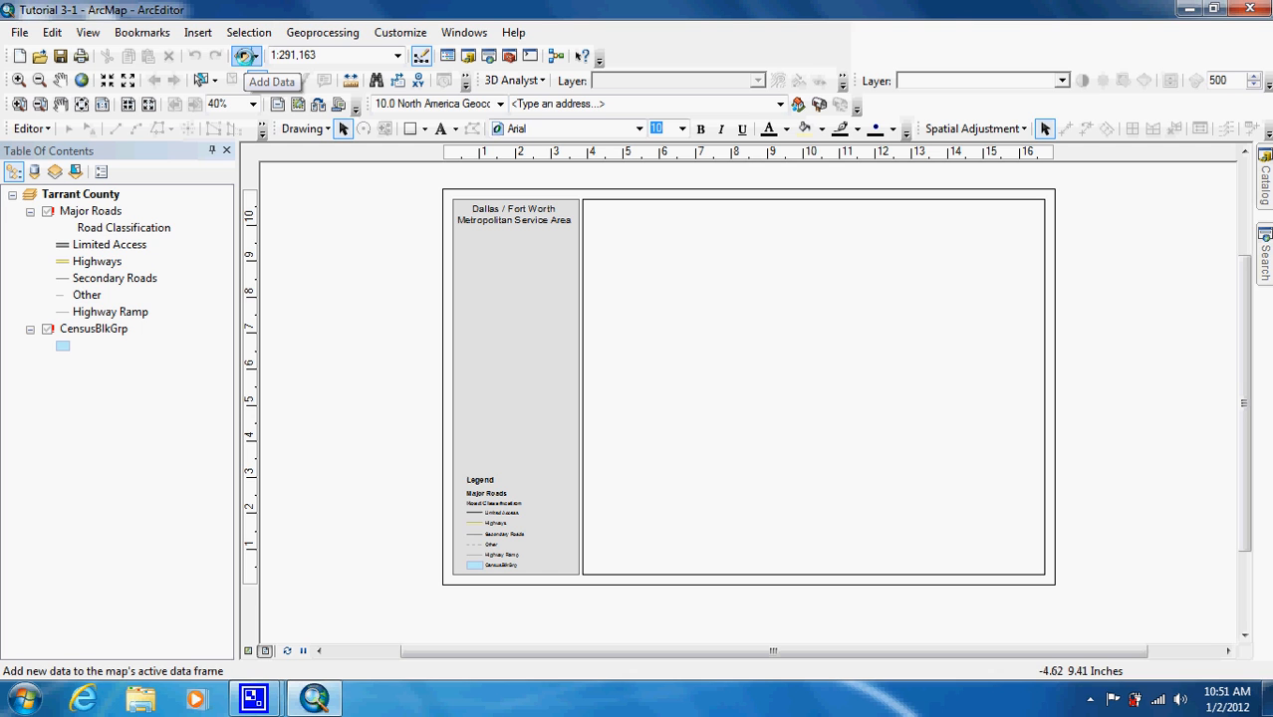
Step: Add the CensusBlkGrp feature class from the DFWRegion dataset of Census.mdb, stored under C:\ESRIPress\GIST2\Data
{"action": "left_click", "coordinate": [243, 55]}
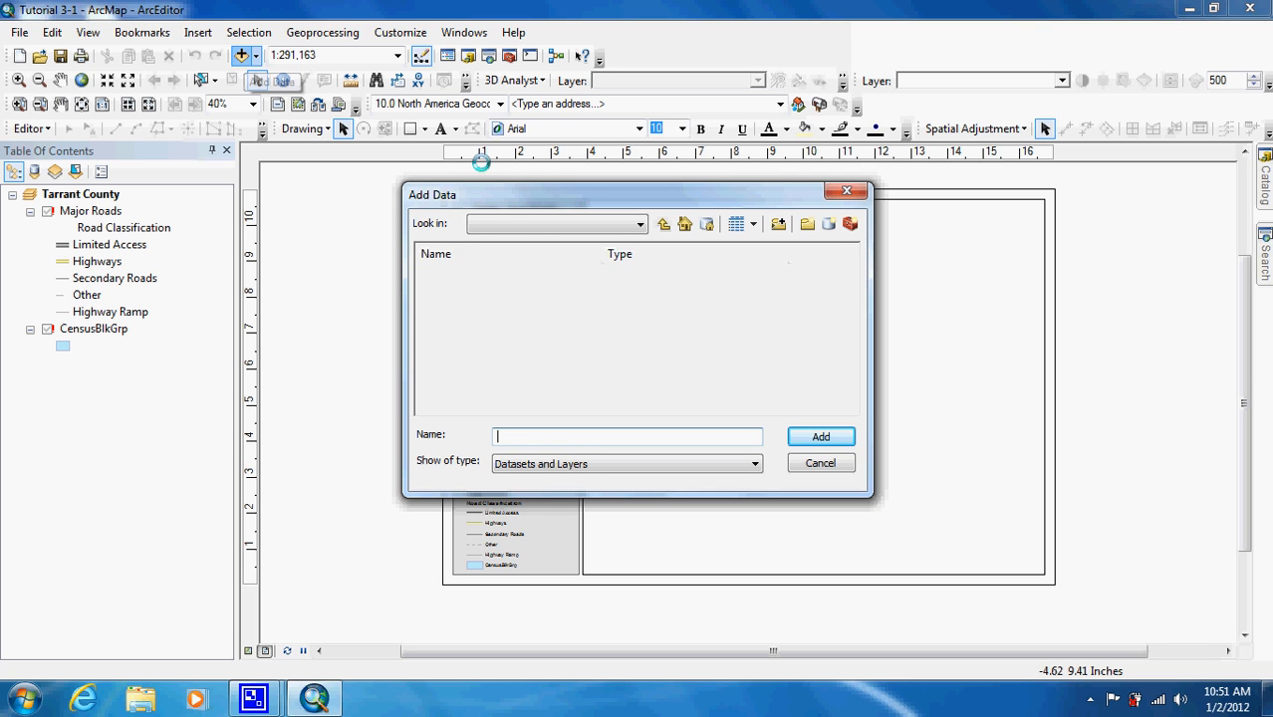
{"action": "left_click", "coordinate": [664, 223]}
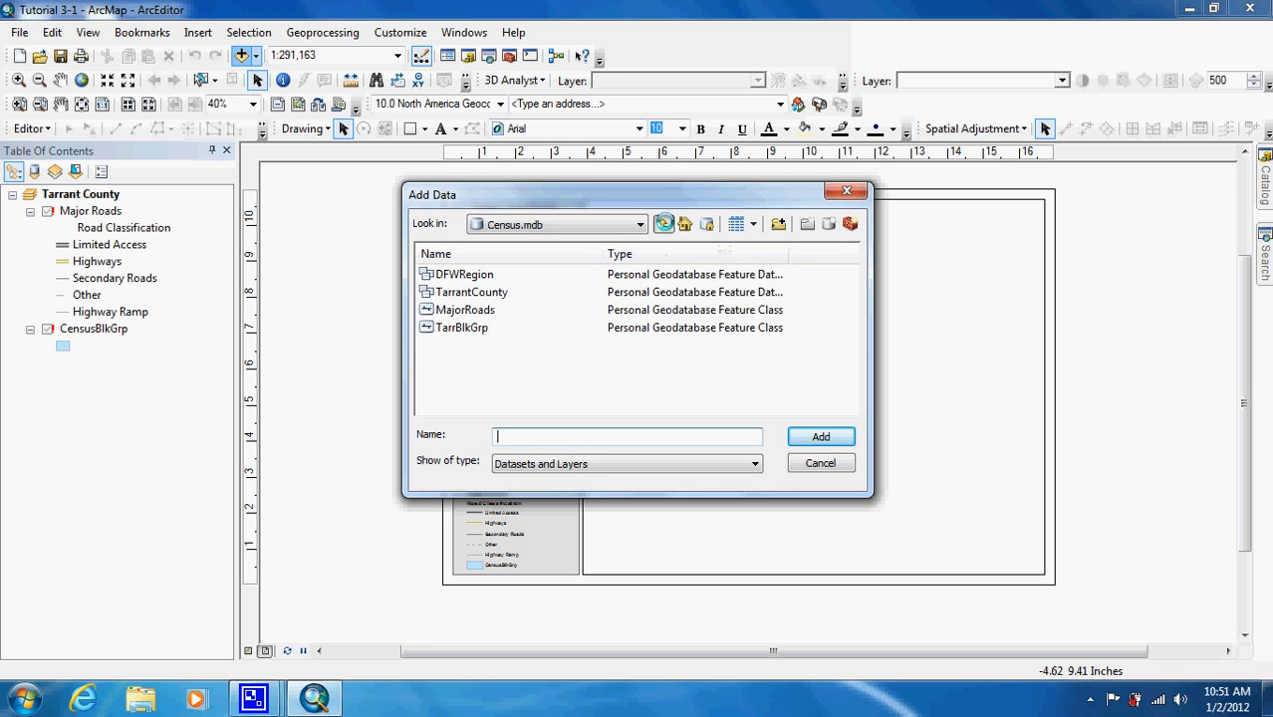
{"action": "left_click", "coordinate": [664, 223]}
{"action": "left_click", "coordinate": [665, 223]}
{"action": "left_click", "coordinate": [664, 223]}
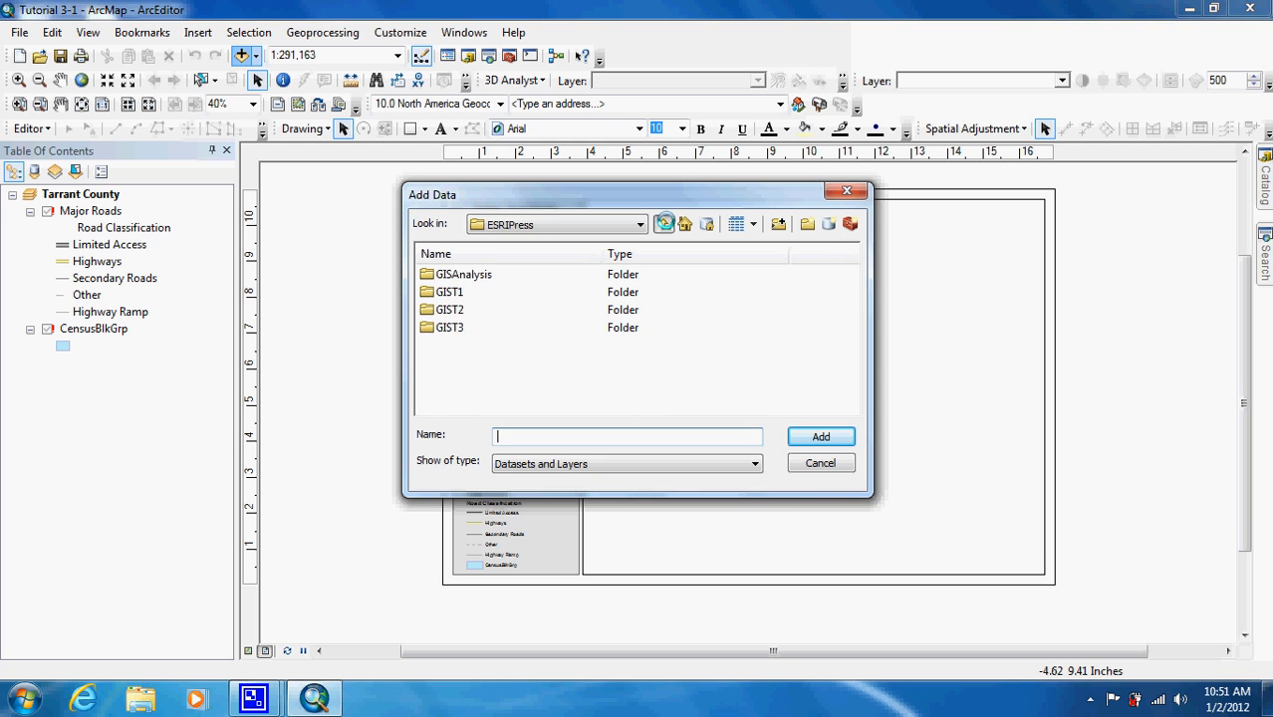
{"action": "left_click", "coordinate": [665, 223]}
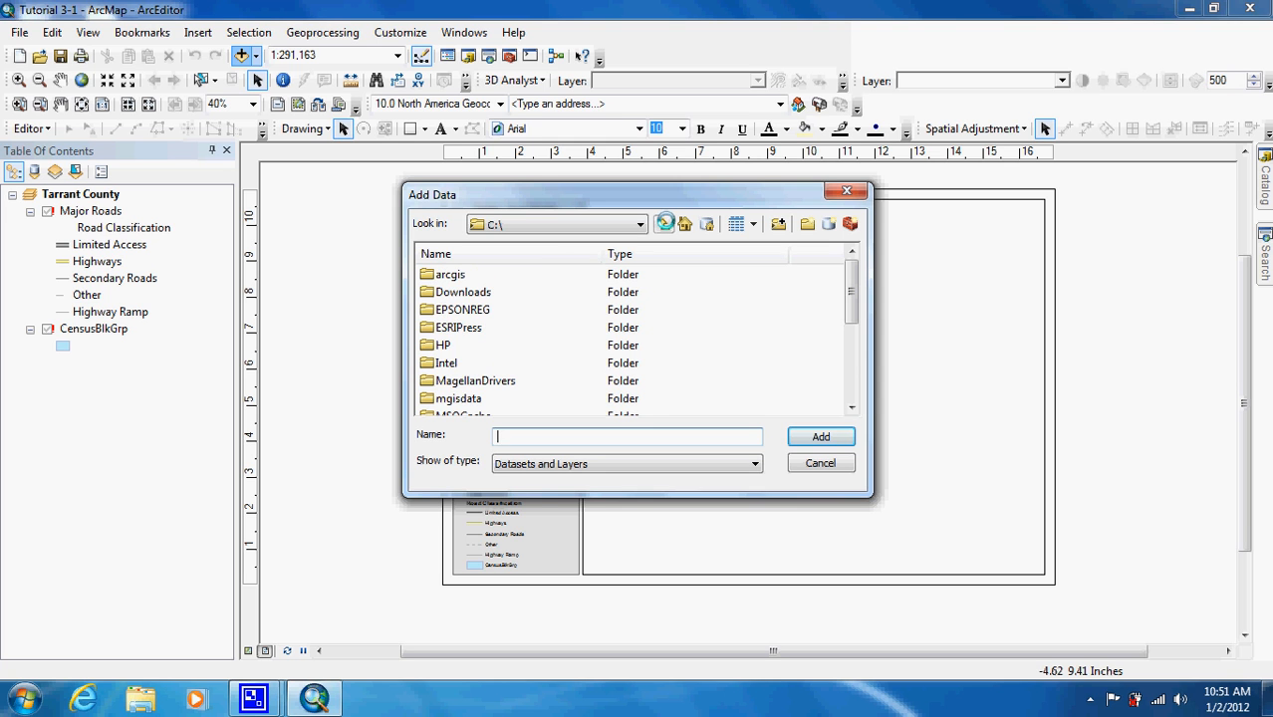
{"action": "double_click", "coordinate": [449, 310]}
{"action": "left_click", "coordinate": [660, 225]}
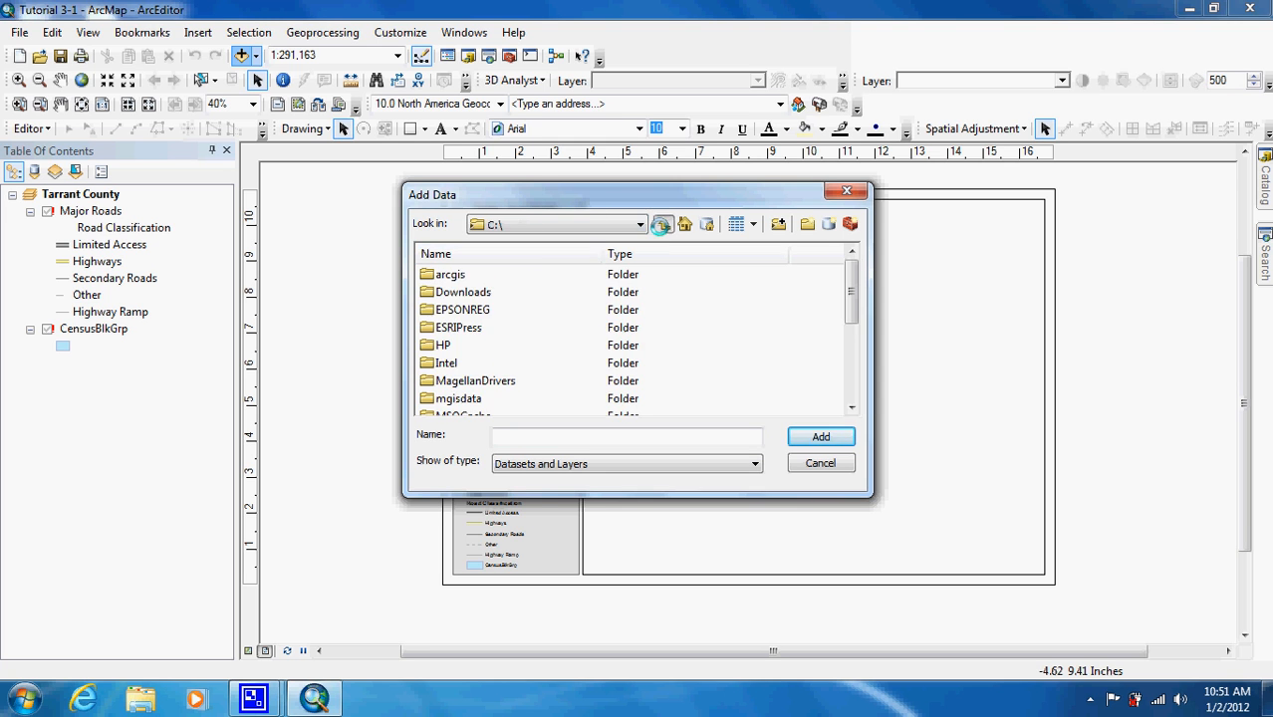
{"action": "double_click", "coordinate": [448, 328]}
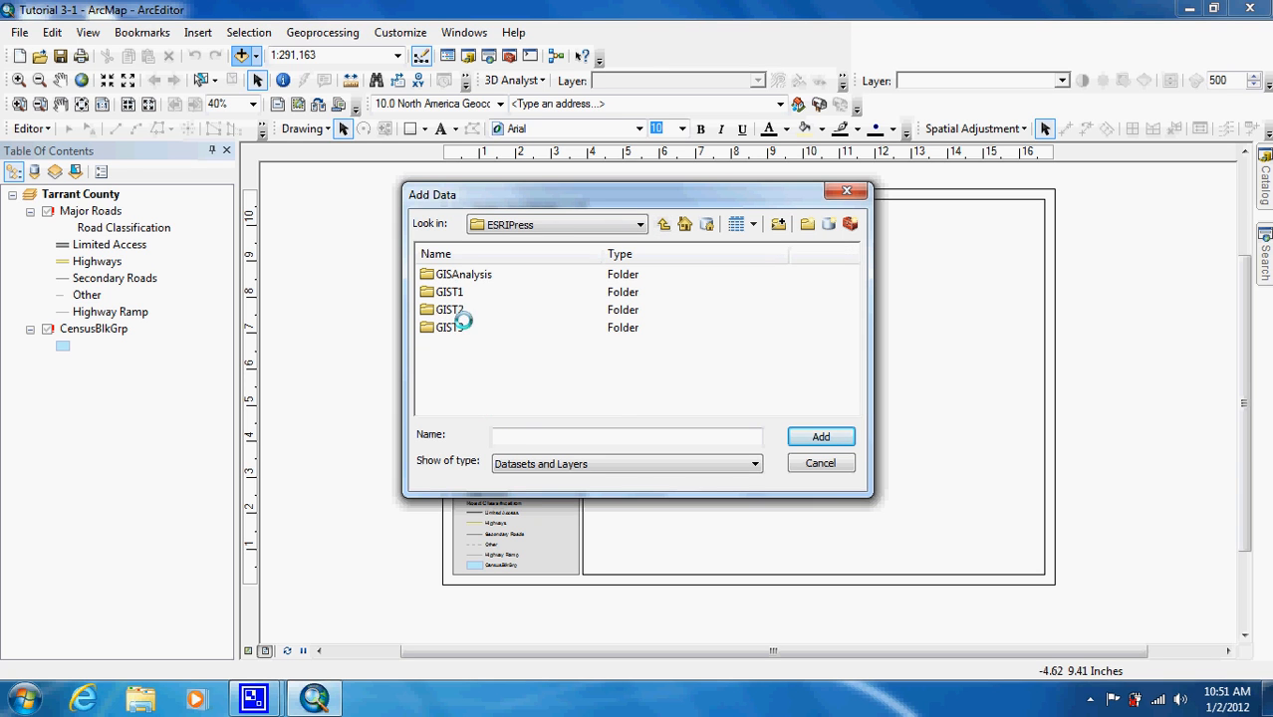
{"action": "double_click", "coordinate": [448, 309]}
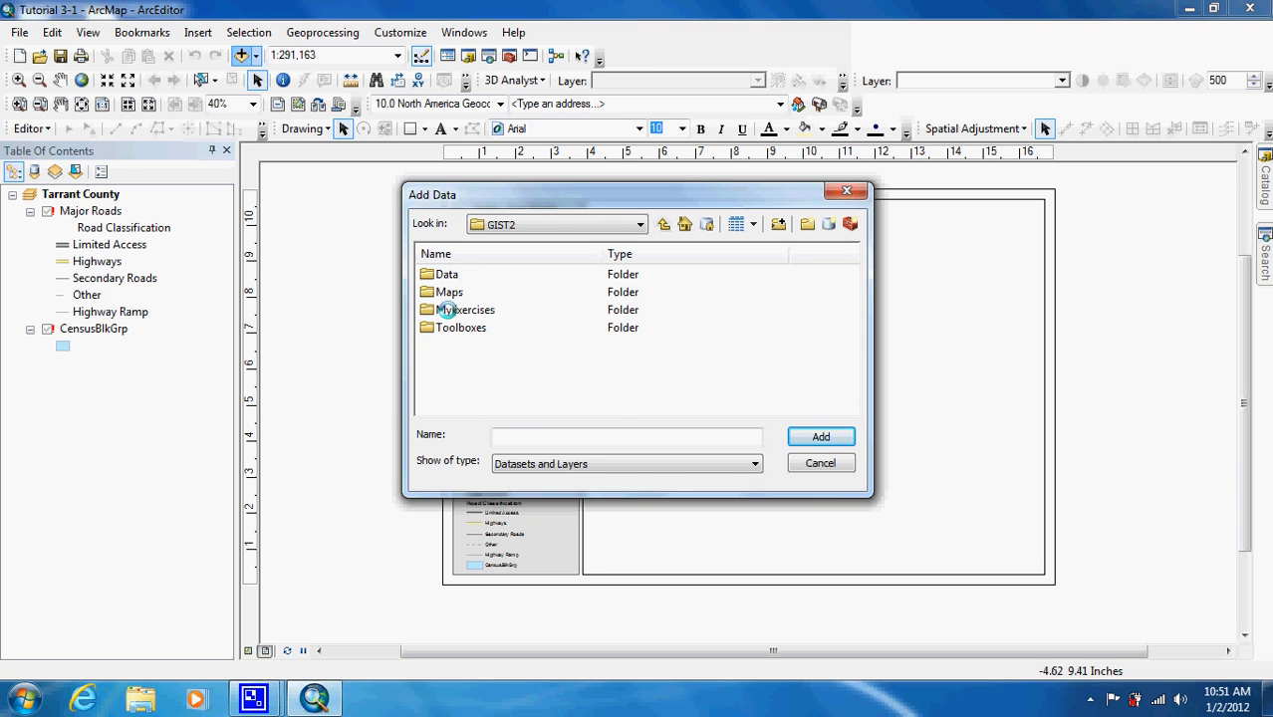
{"action": "double_click", "coordinate": [443, 275]}
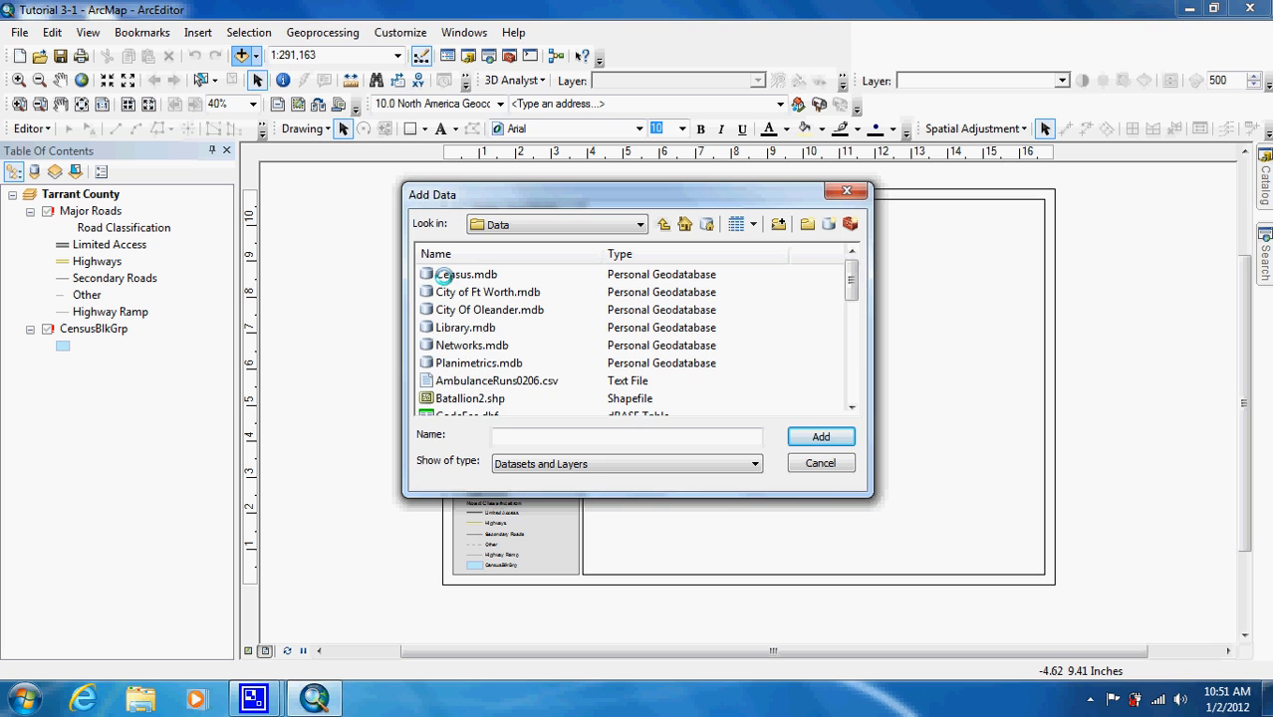
{"action": "double_click", "coordinate": [443, 275]}
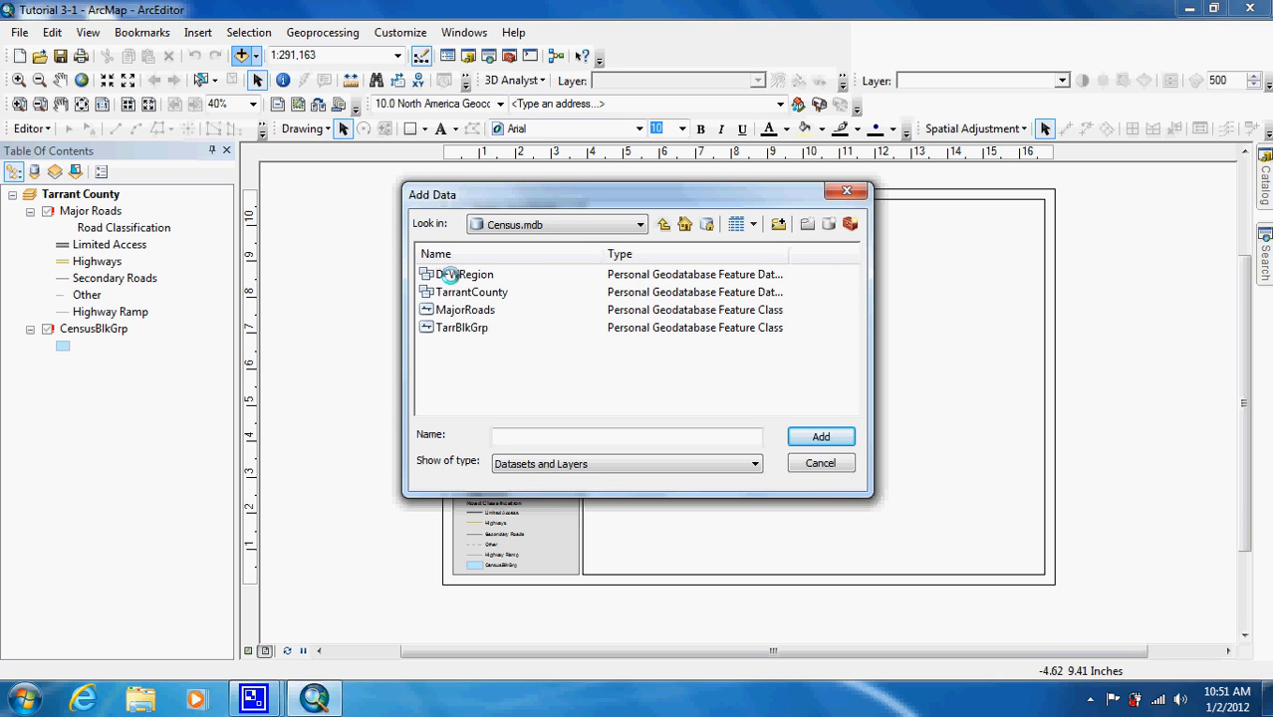
{"action": "double_click", "coordinate": [454, 275]}
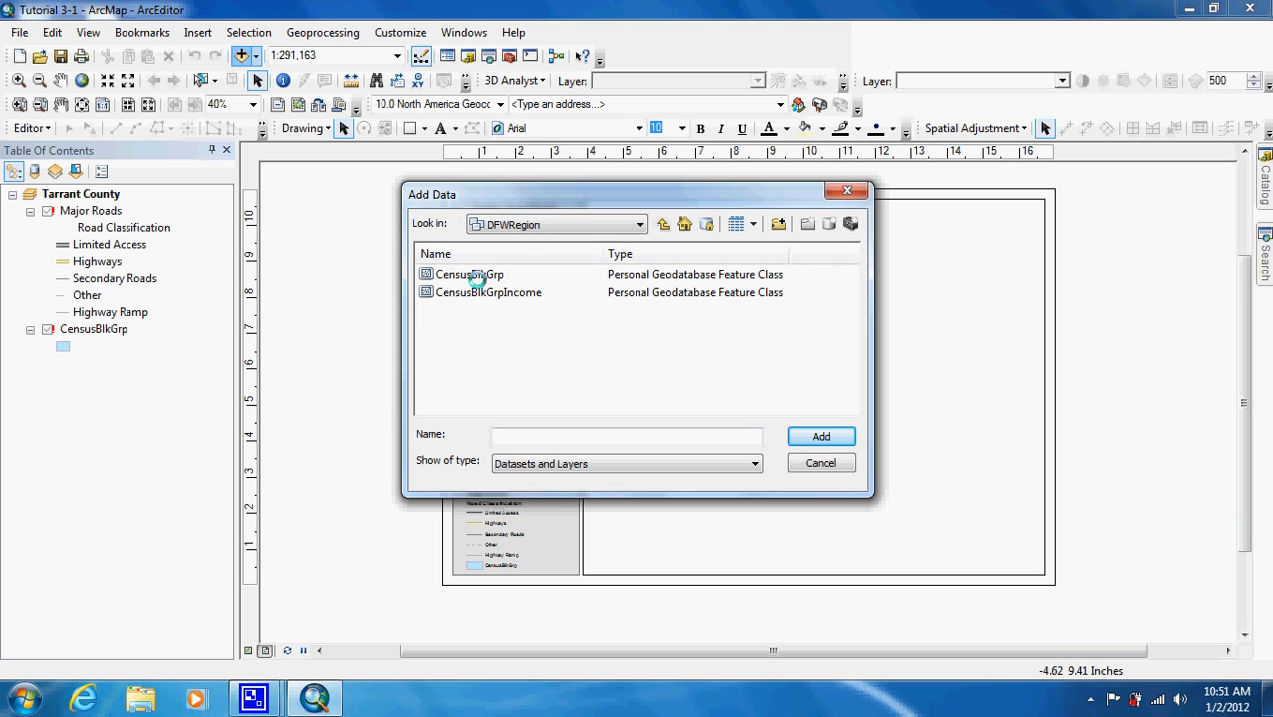
{"action": "double_click", "coordinate": [460, 274]}
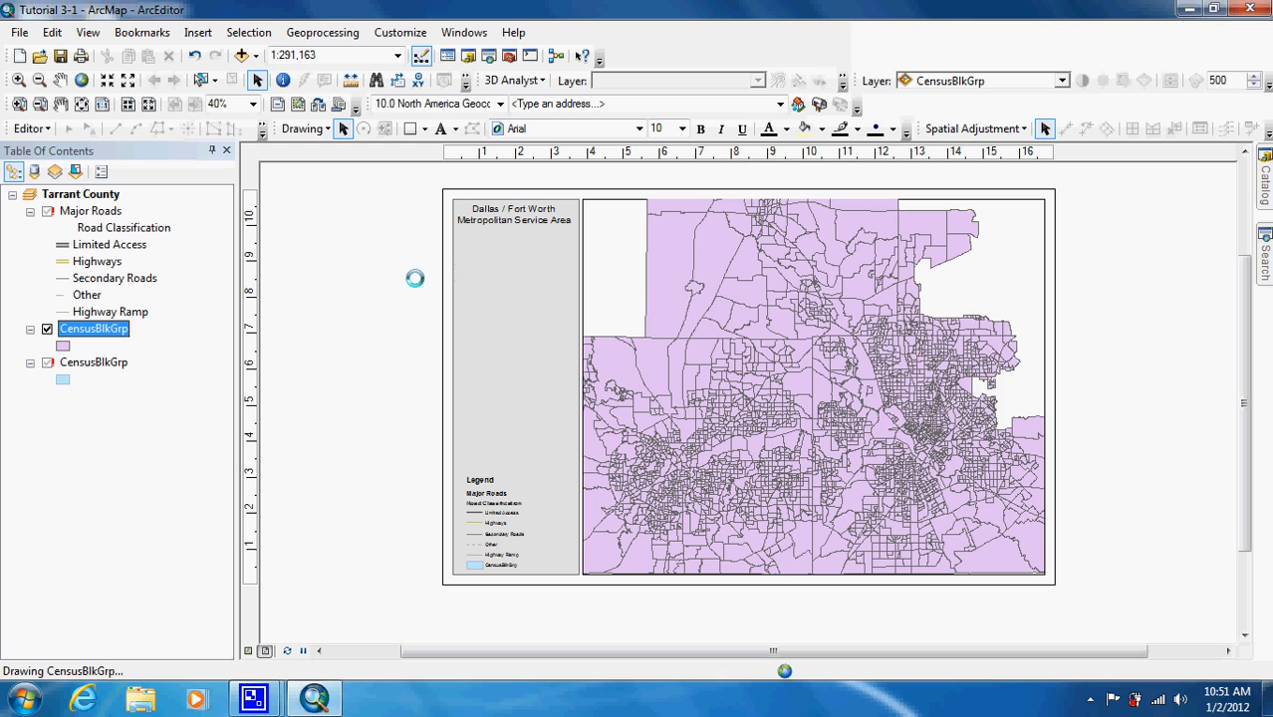
Step: Remove the two layers with broken data sources, the original CensusBlkGrp and Major Roads, from the Tarrant County data frame
{"action": "left_click", "coordinate": [94, 363]}
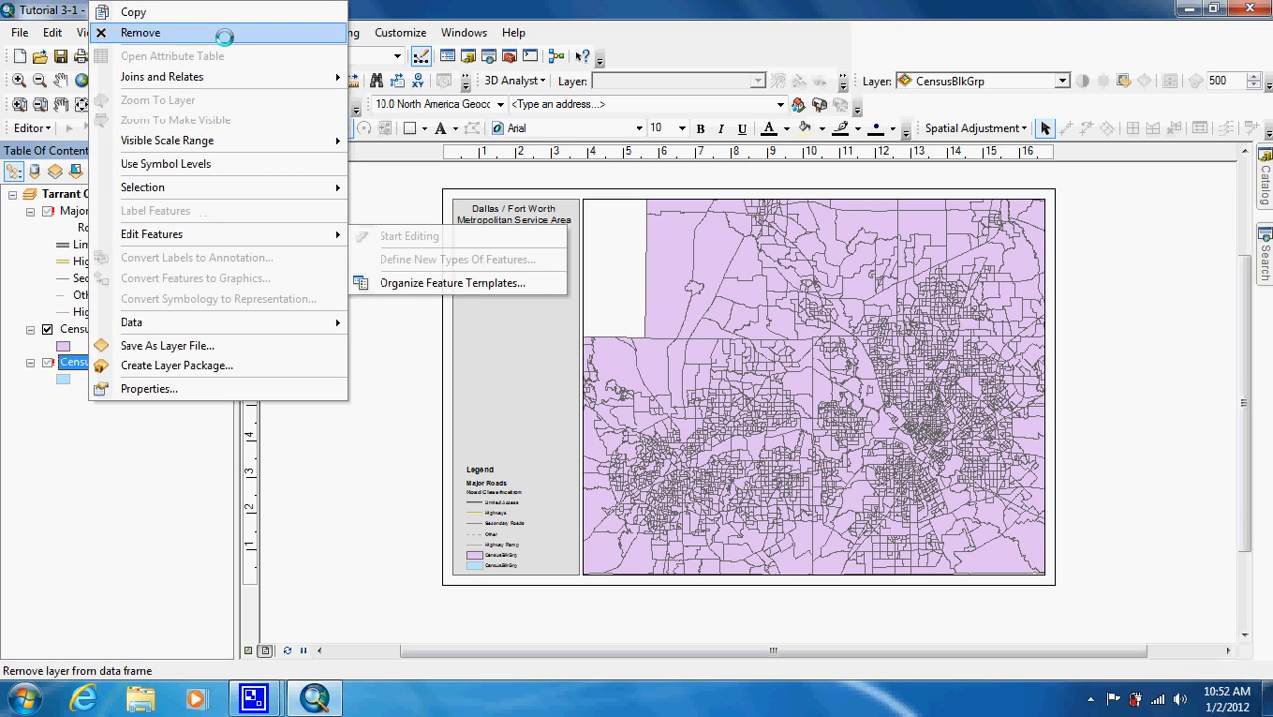
{"action": "left_click", "coordinate": [224, 34]}
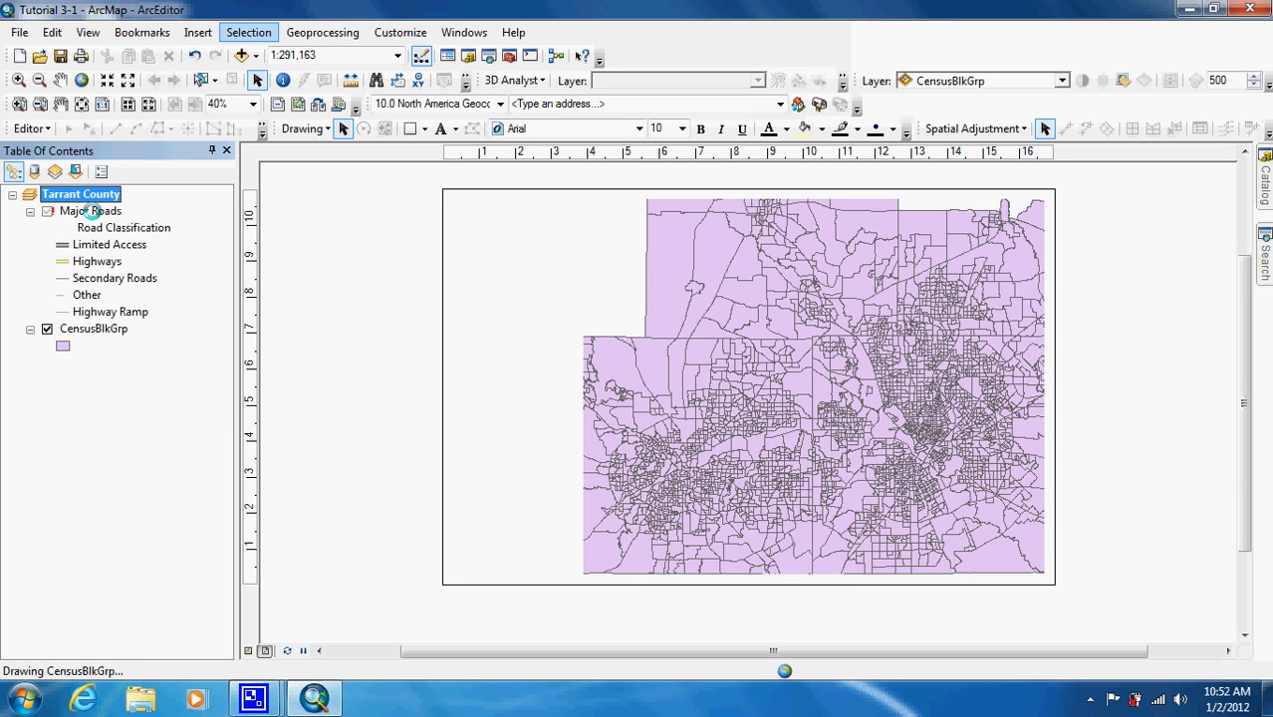
{"action": "right_click", "coordinate": [91, 211]}
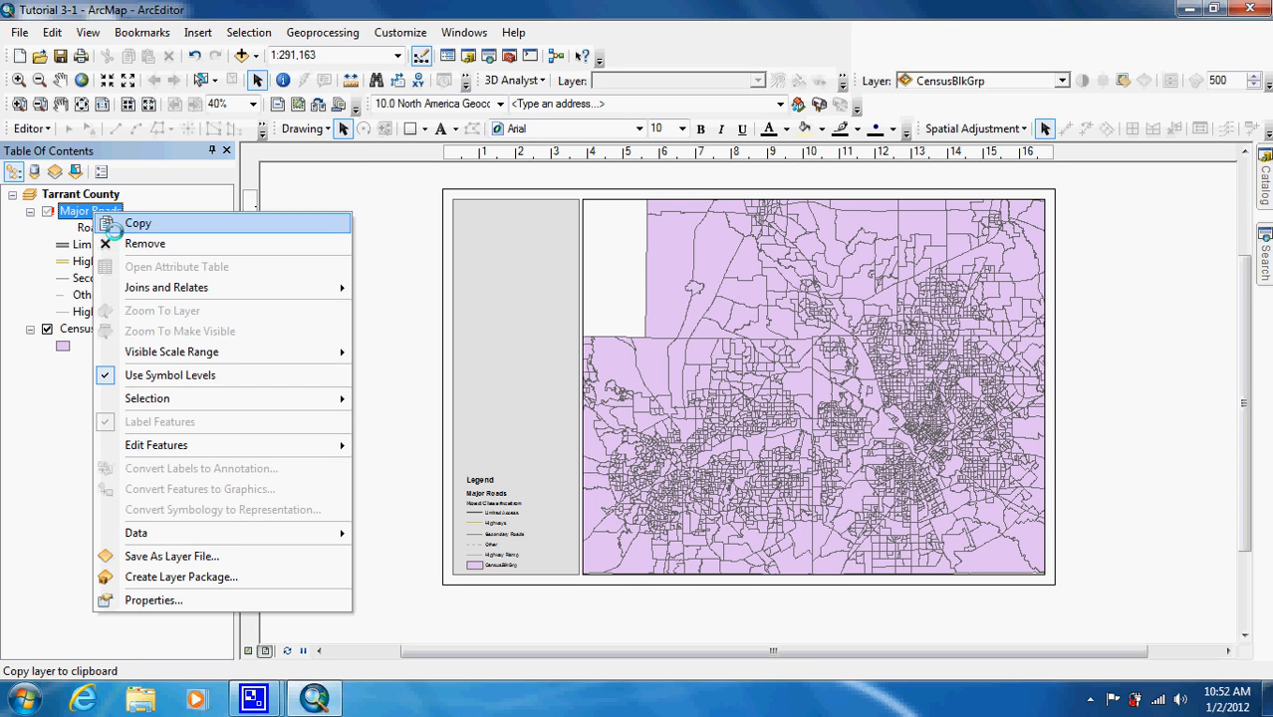
{"action": "left_click", "coordinate": [121, 243]}
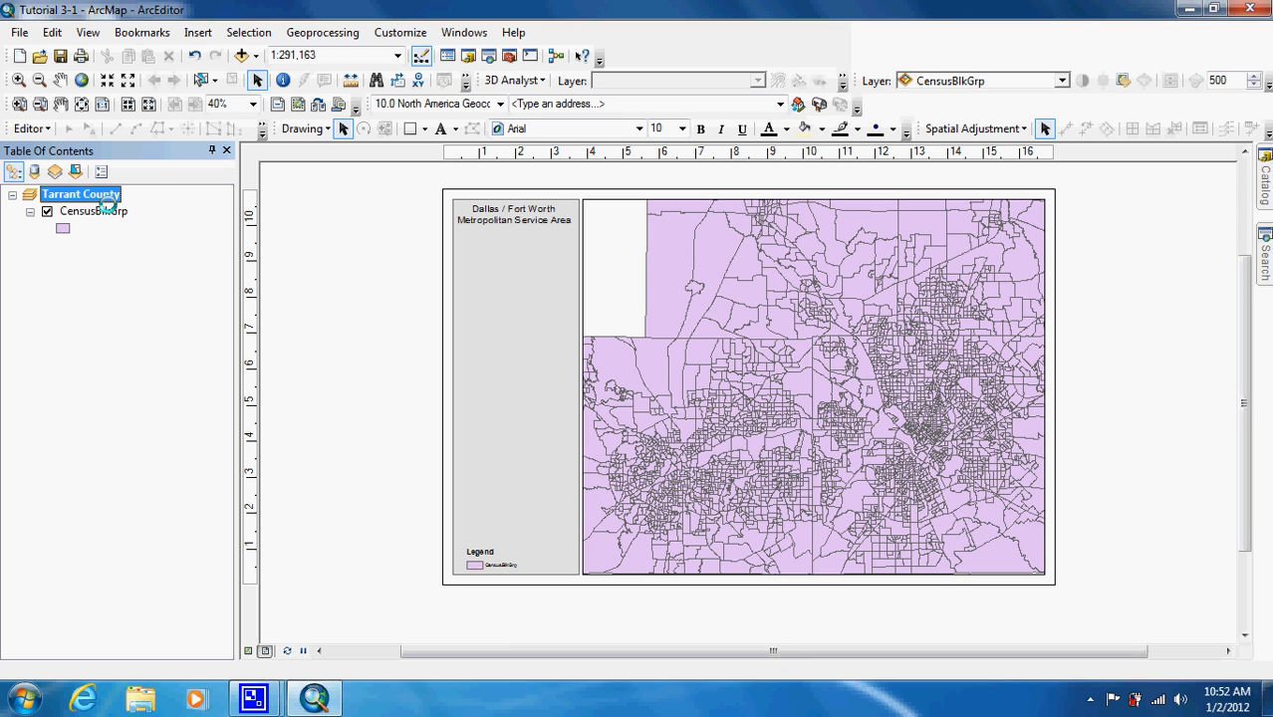
Step: Copy the CensusBlkGrp layer and paste the duplicate into the Tarrant County data frame
{"action": "left_click", "coordinate": [100, 212]}
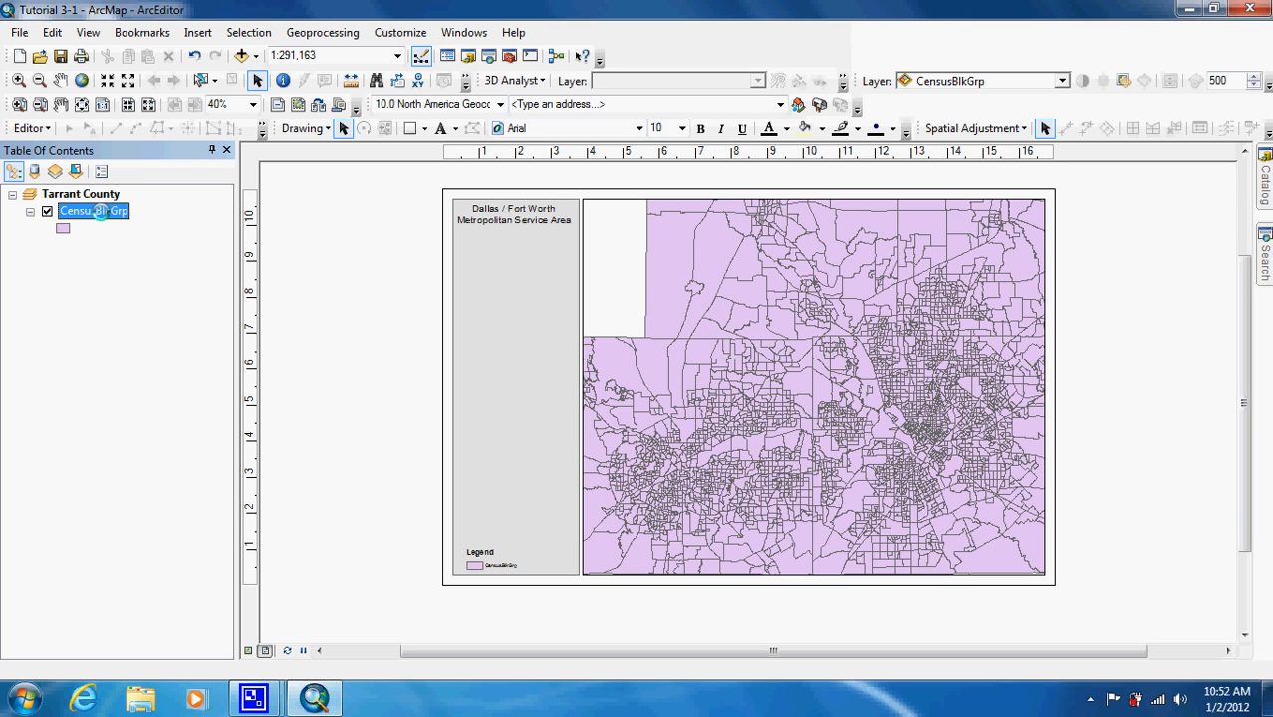
{"action": "right_click", "coordinate": [100, 212]}
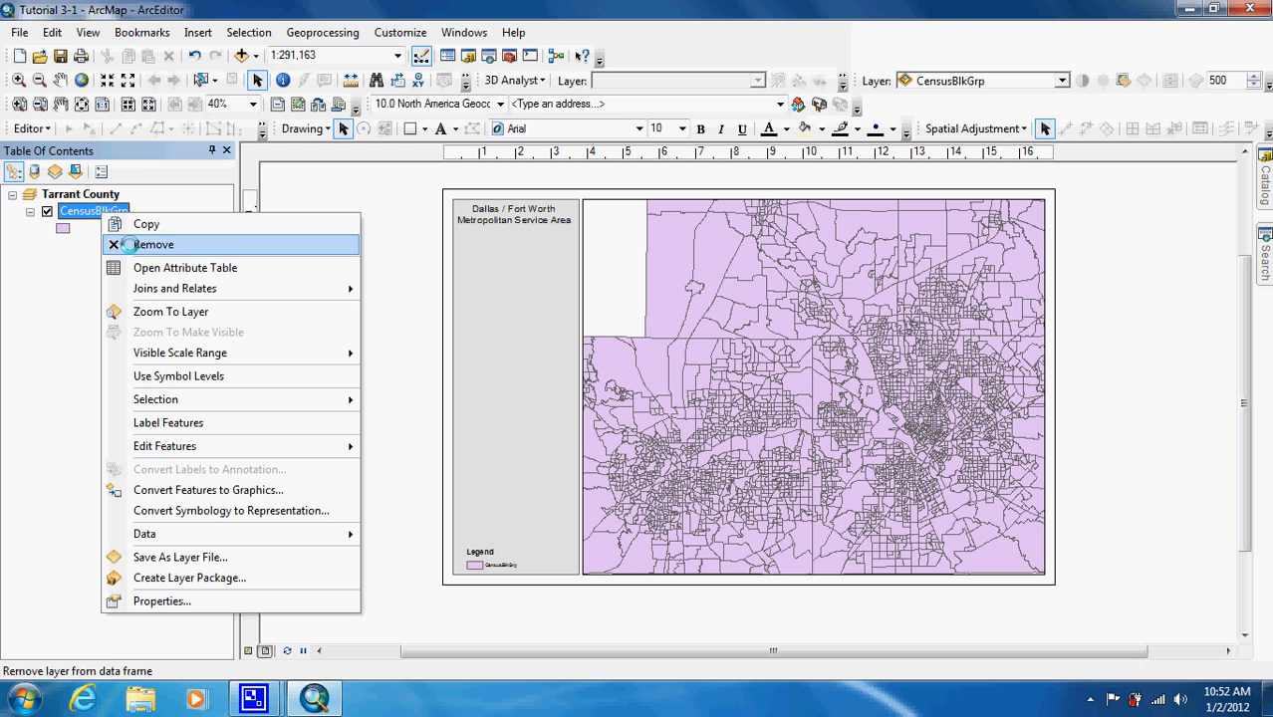
{"action": "left_click", "coordinate": [141, 227]}
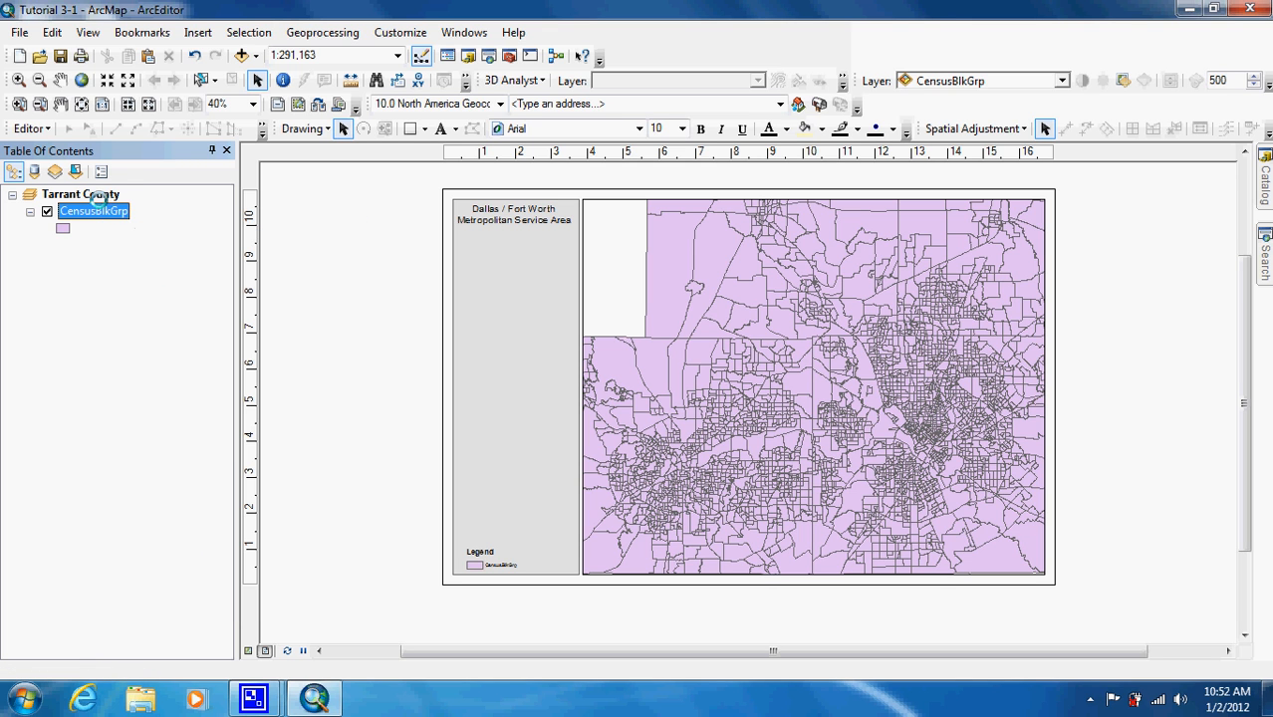
{"action": "right_click", "coordinate": [92, 194]}
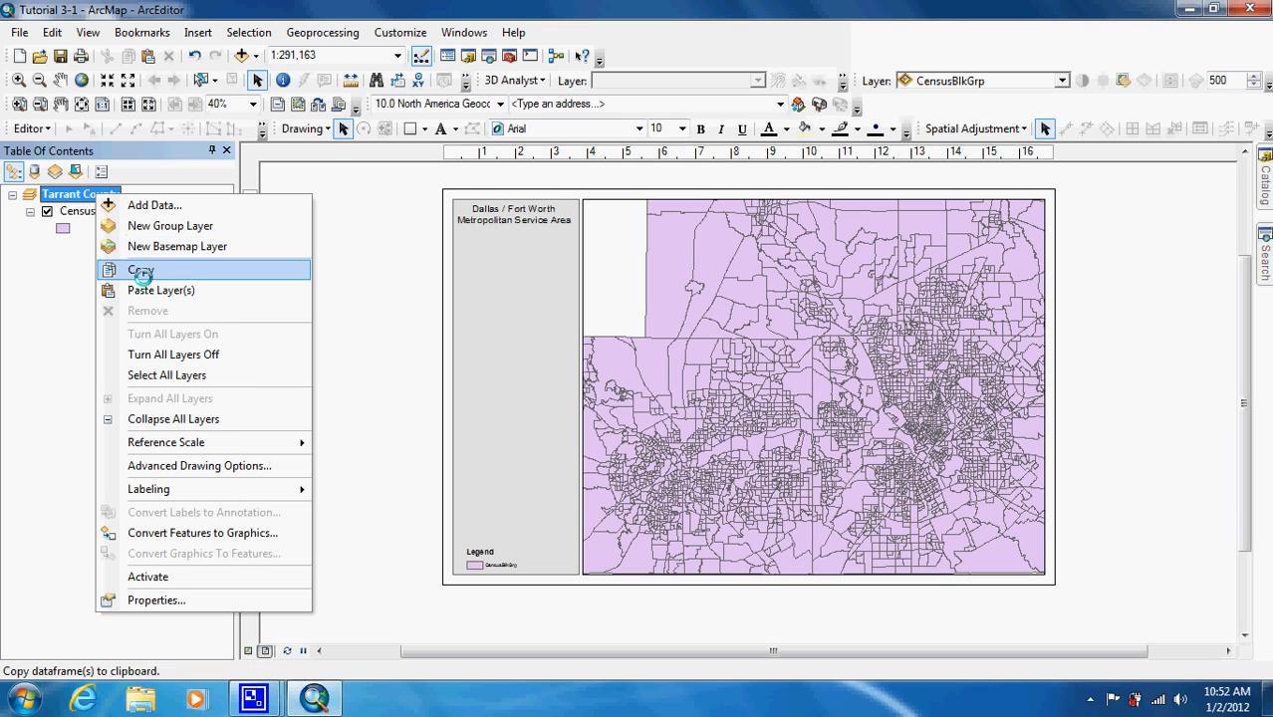
{"action": "left_click", "coordinate": [145, 289]}
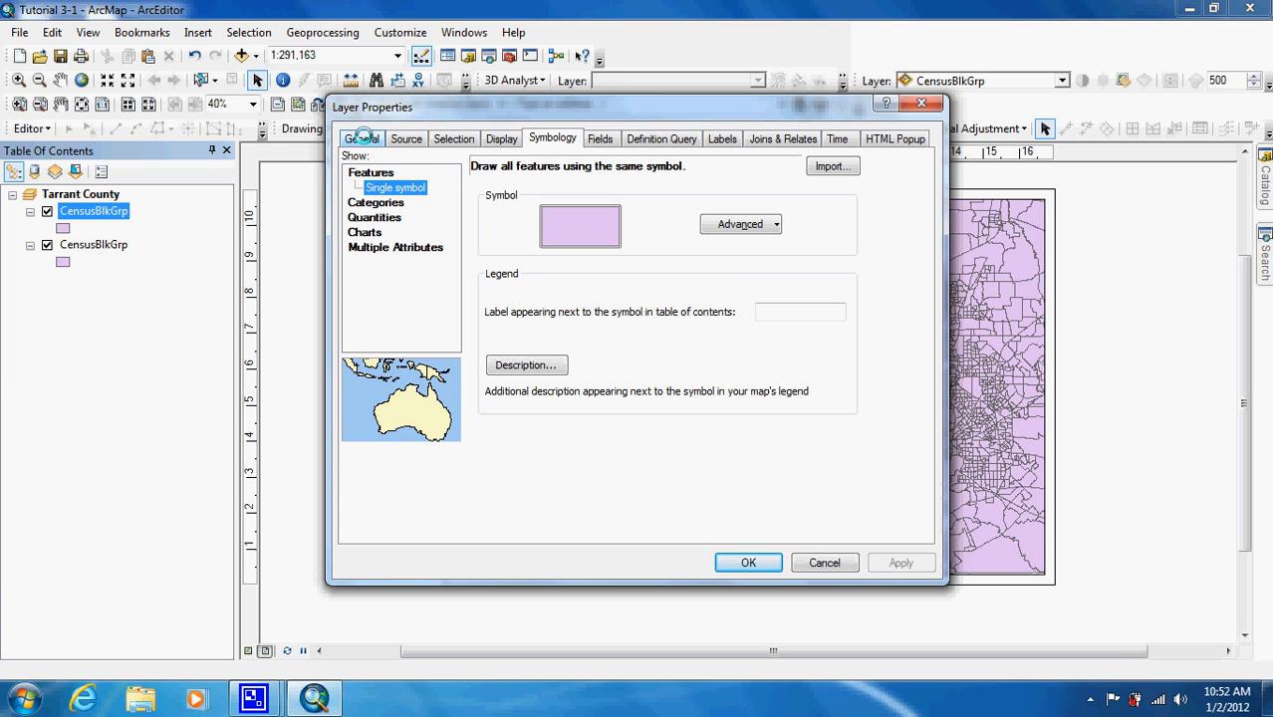
Step: Rename the upper CensusBlkGrp layer as 2000 Population in its layer properties
{"action": "left_click", "coordinate": [362, 138]}
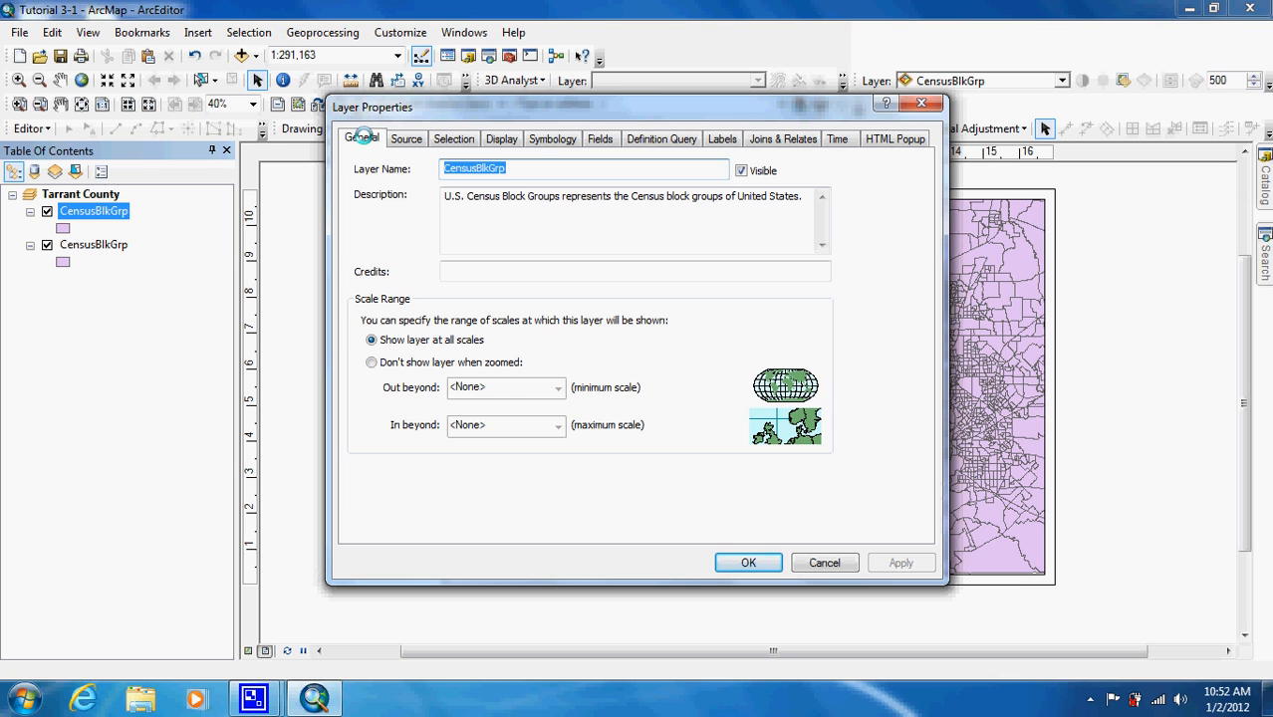
{"action": "type", "text": "2000 P"}
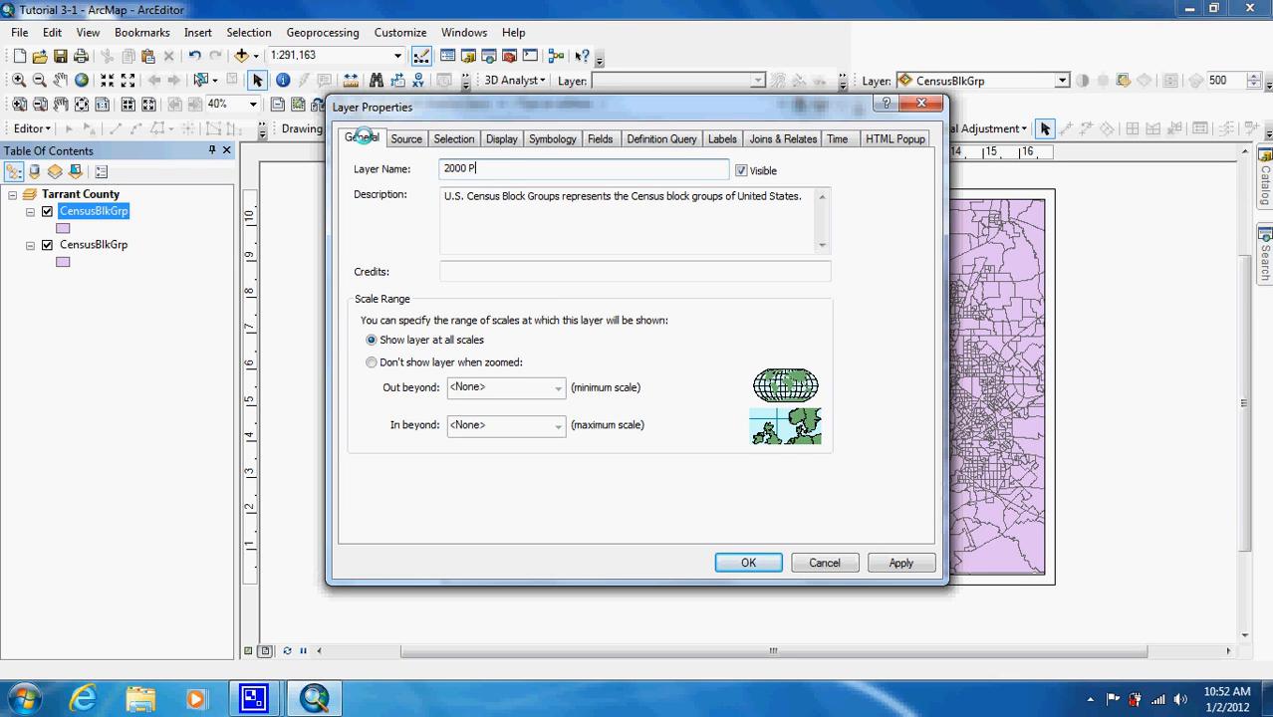
{"action": "type", "text": "opulation"}
Step: Symbolize the 2000 Population layer by quantities with graduated colors, using POP2000 as the value field
{"action": "left_click", "coordinate": [543, 138]}
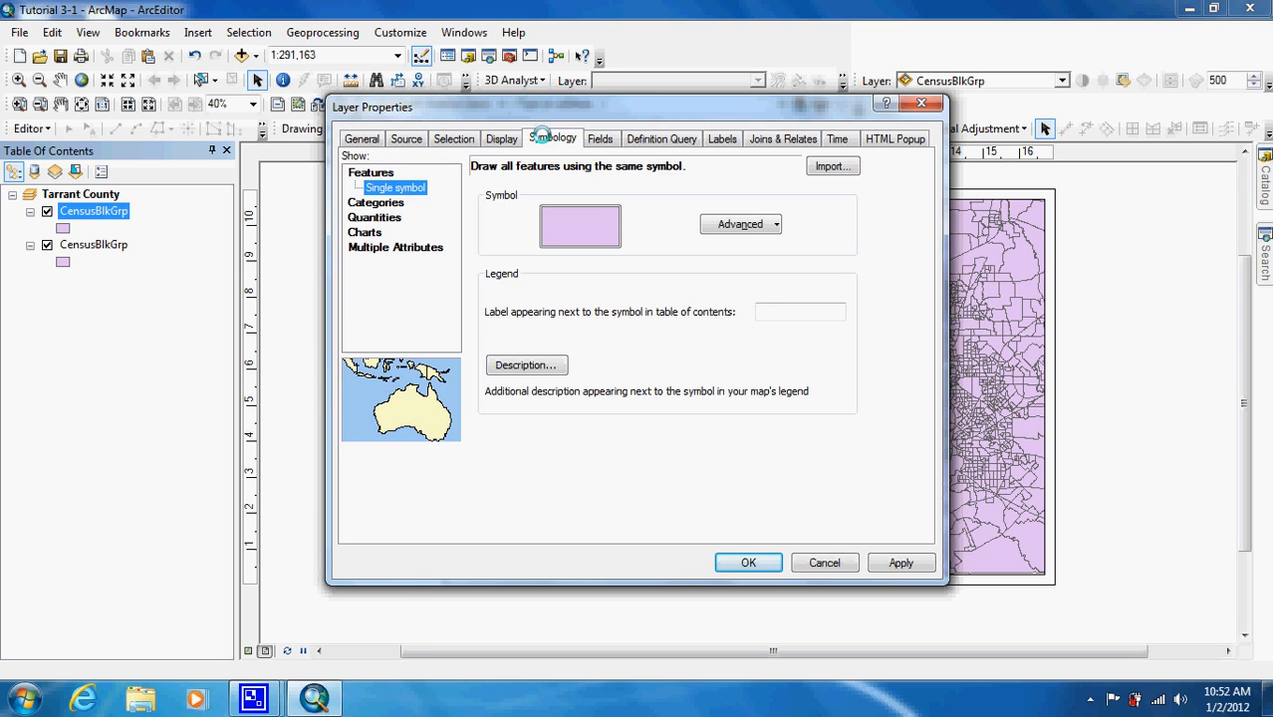
{"action": "left_click", "coordinate": [384, 217]}
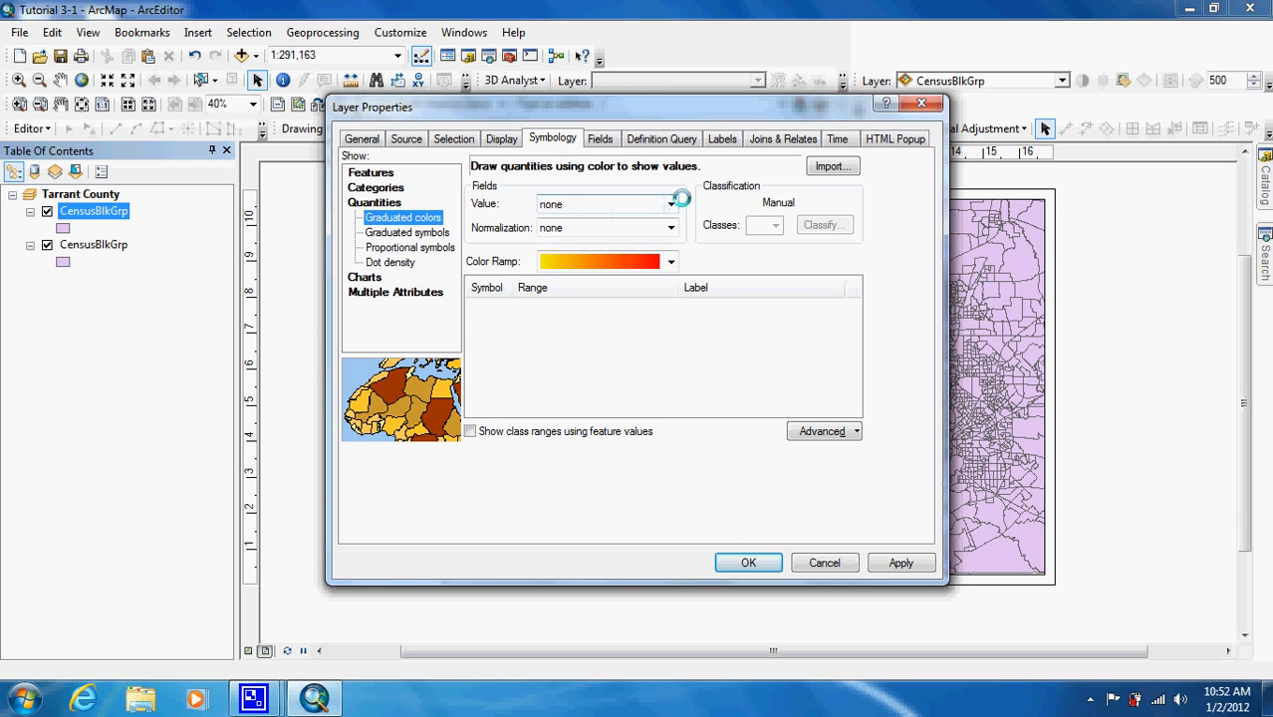
{"action": "left_click", "coordinate": [669, 204]}
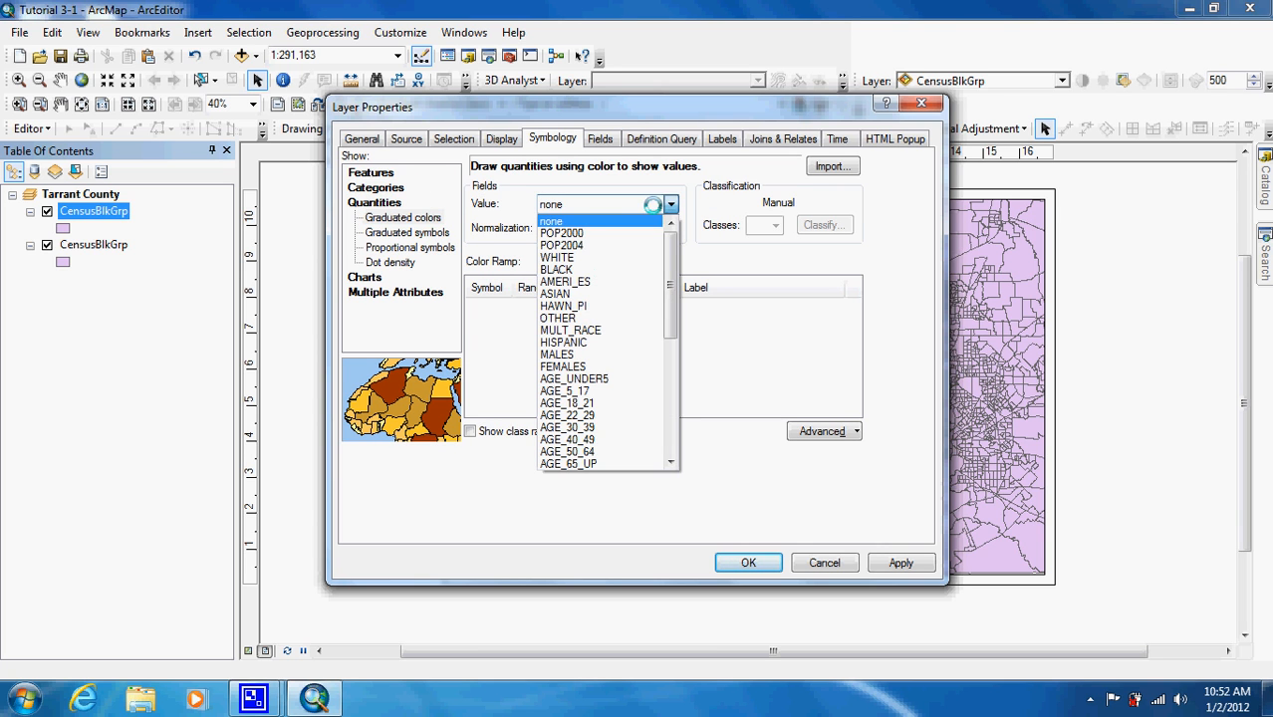
{"action": "left_click", "coordinate": [619, 231]}
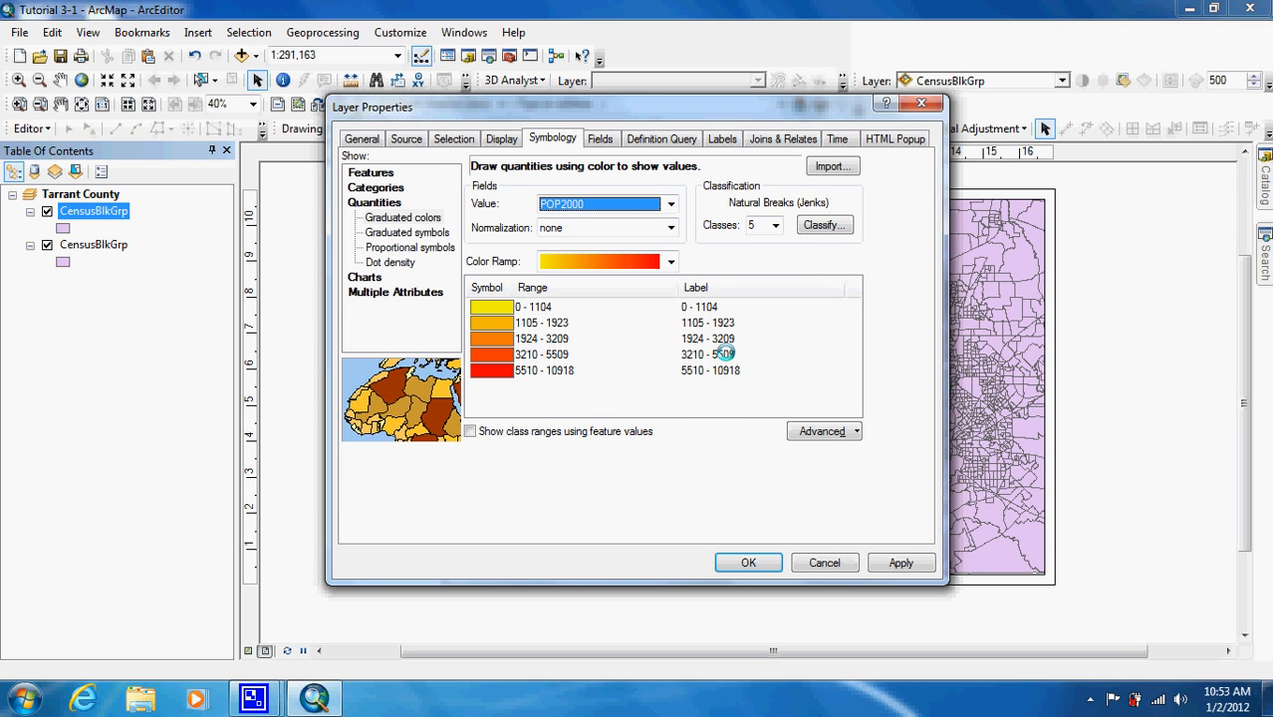
Step: Label the lowest POP2000 class Low, the middle class Medium and the highest class High
{"action": "left_click", "coordinate": [706, 307]}
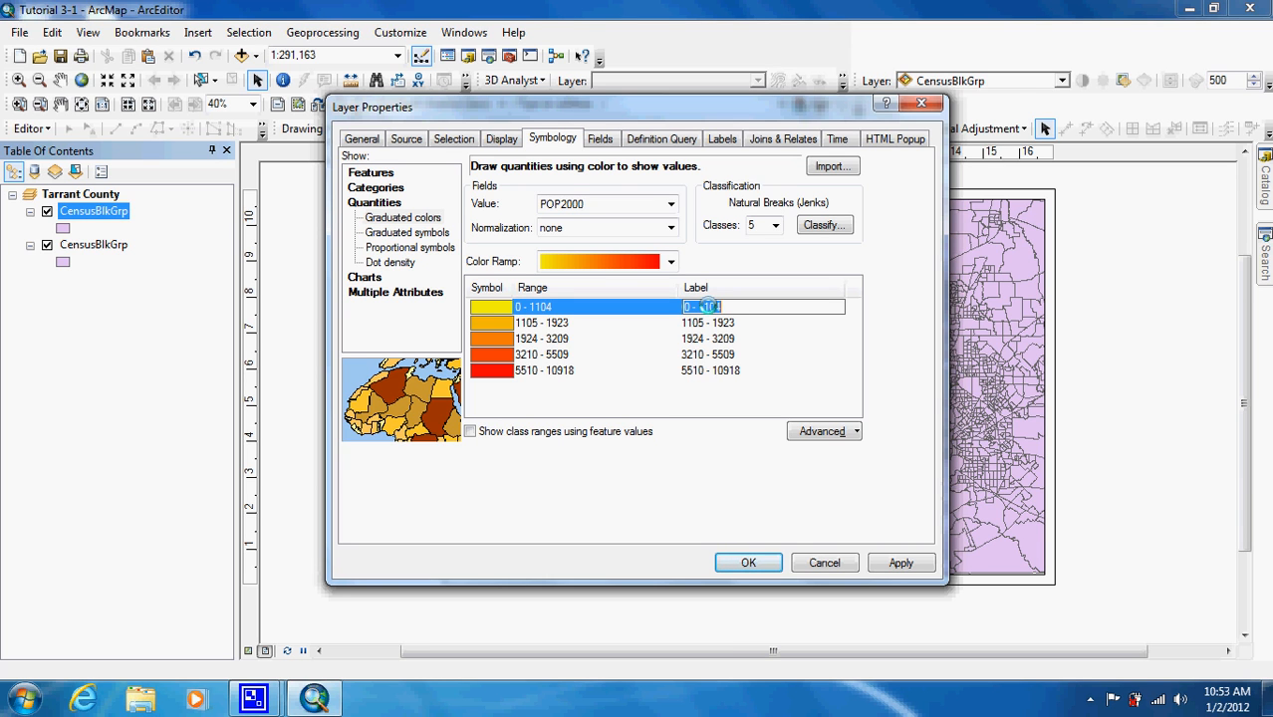
{"action": "type", "text": "Low"}
{"action": "key", "text": "Return"}
{"action": "key", "text": "Return"}
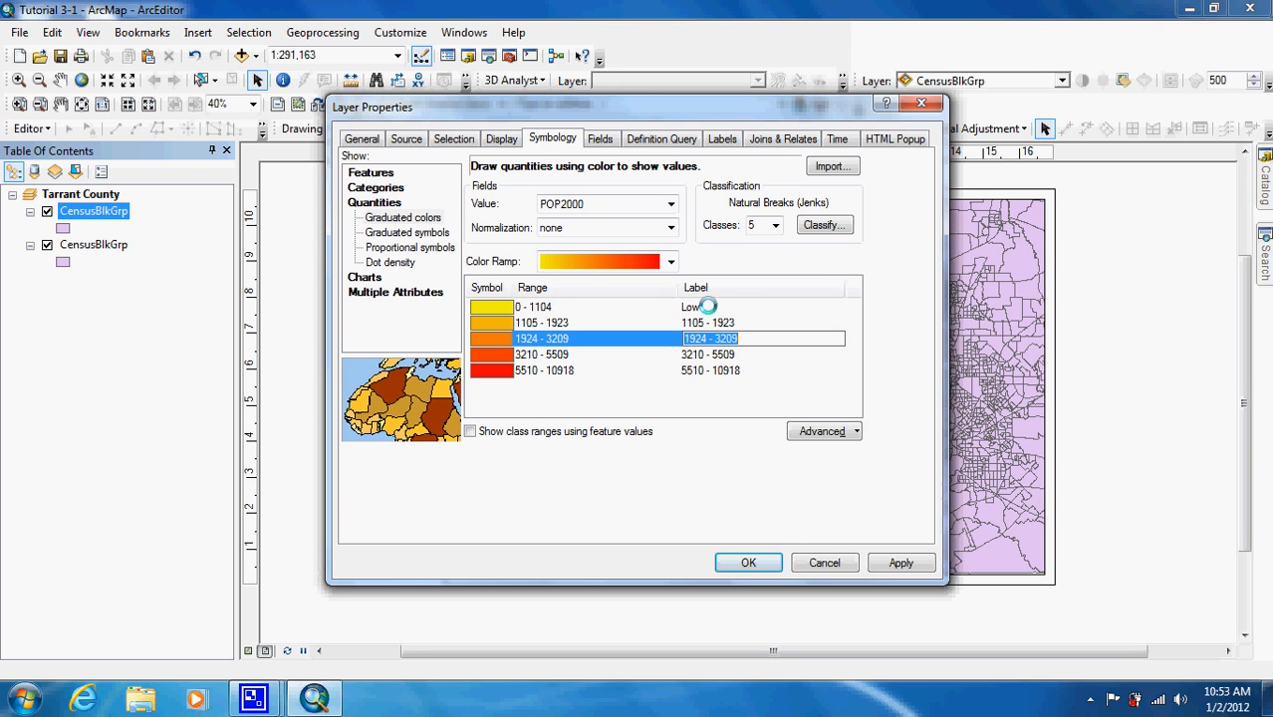
{"action": "type", "text": "Medium"}
{"action": "key", "text": "Return"}
{"action": "key", "text": "Return"}
{"action": "type", "text": "Hi"}
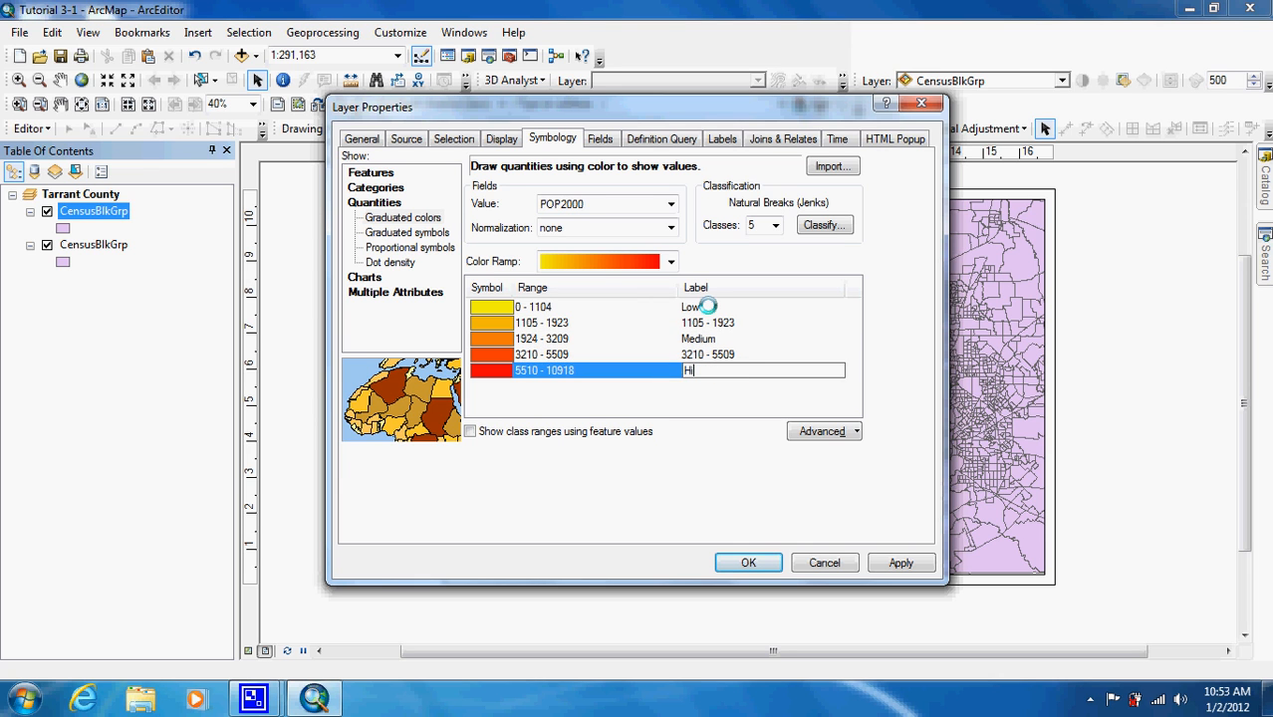
{"action": "type", "text": "gh"}
Step: Clear the labels of the second and fourth POP2000 classes and accept the layer properties
{"action": "key", "text": "Up"}
{"action": "key", "text": "Up"}
{"action": "key", "text": "Up"}
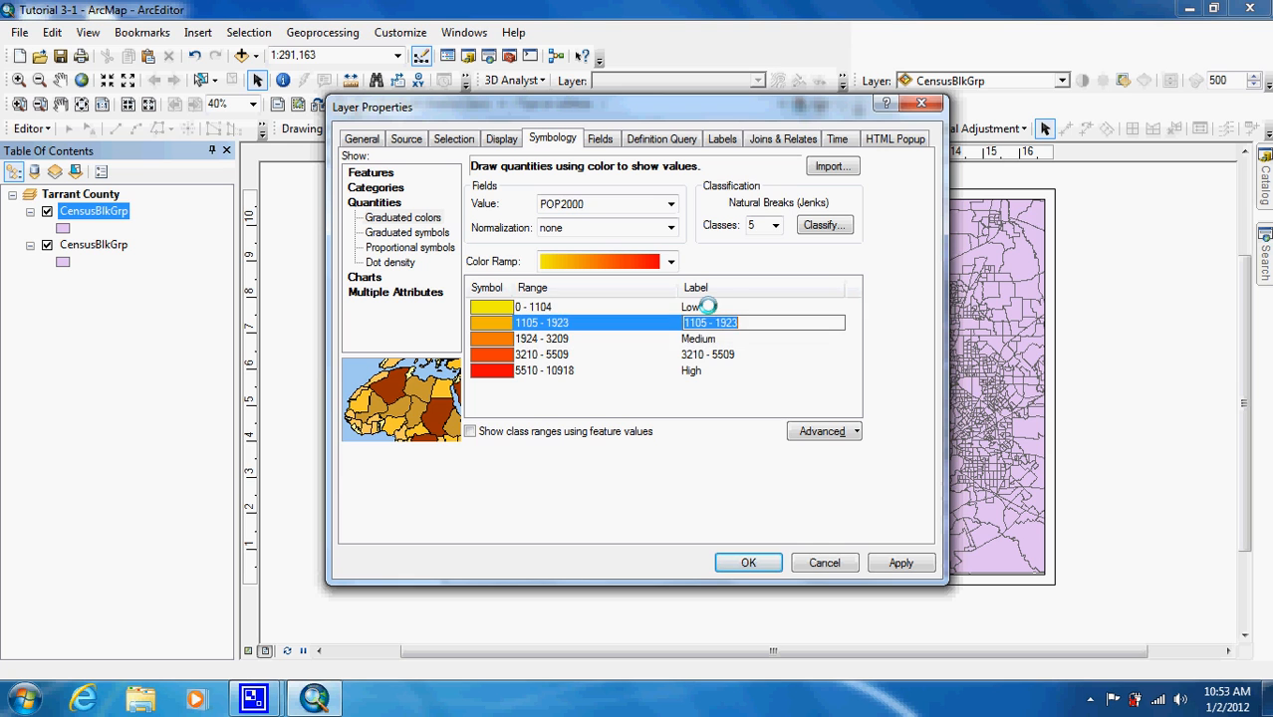
{"action": "key", "text": "Delete"}
{"action": "key", "text": "Down"}
{"action": "key", "text": "Down"}
{"action": "key", "text": "Delete"}
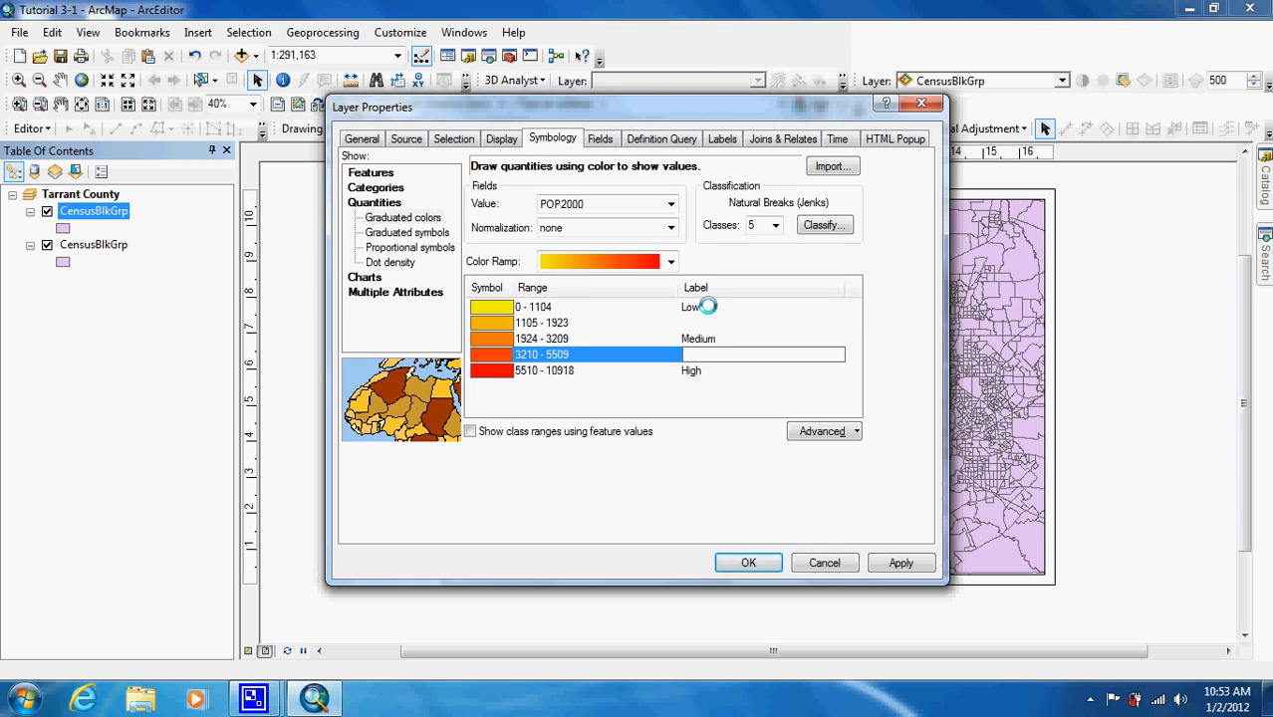
{"action": "key", "text": "Up"}
{"action": "key", "text": "Up"}
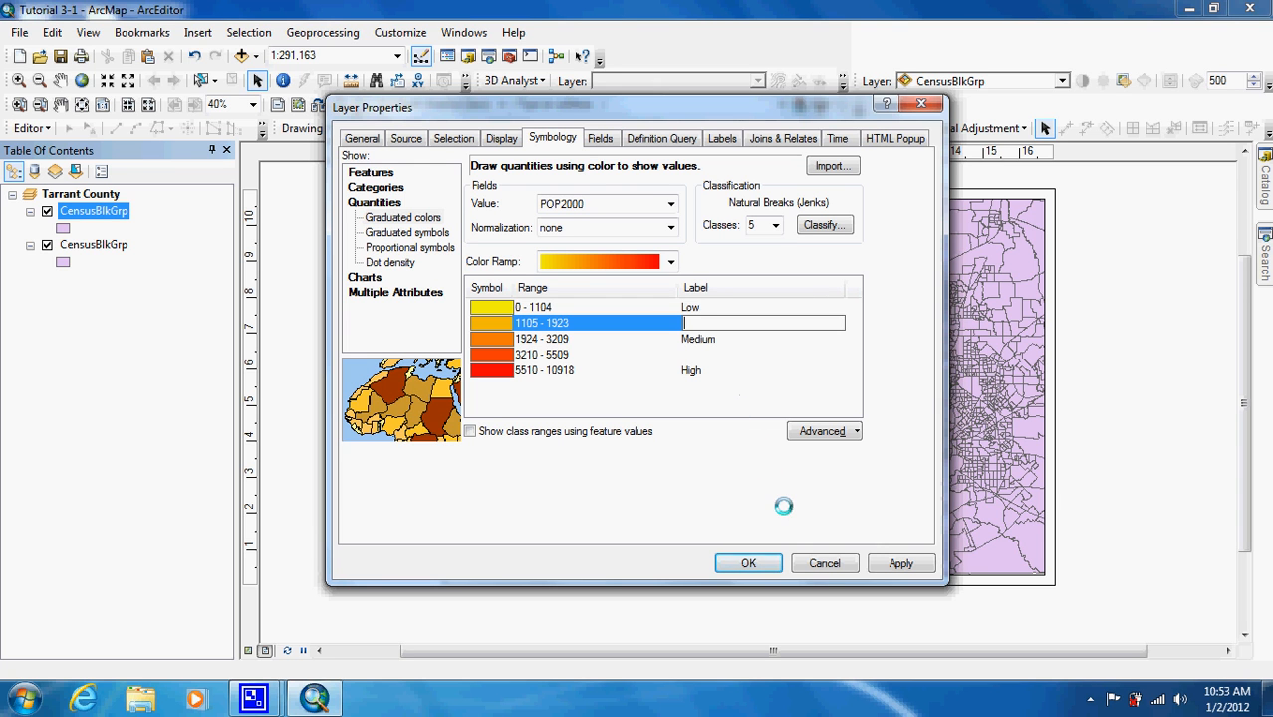
{"action": "left_click", "coordinate": [749, 563]}
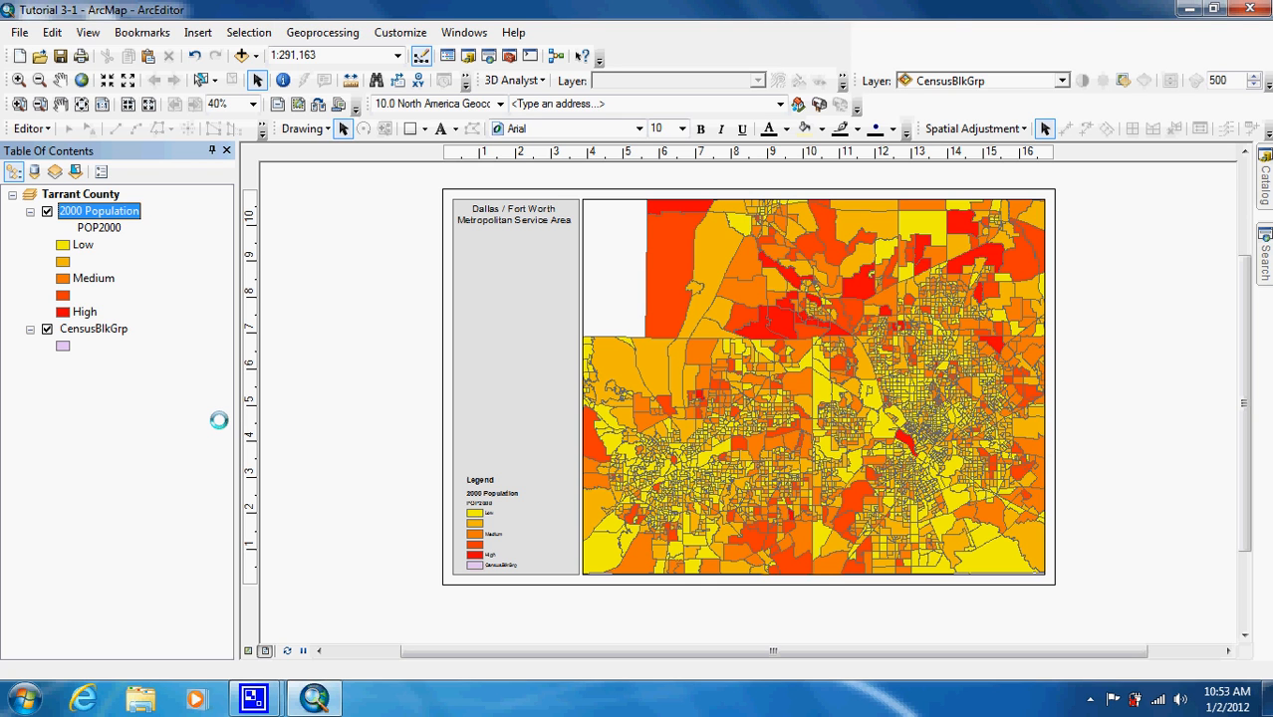
Step: Open the CensusBlkGrp attribute table and permanently delete its existing SqMiles field
{"action": "right_click", "coordinate": [86, 329]}
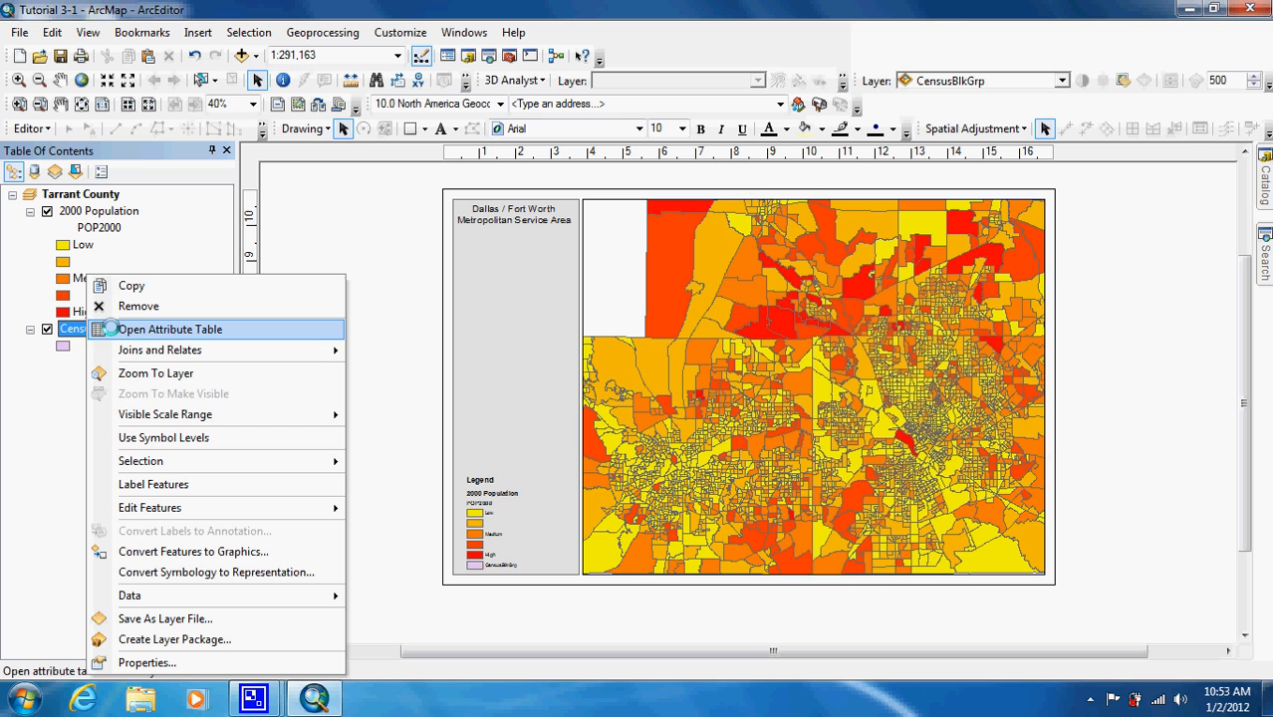
{"action": "left_click", "coordinate": [106, 329]}
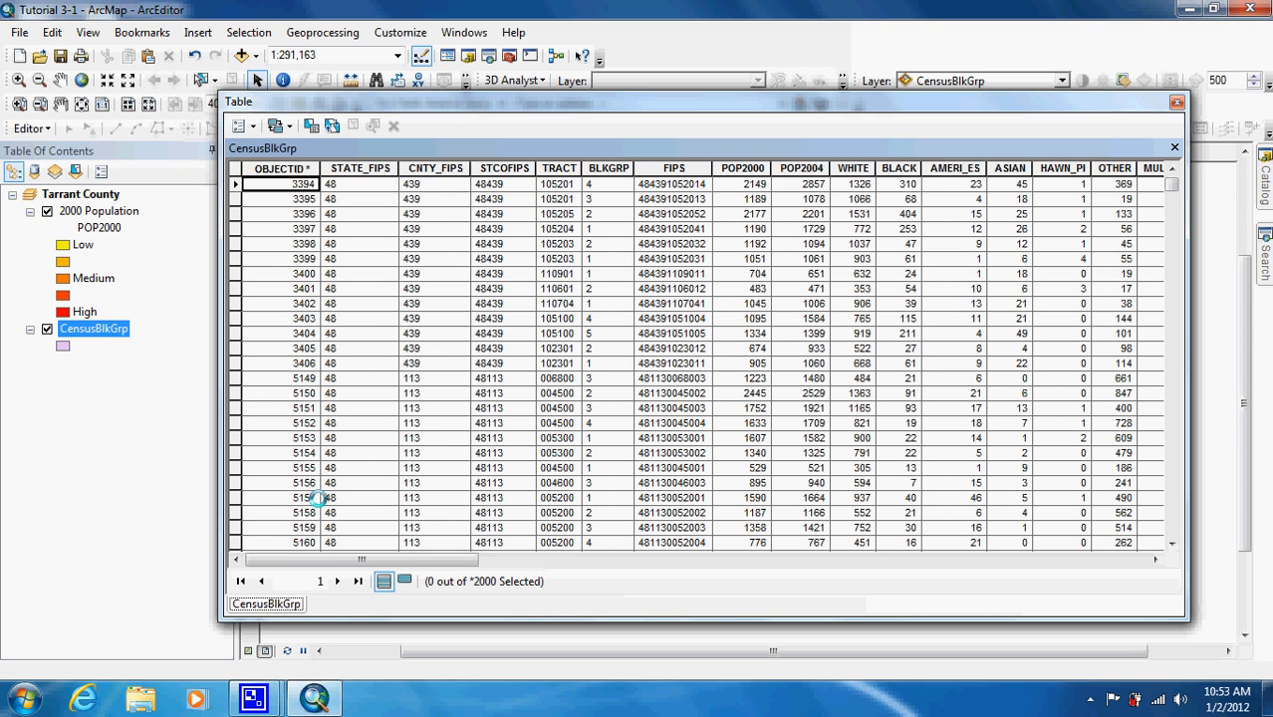
{"action": "left_click_drag", "start_coordinate": [347, 563], "coordinate": [1118, 560]}
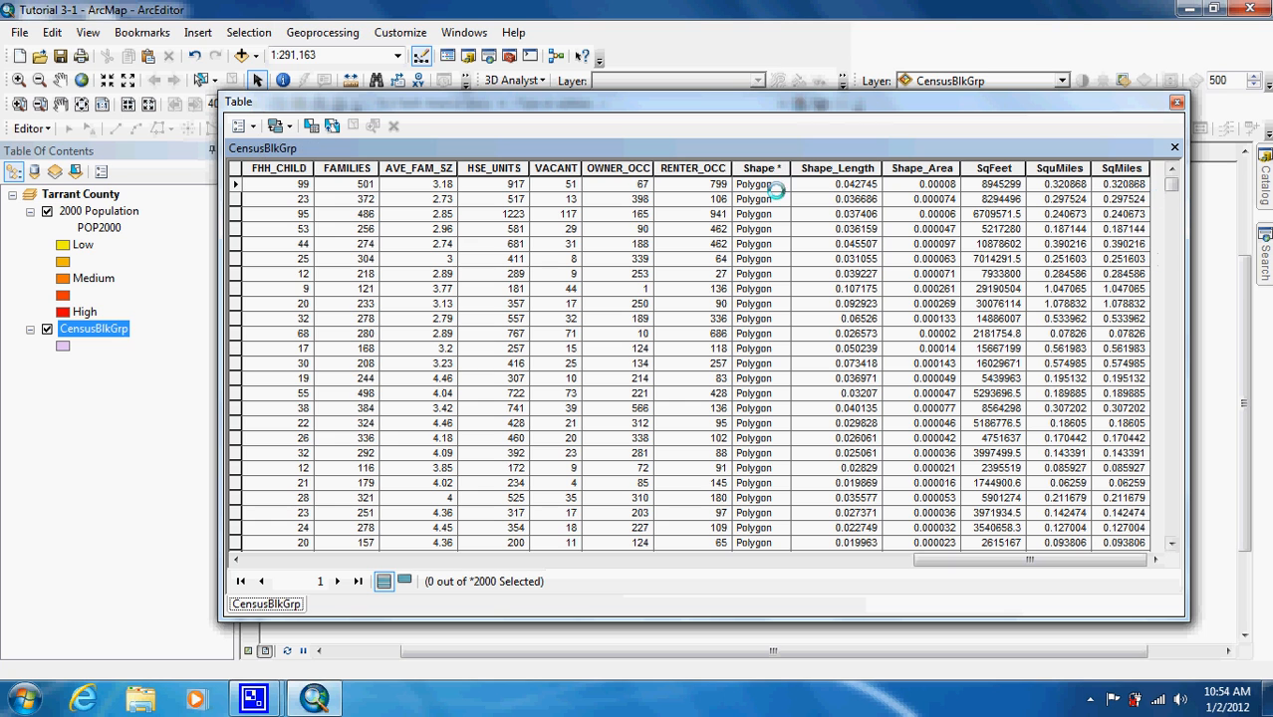
{"action": "right_click", "coordinate": [1122, 169]}
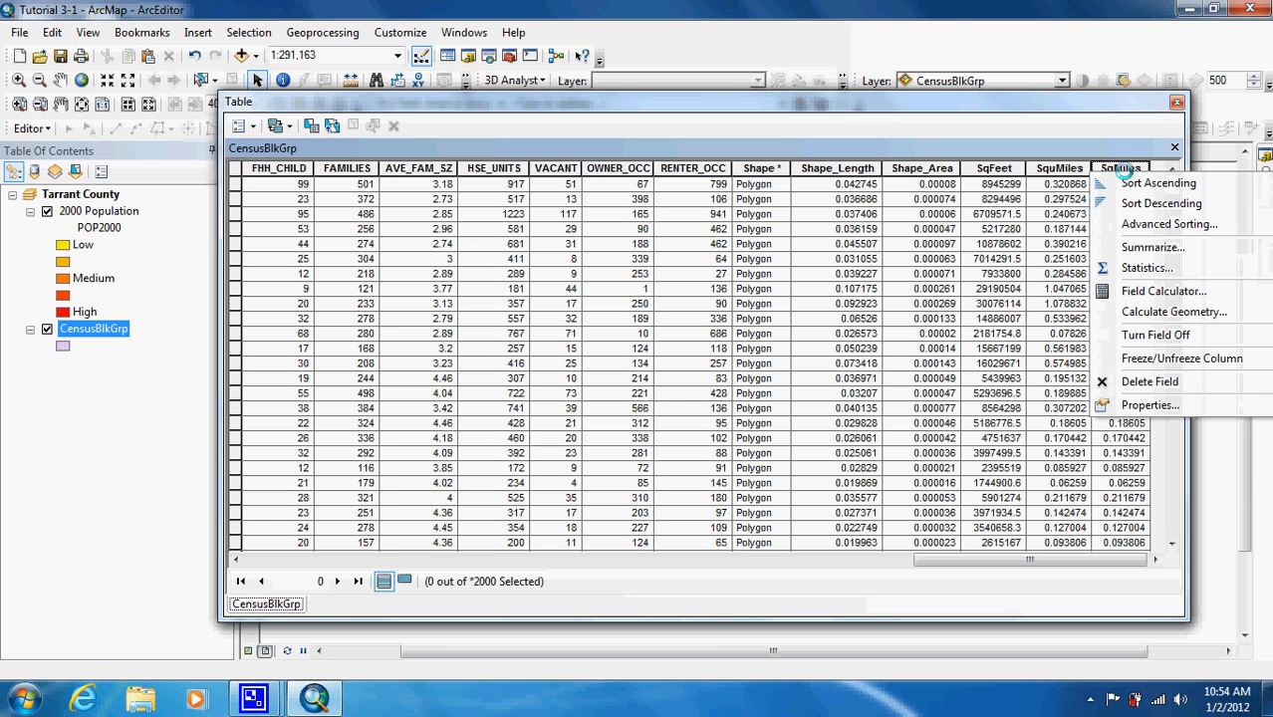
{"action": "left_click", "coordinate": [1151, 381]}
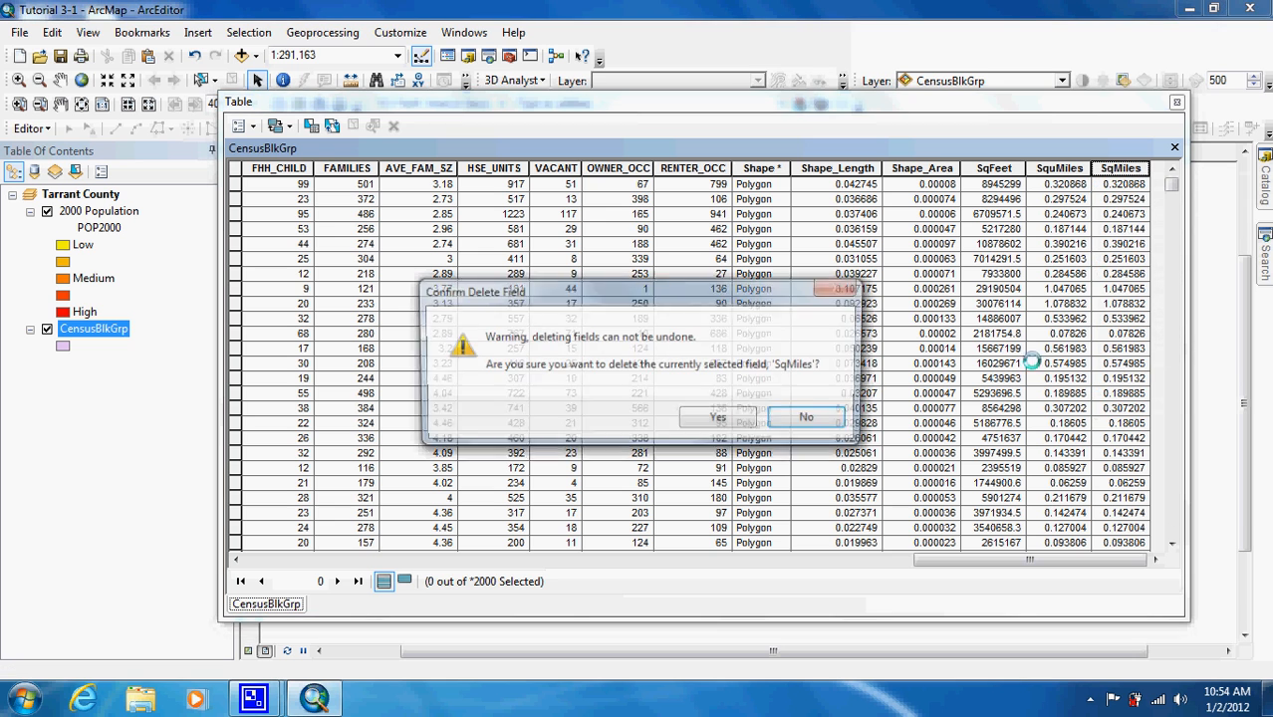
{"action": "left_click", "coordinate": [733, 411]}
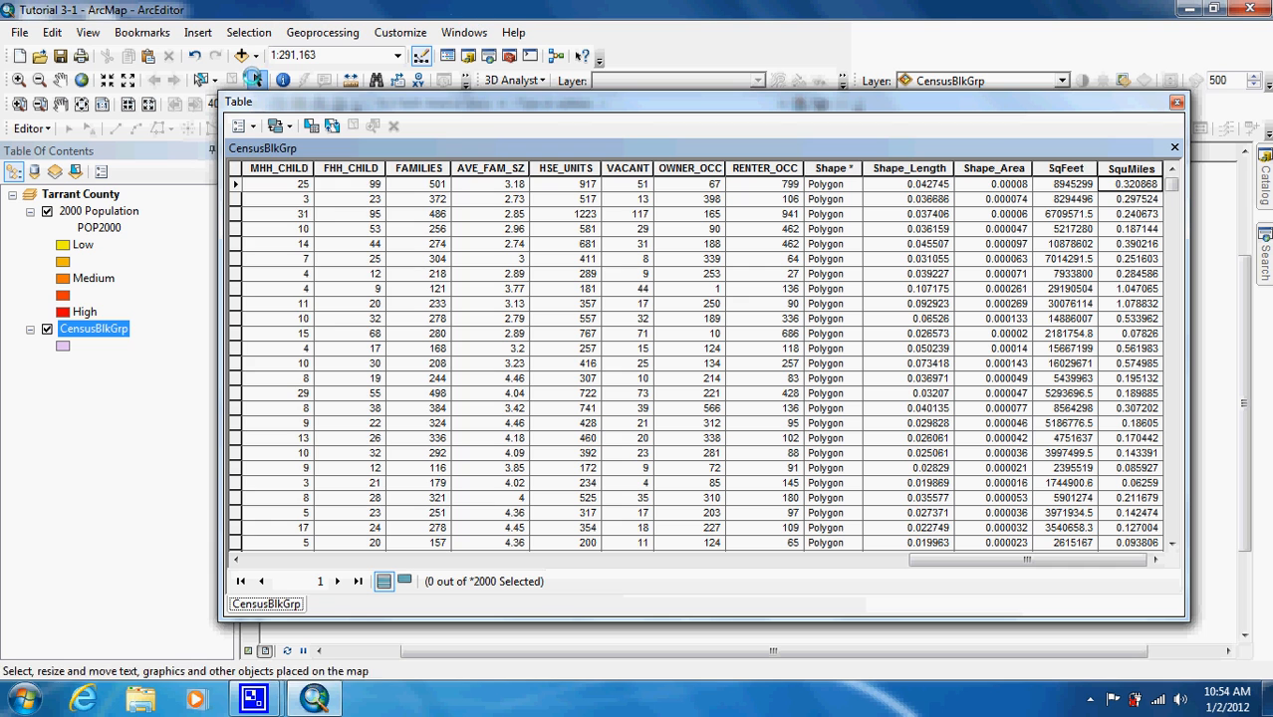
Step: Add a new field named SqMiles with type Float to the CensusBlkGrp table
{"action": "left_click", "coordinate": [244, 126]}
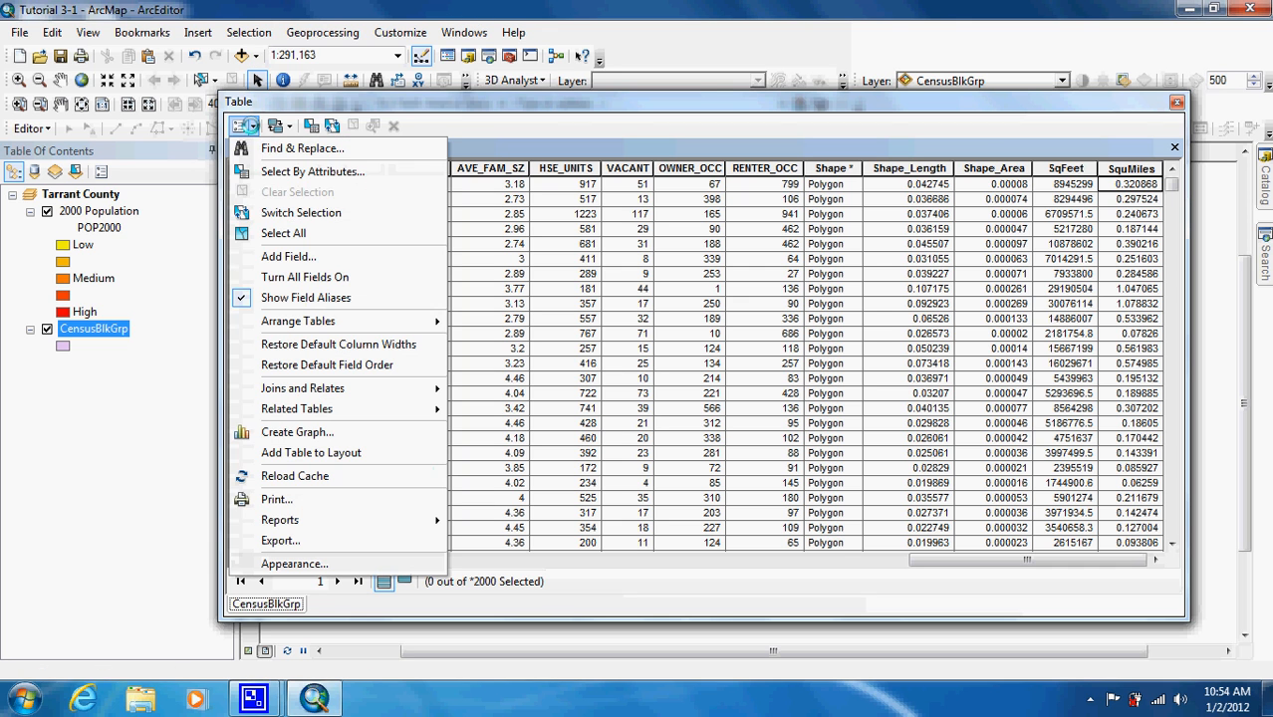
{"action": "left_click", "coordinate": [282, 257]}
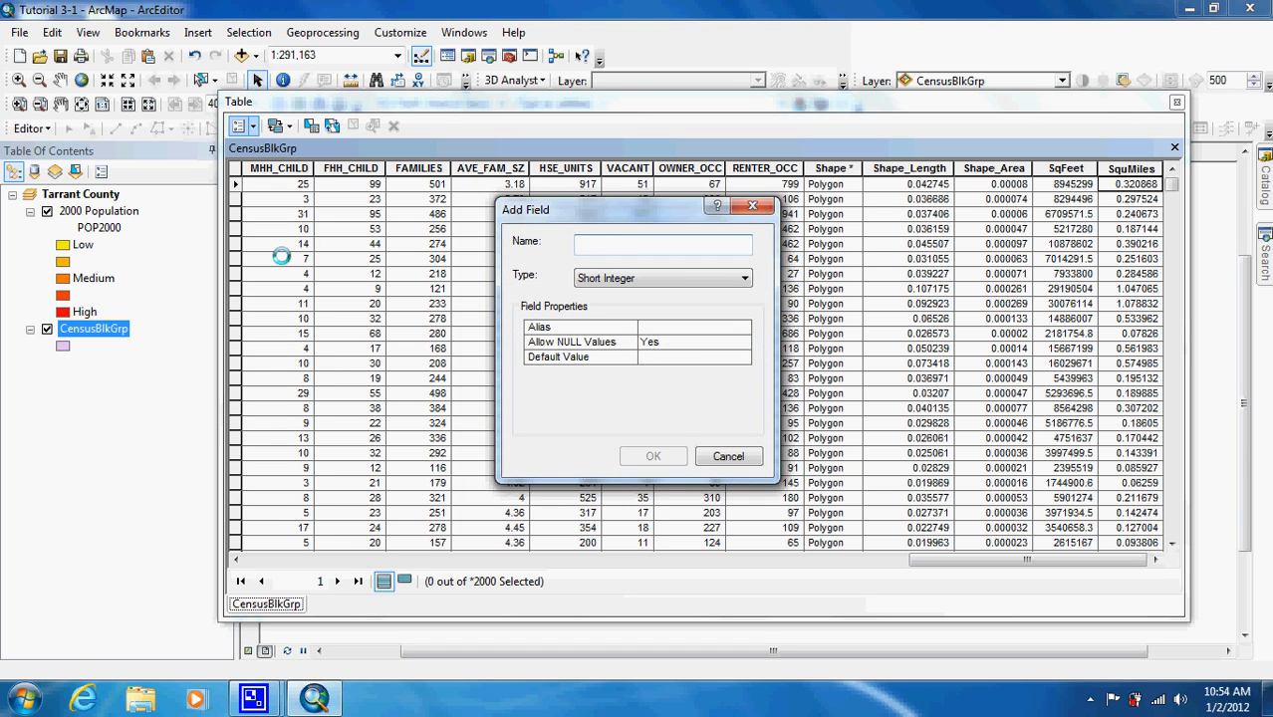
{"action": "type", "text": "SqMiles"}
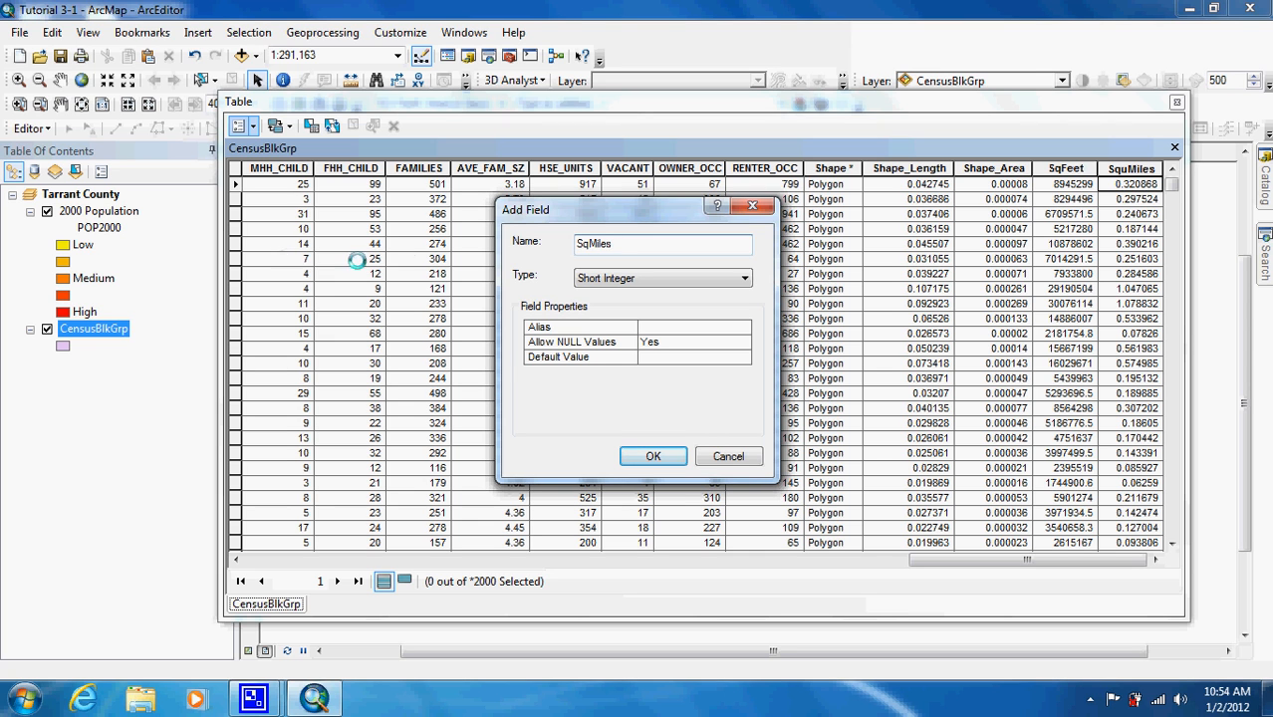
{"action": "left_click", "coordinate": [620, 279]}
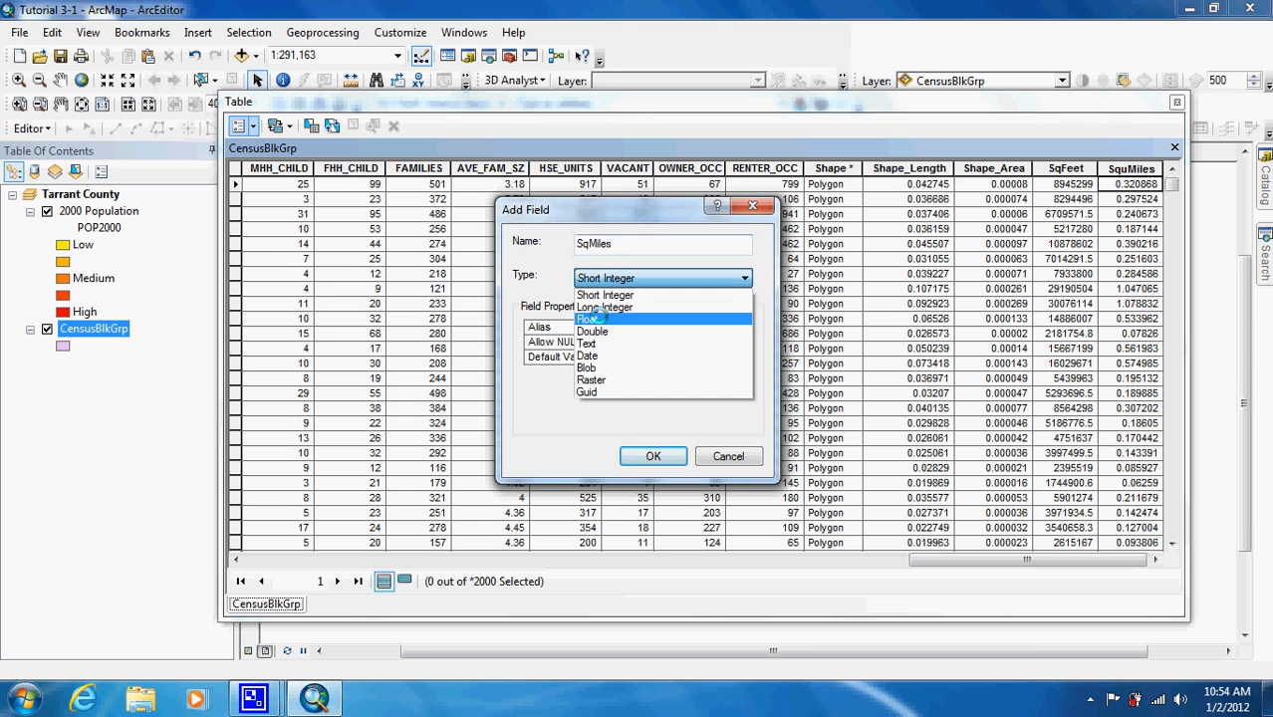
{"action": "left_click", "coordinate": [598, 319]}
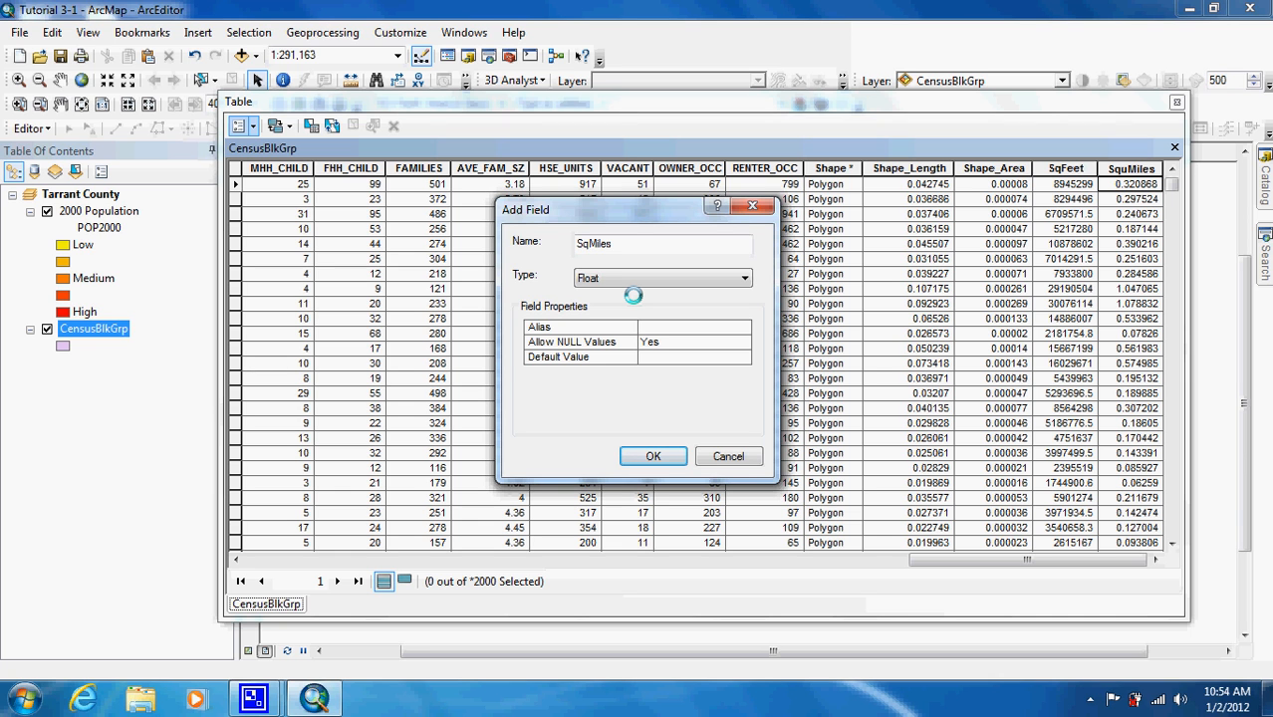
{"action": "left_click", "coordinate": [653, 455]}
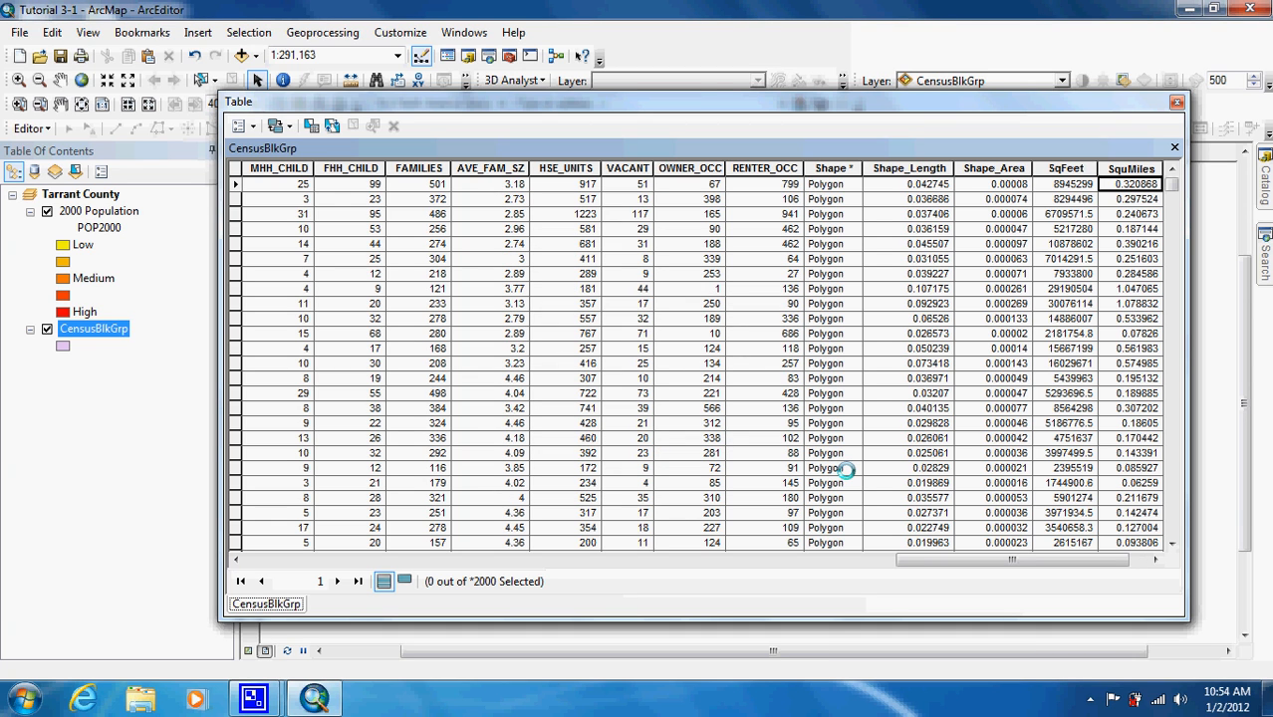
Step: Calculate the SqMiles field's geometry as area in Square Miles US using the data frame's coordinate system, and close the table
{"action": "left_click", "coordinate": [964, 260]}
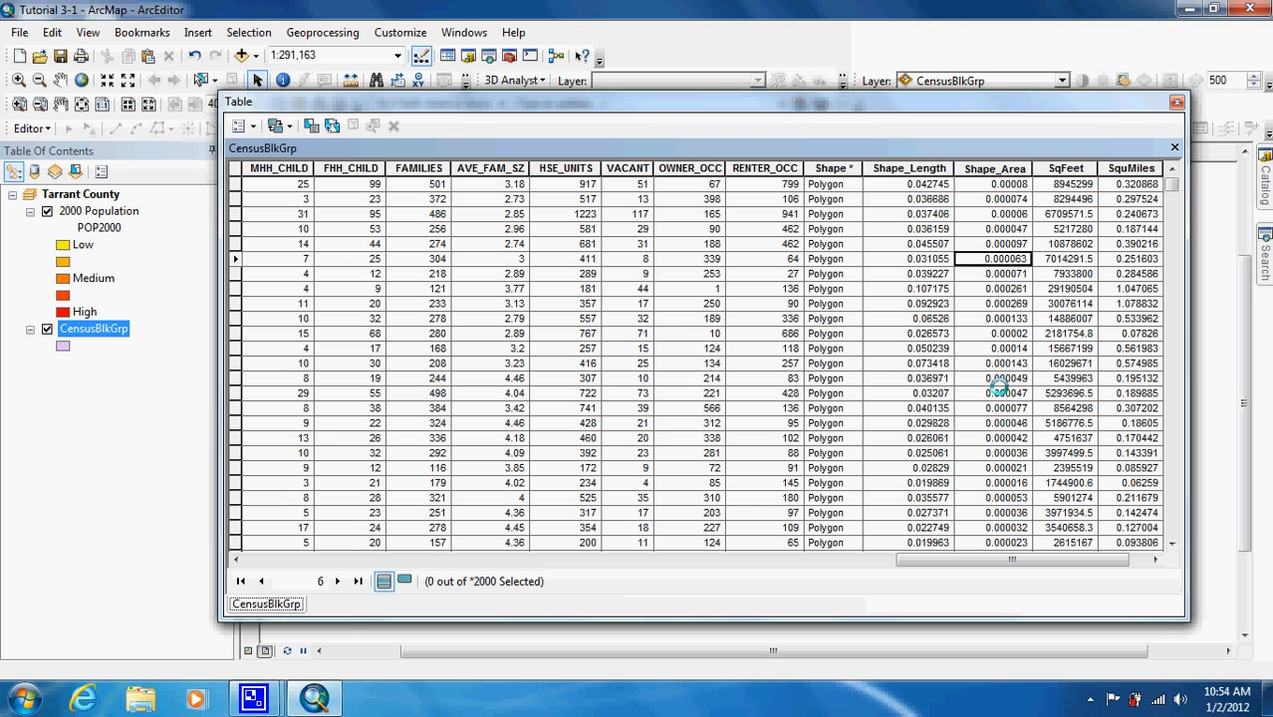
{"action": "left_click_drag", "start_coordinate": [1012, 560], "coordinate": [1030, 559]}
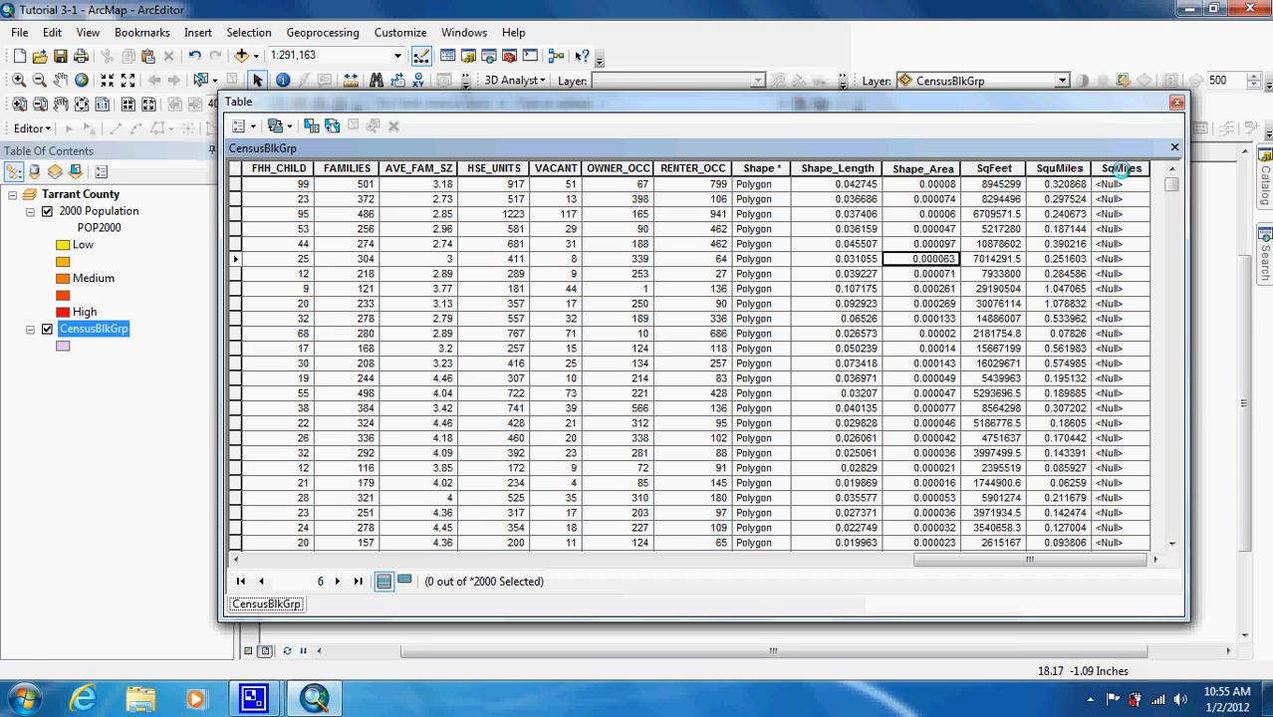
{"action": "right_click", "coordinate": [1113, 177]}
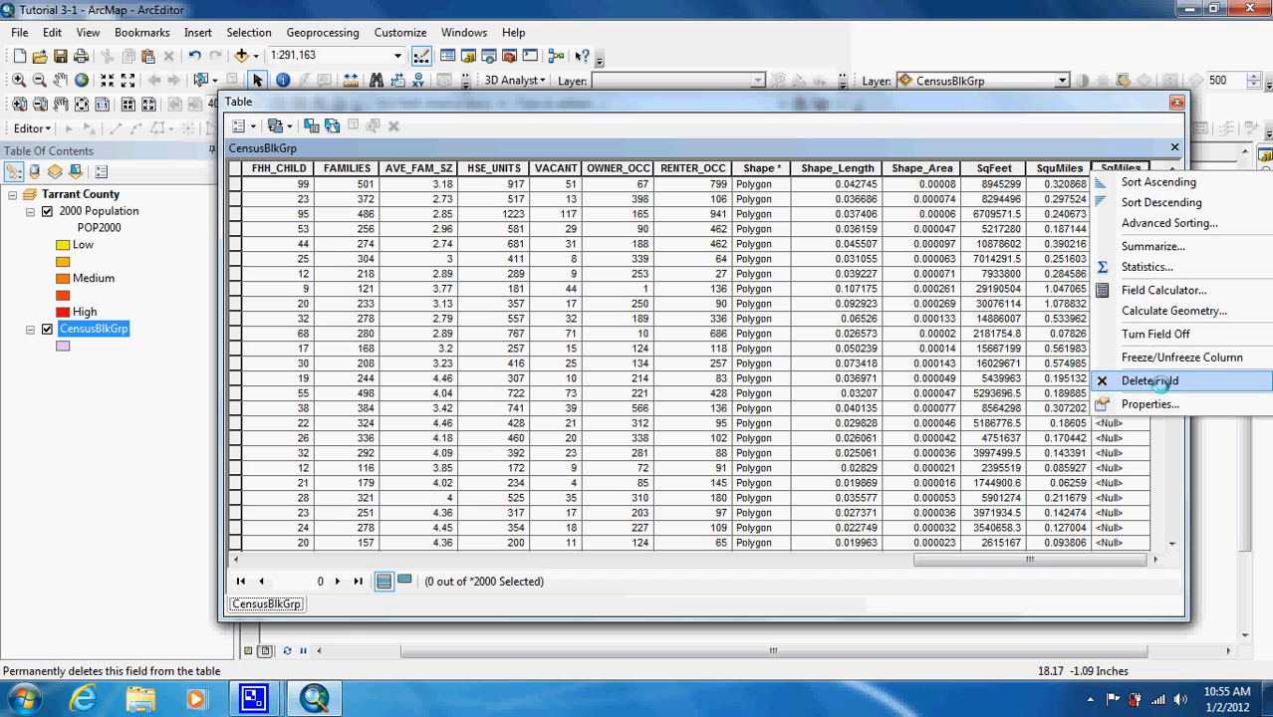
{"action": "left_click", "coordinate": [1146, 310]}
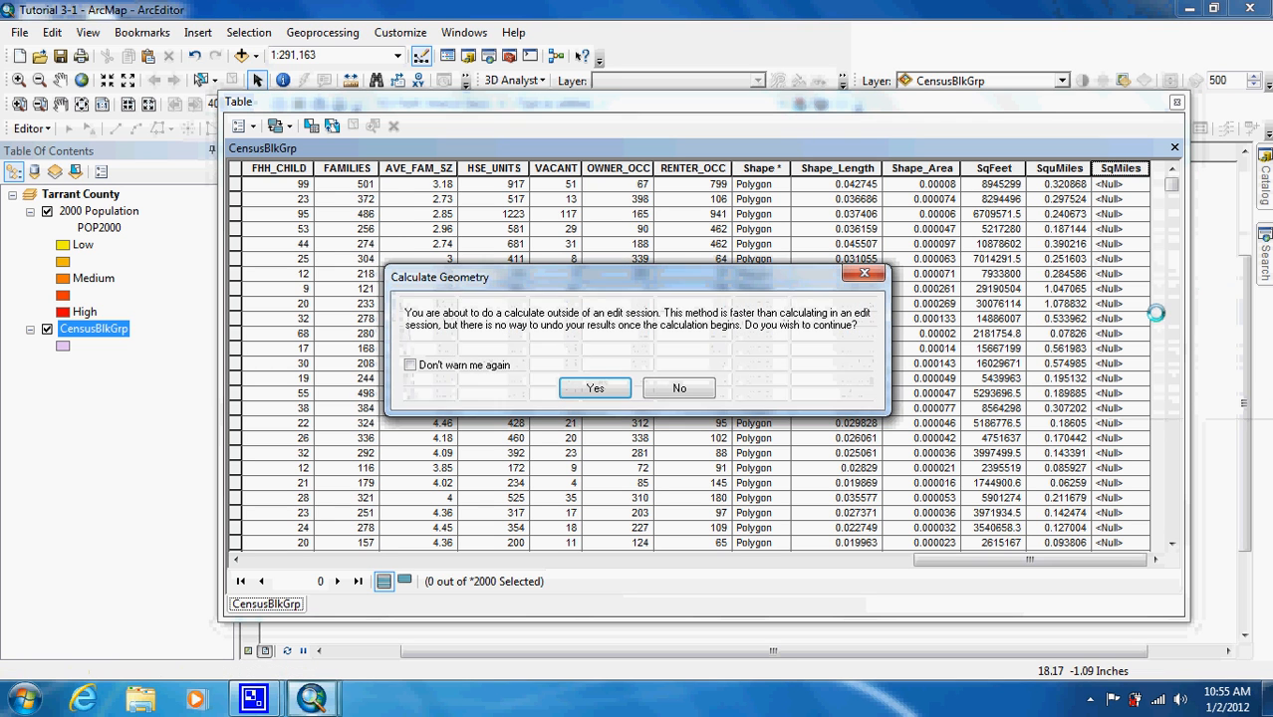
{"action": "left_click", "coordinate": [593, 390]}
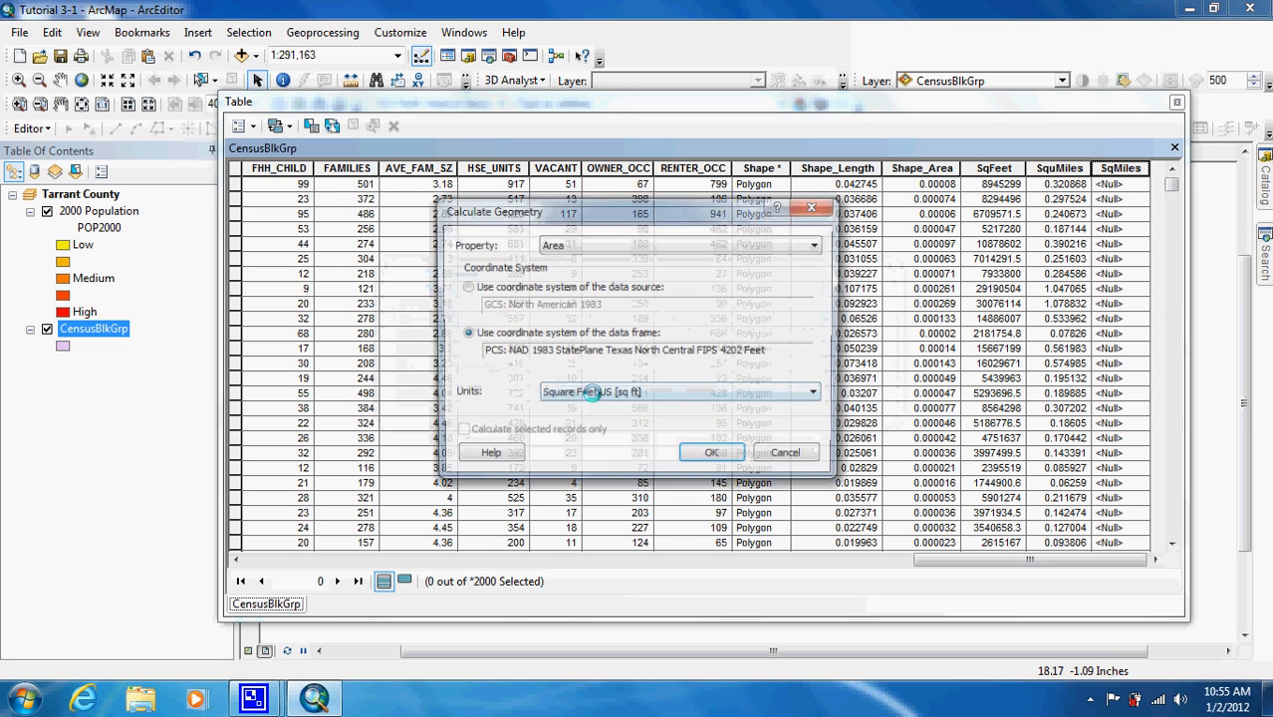
{"action": "left_click", "coordinate": [631, 395]}
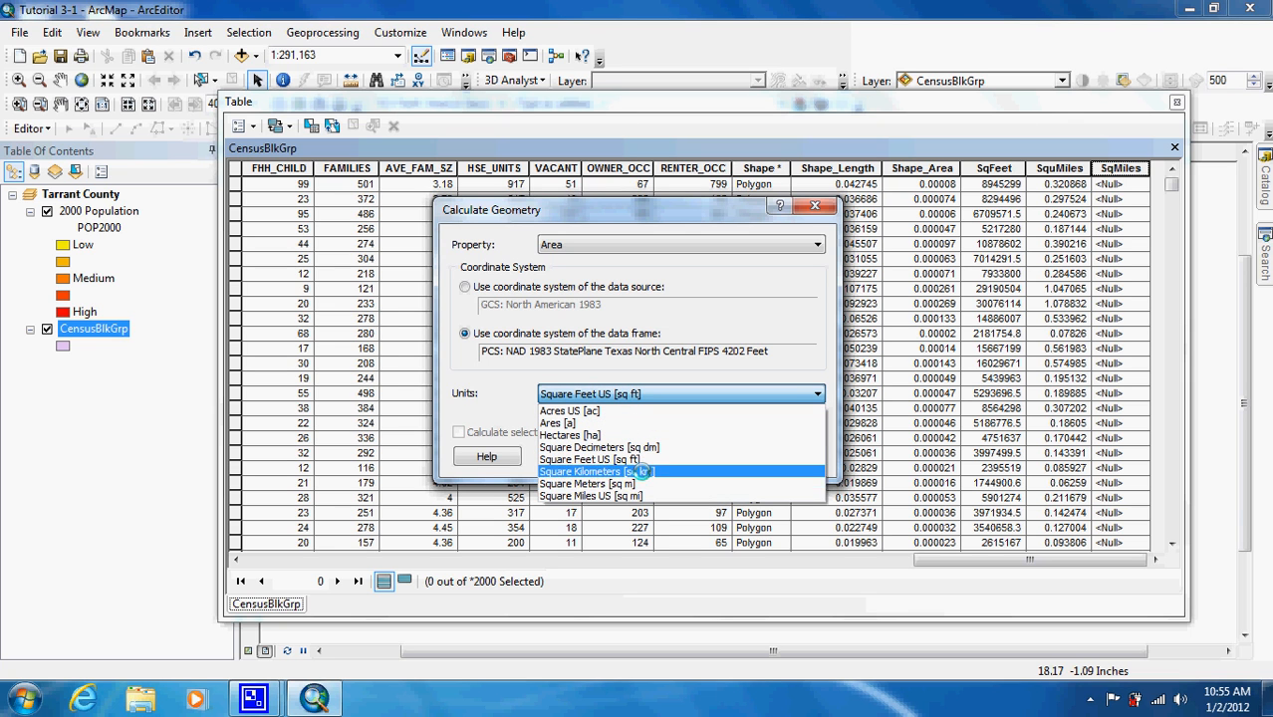
{"action": "left_click", "coordinate": [638, 495]}
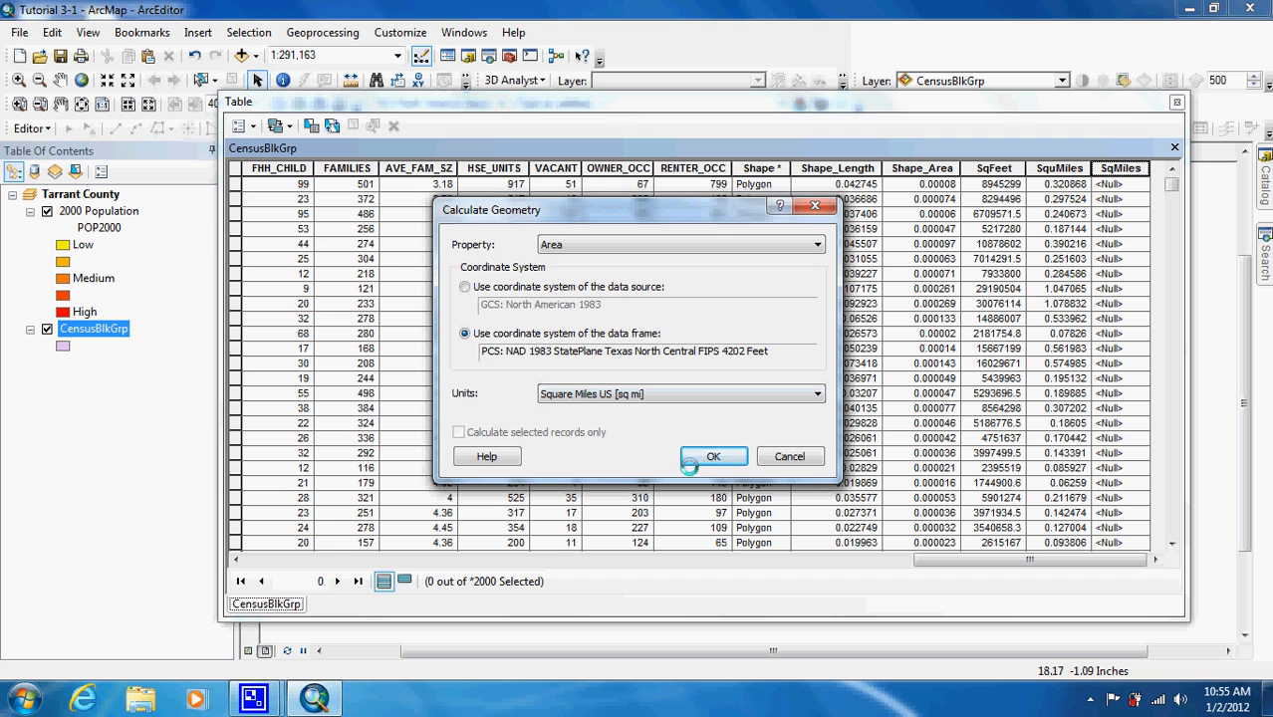
{"action": "left_click", "coordinate": [713, 456]}
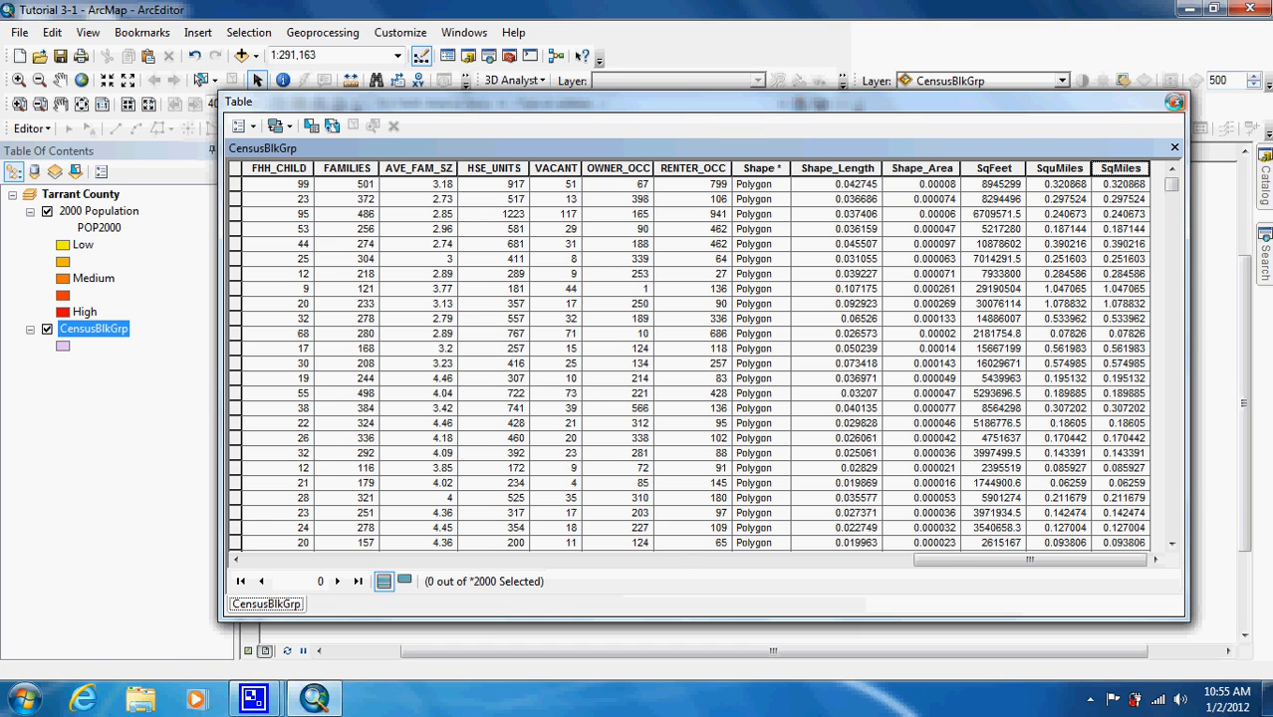
{"action": "left_click", "coordinate": [1177, 102]}
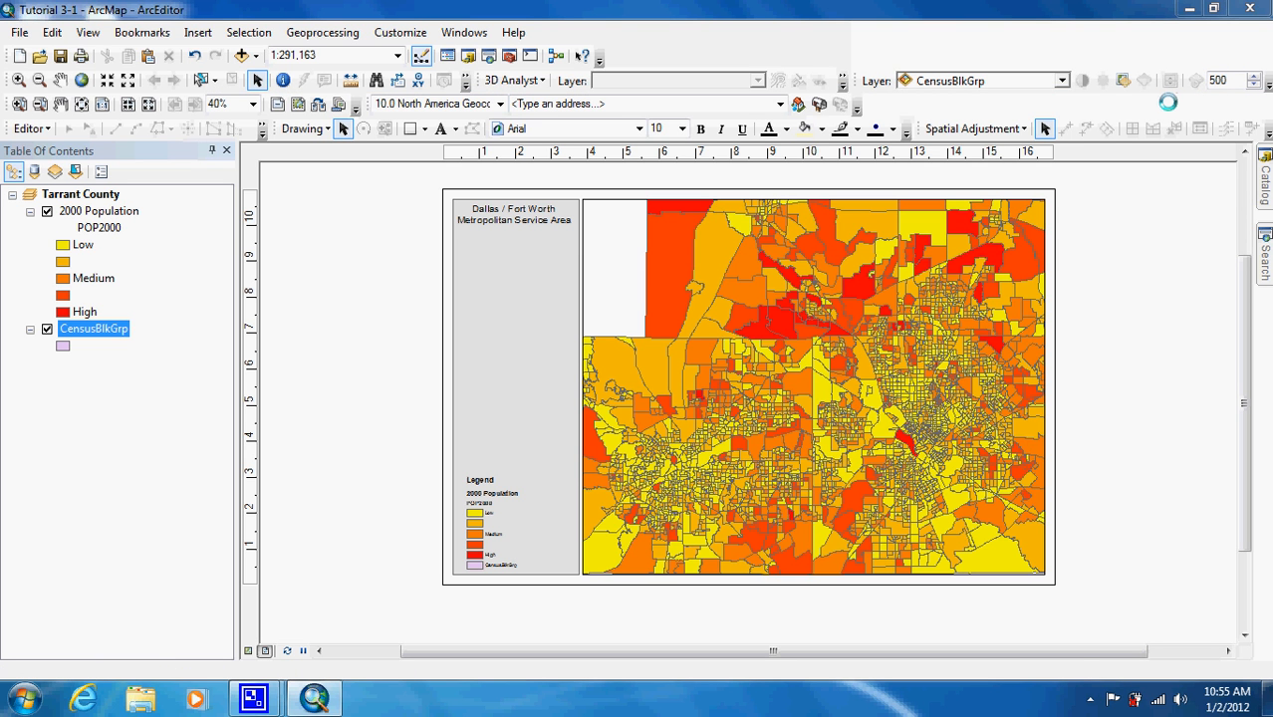
Step: Set the CensusBlkGrp layer's name to 2000 Population Density in its layer properties
{"action": "double_click", "coordinate": [103, 330]}
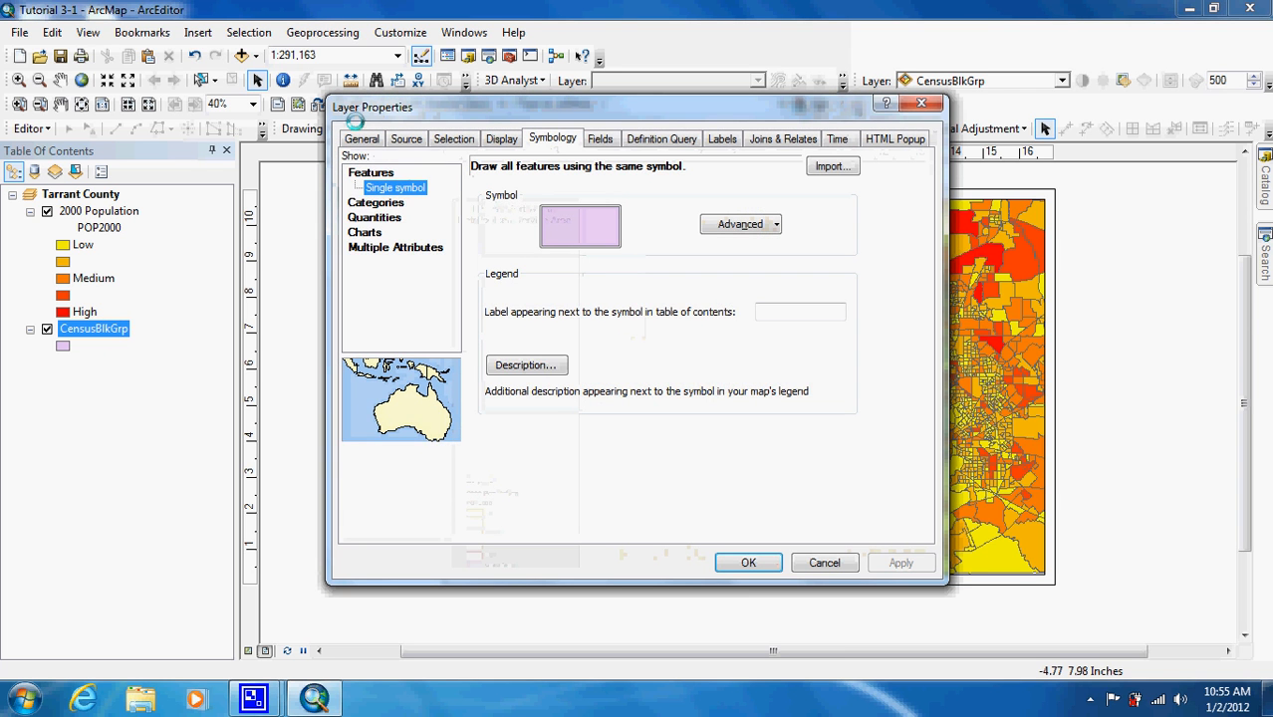
{"action": "left_click", "coordinate": [361, 138]}
{"action": "type", "text": "200"}
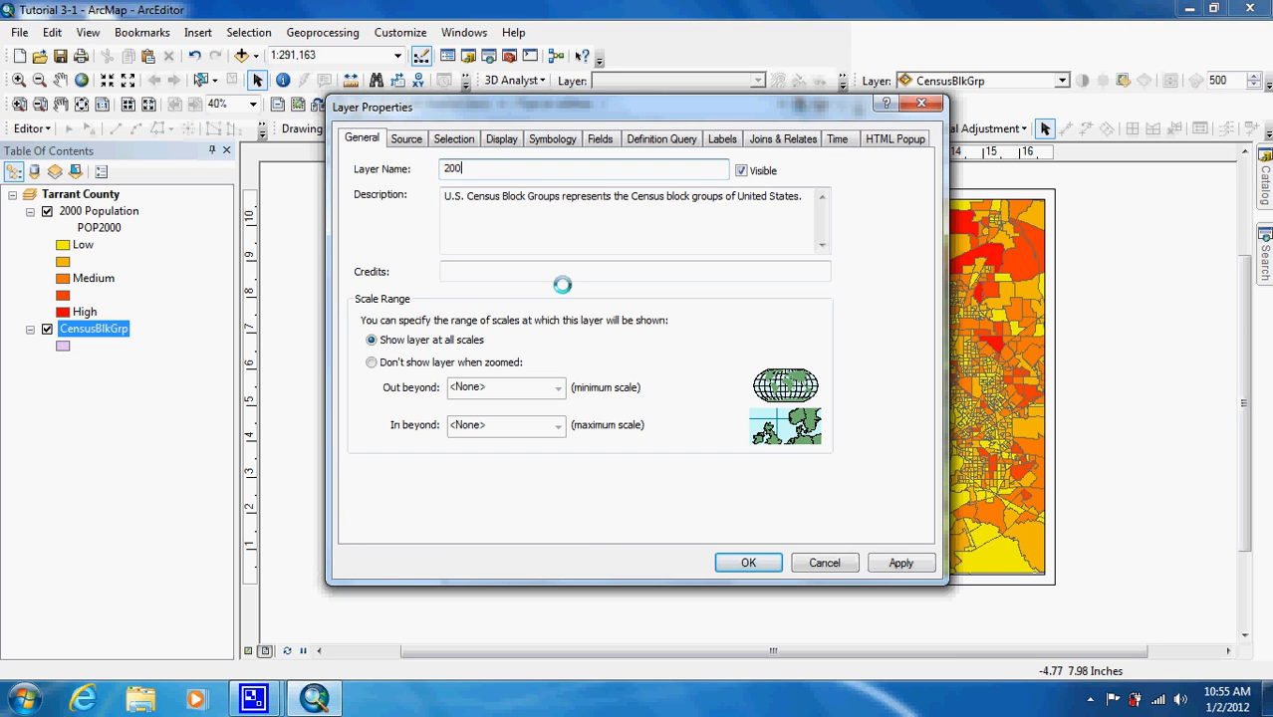
{"action": "type", "text": "0 Population Density"}
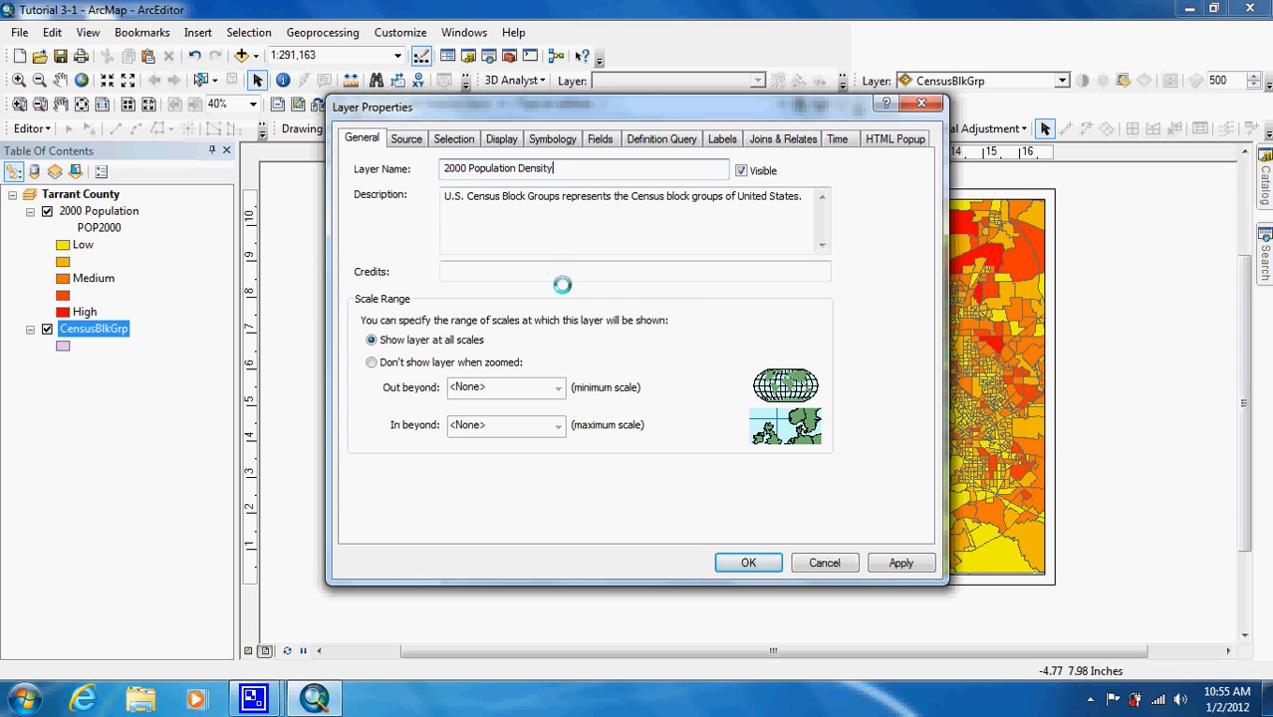
Step: Symbolize the layer by quantities with graduated colors, using POP2000 as the value field normalized by SqMiles
{"action": "left_click", "coordinate": [549, 141]}
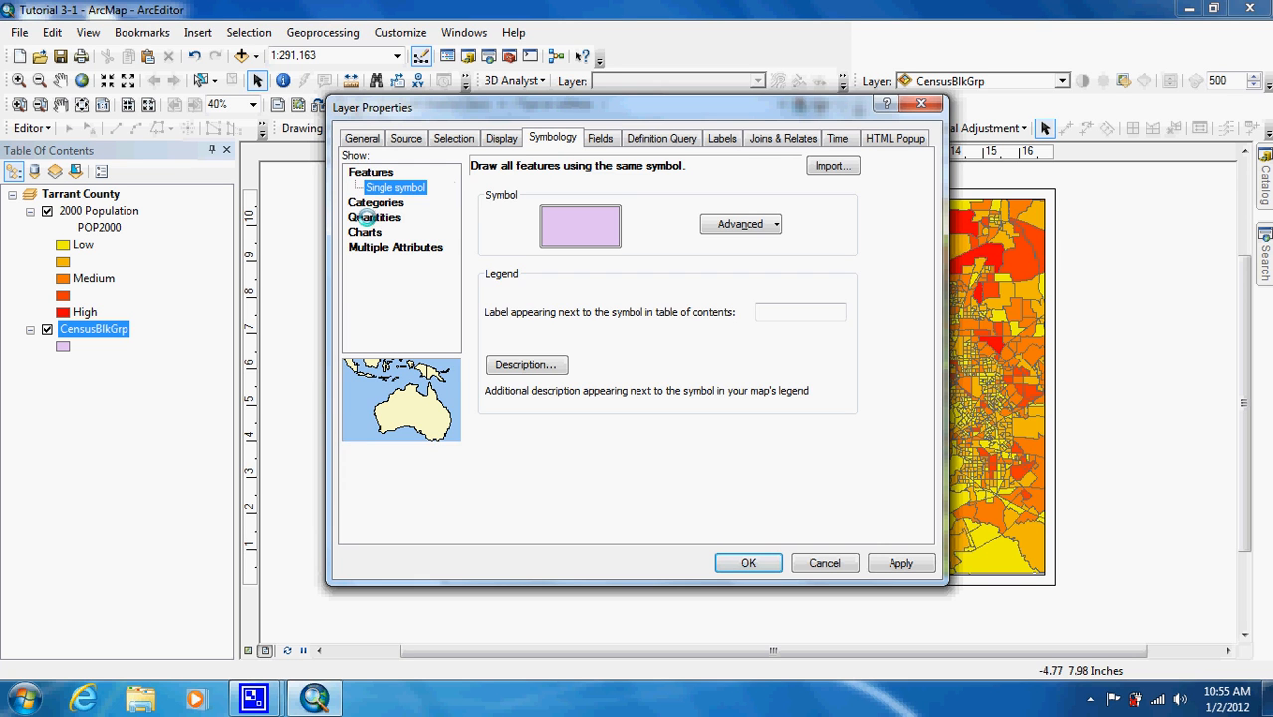
{"action": "left_click", "coordinate": [372, 216]}
{"action": "left_click", "coordinate": [563, 204]}
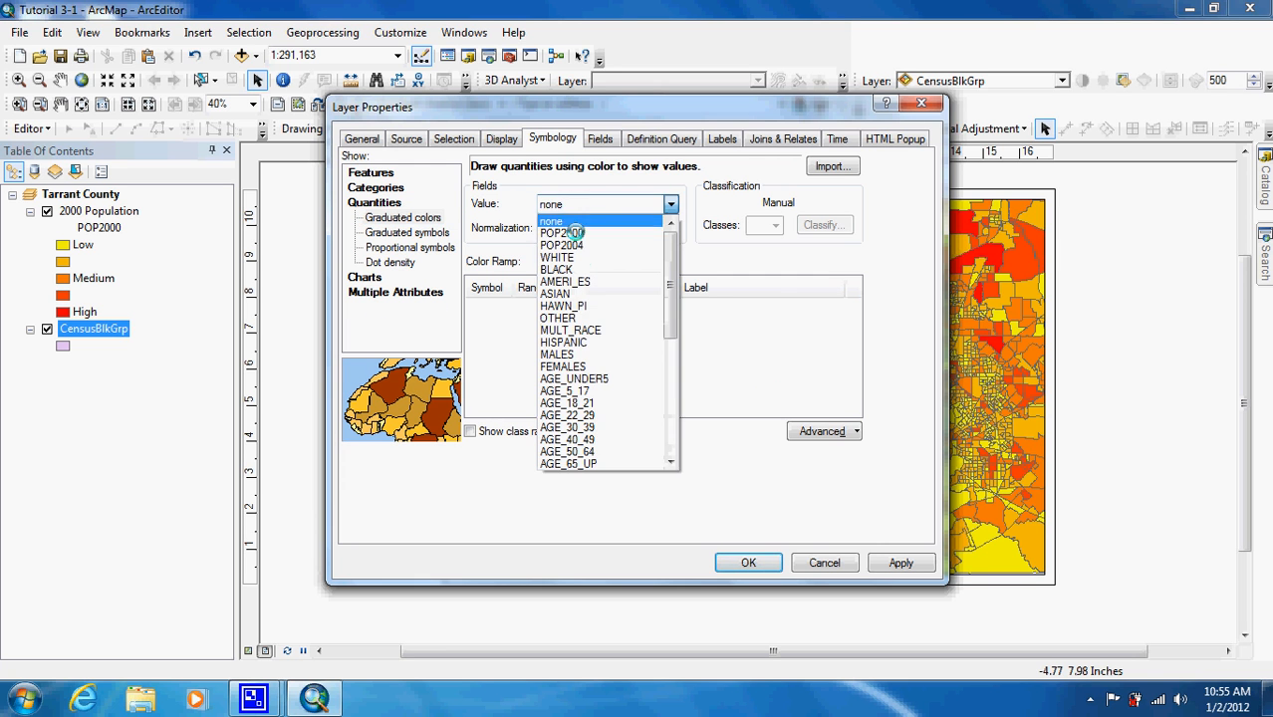
{"action": "left_click", "coordinate": [575, 234]}
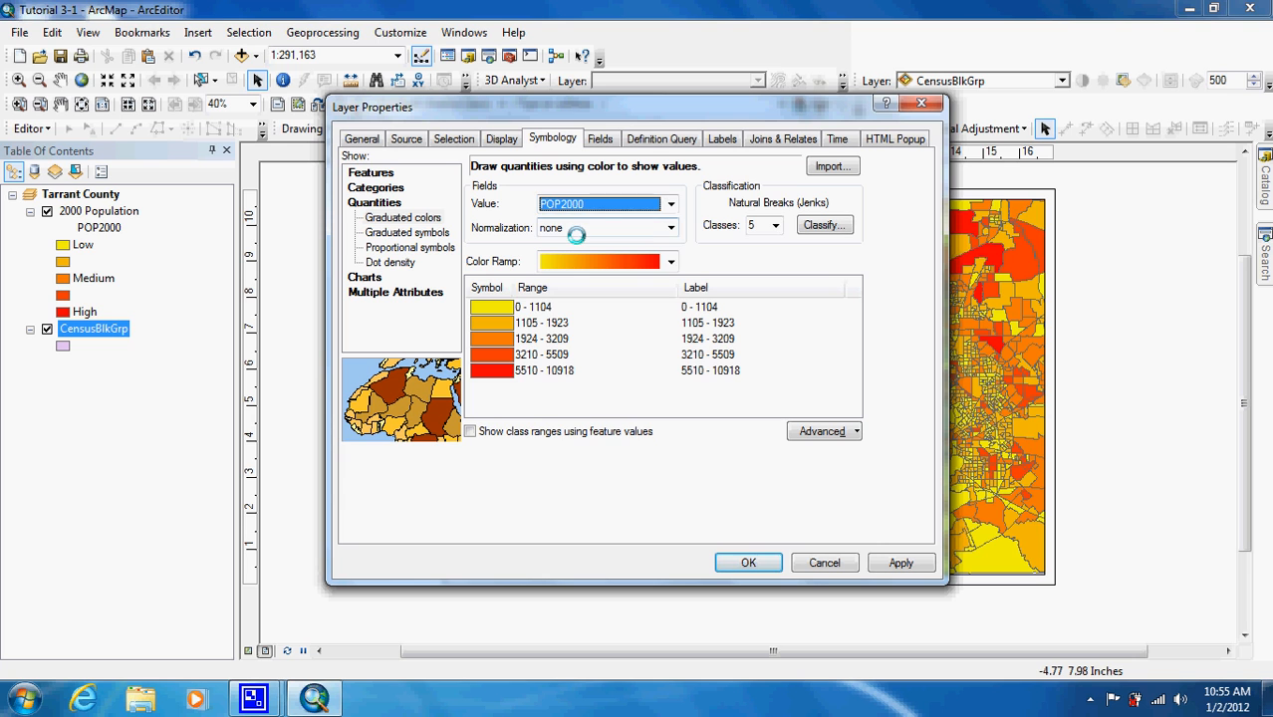
{"action": "left_click", "coordinate": [599, 228]}
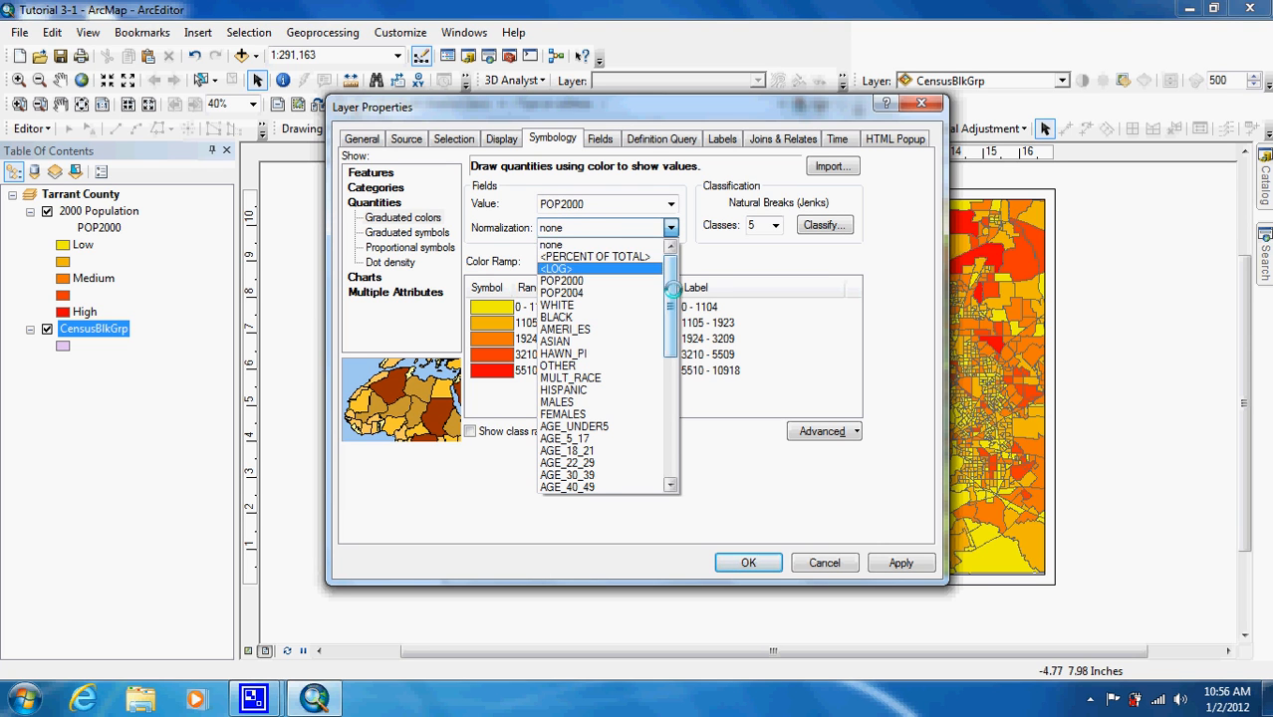
{"action": "left_click_drag", "start_coordinate": [673, 289], "coordinate": [672, 424]}
{"action": "left_click", "coordinate": [602, 487]}
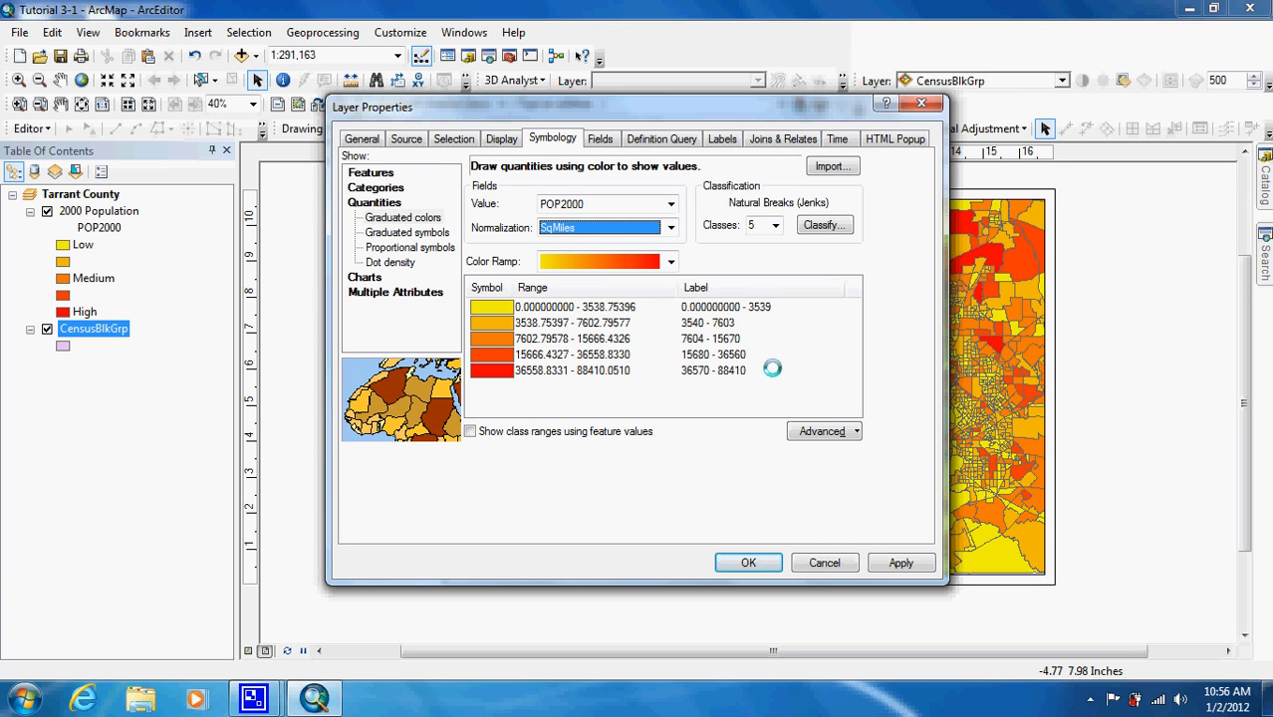
Step: Label the lowest density class Low, the middle one Medium and the highest High, clearing the labels of the second and fourth classes
{"action": "left_click", "coordinate": [705, 305]}
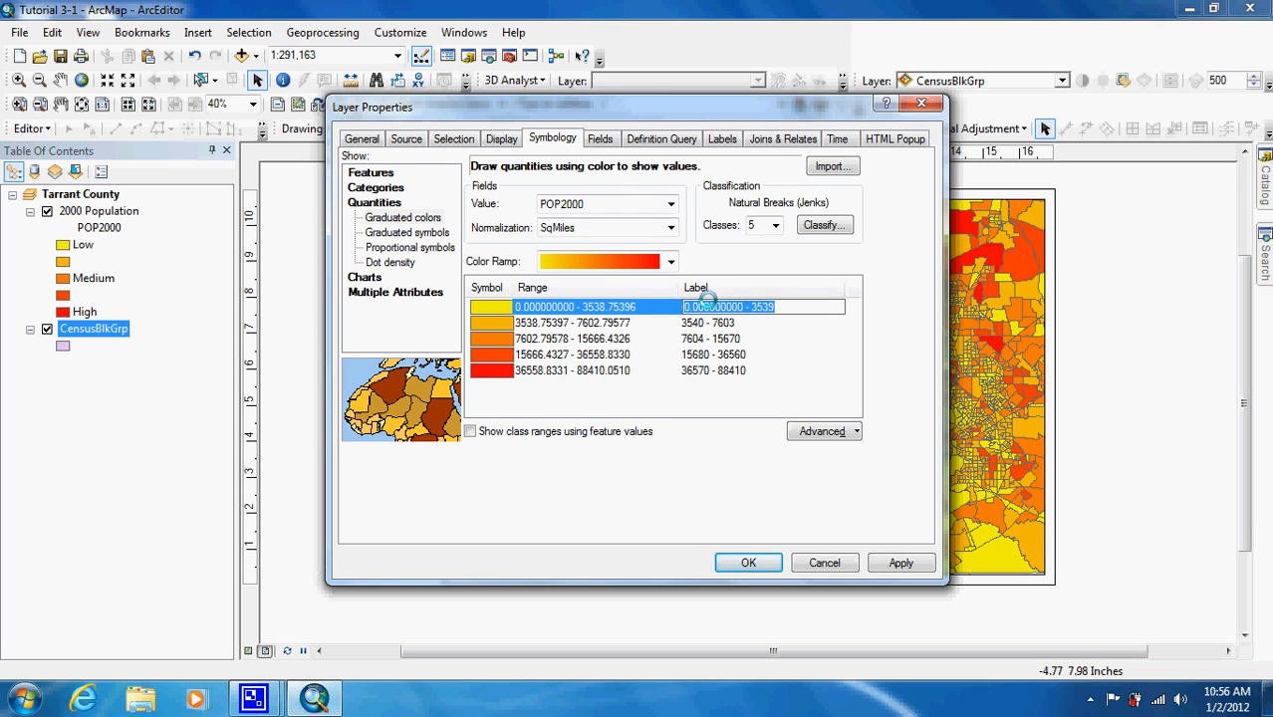
{"action": "type", "text": "Low"}
{"action": "key", "text": "Return"}
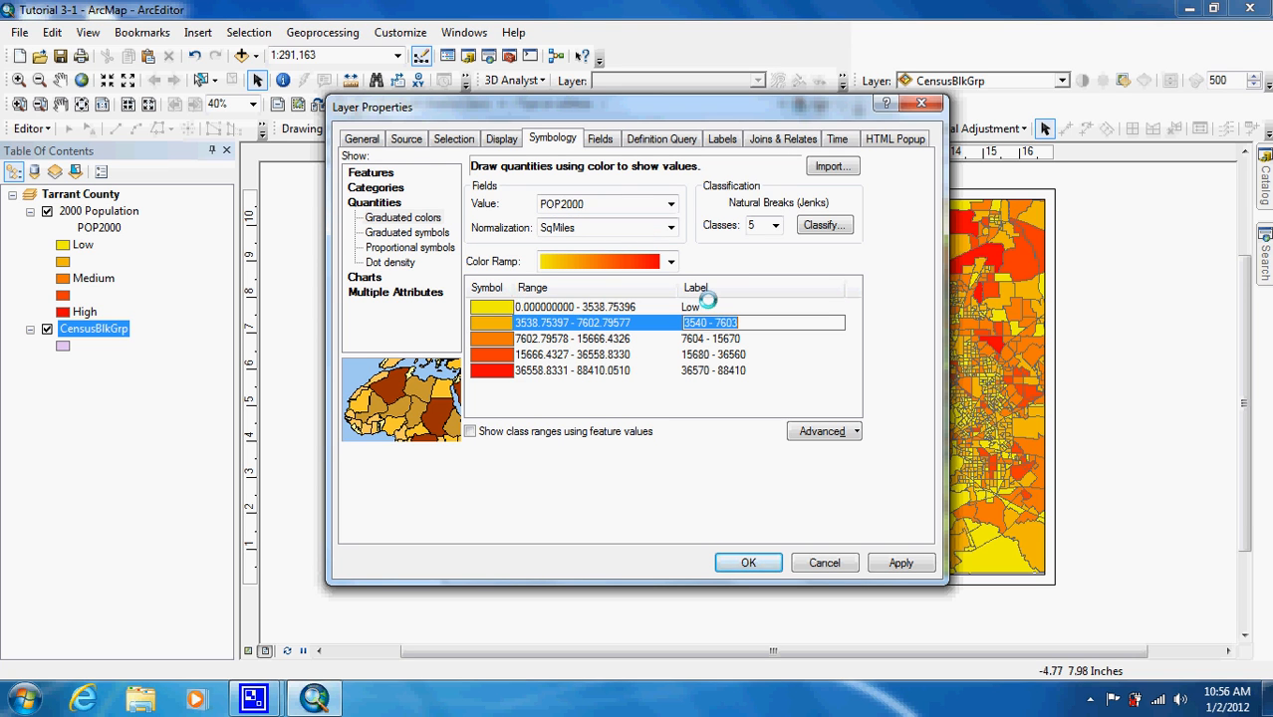
{"action": "key", "text": "Delete"}
{"action": "key", "text": "Return"}
{"action": "type", "text": "Medium"}
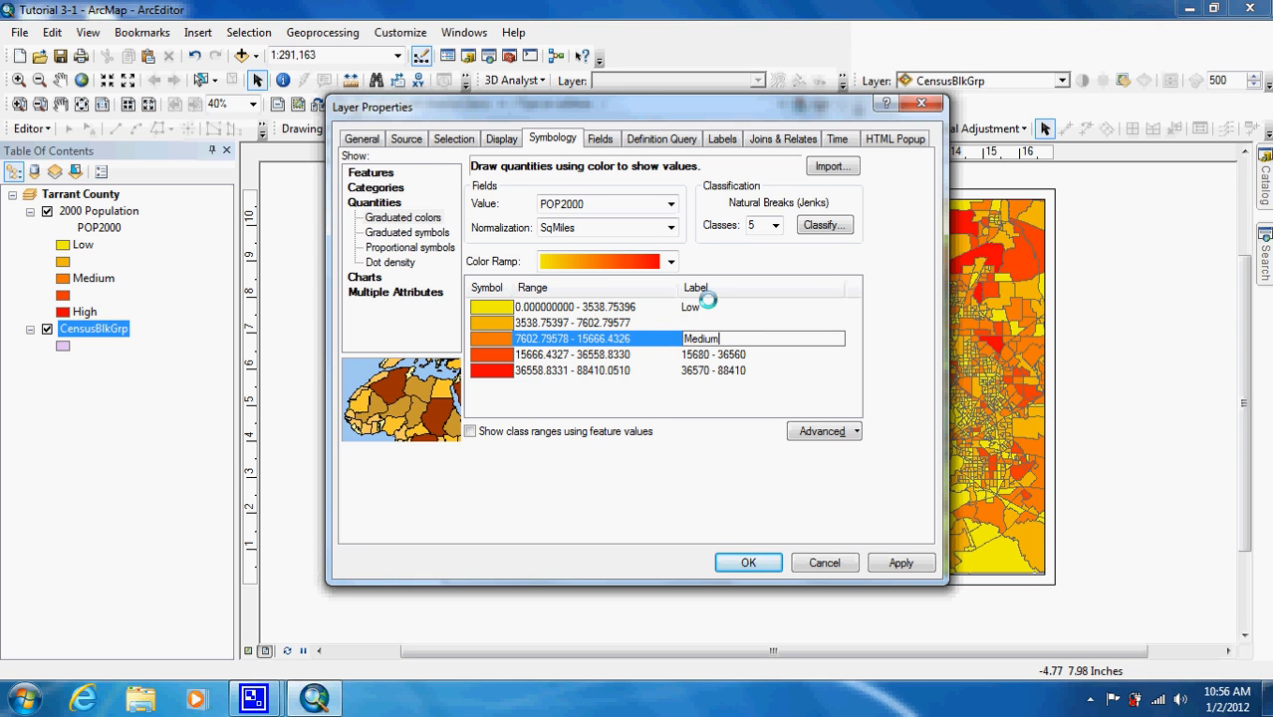
{"action": "key", "text": "Return"}
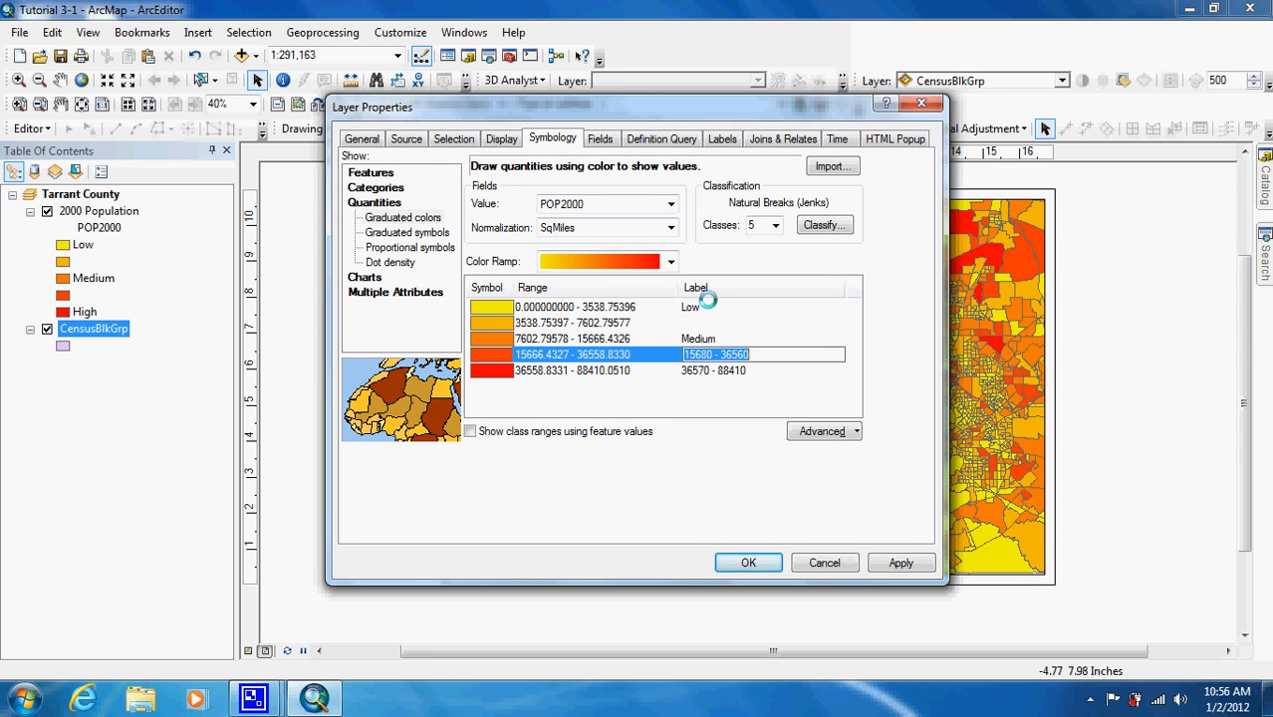
{"action": "key", "text": "Delete"}
{"action": "key", "text": "Return"}
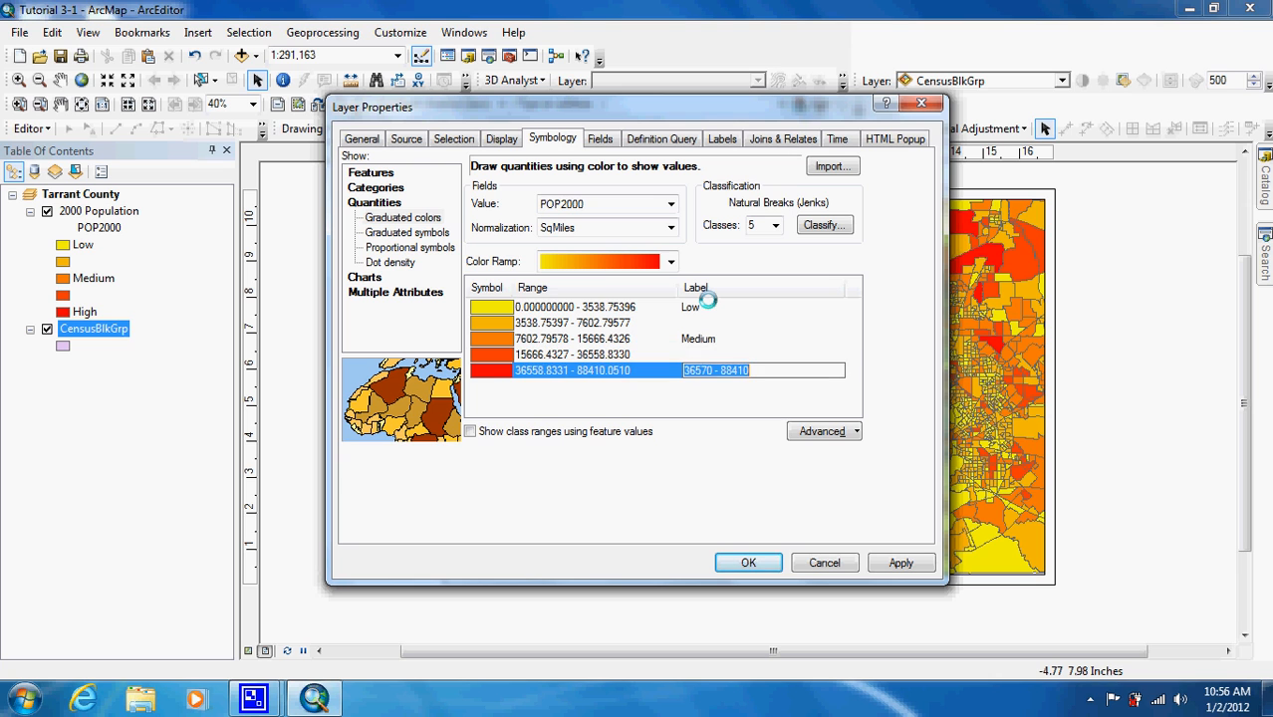
{"action": "type", "text": "High"}
{"action": "key", "text": "Up"}
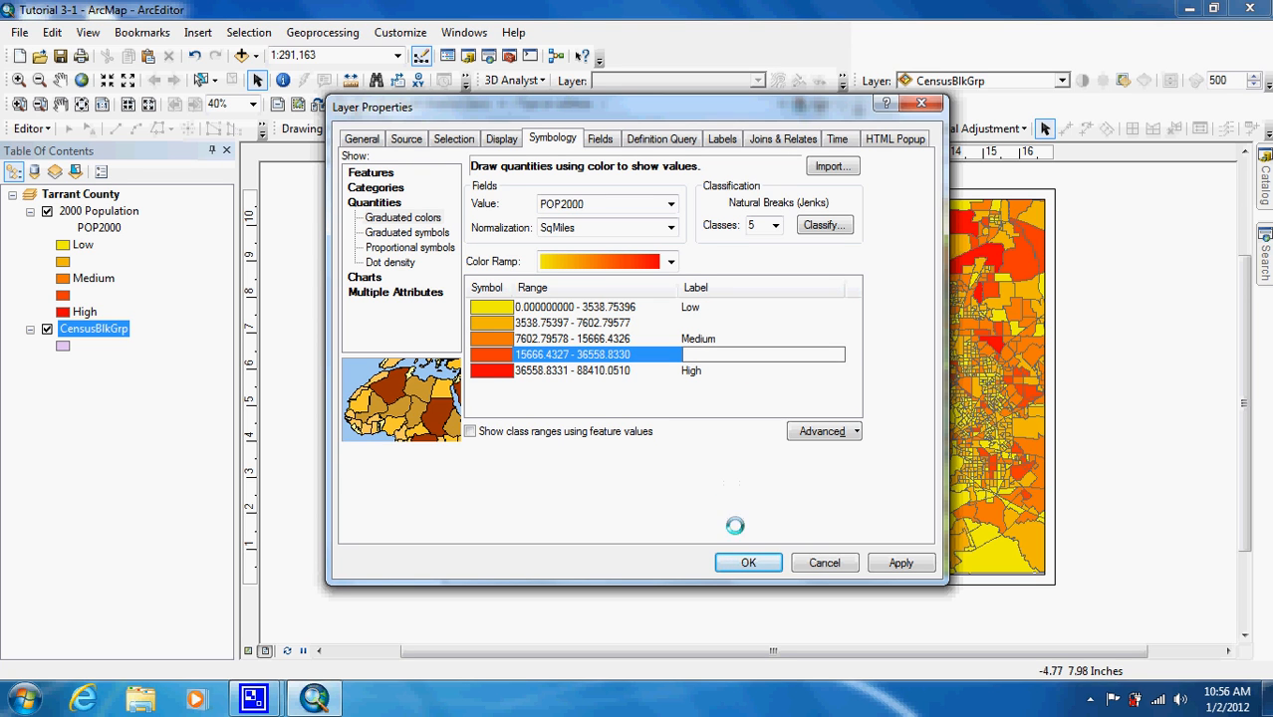
Step: Apply the density symbology and toggle the 2000 Population layer's visibility to compare both maps, leaving that layer turned off
{"action": "left_click", "coordinate": [750, 564]}
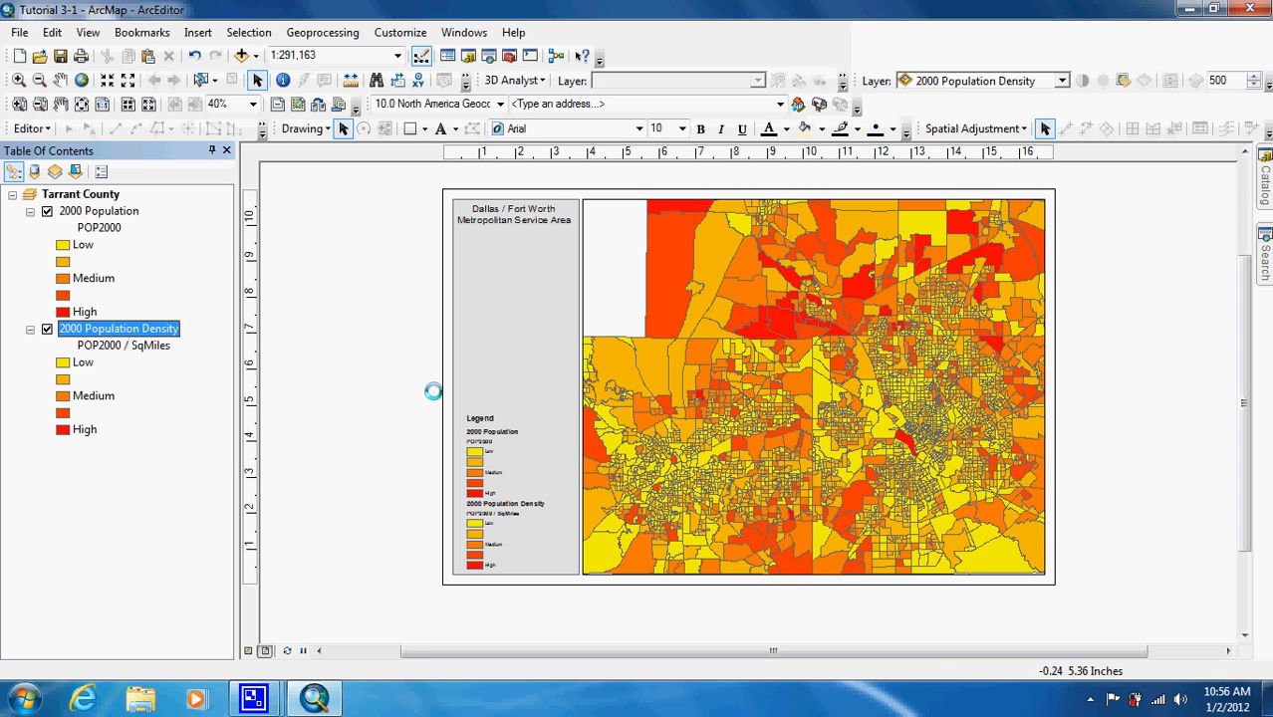
{"action": "left_click", "coordinate": [47, 211]}
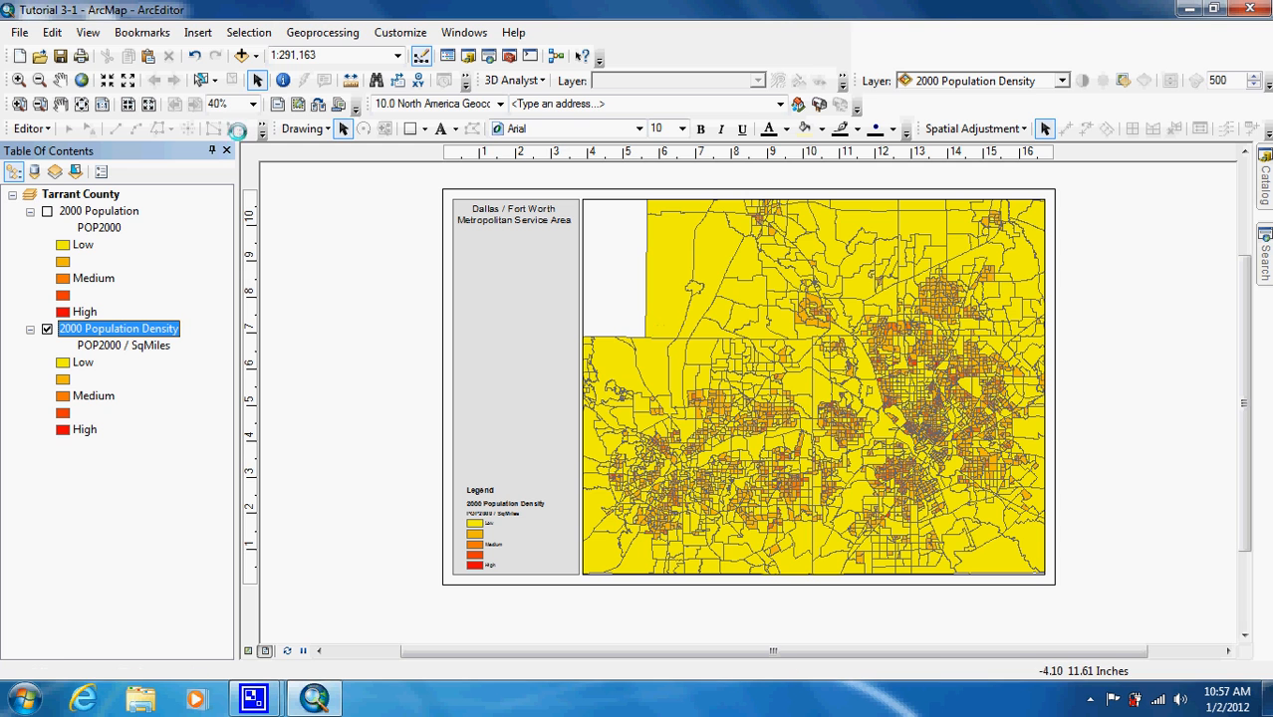
{"action": "left_click", "coordinate": [46, 211]}
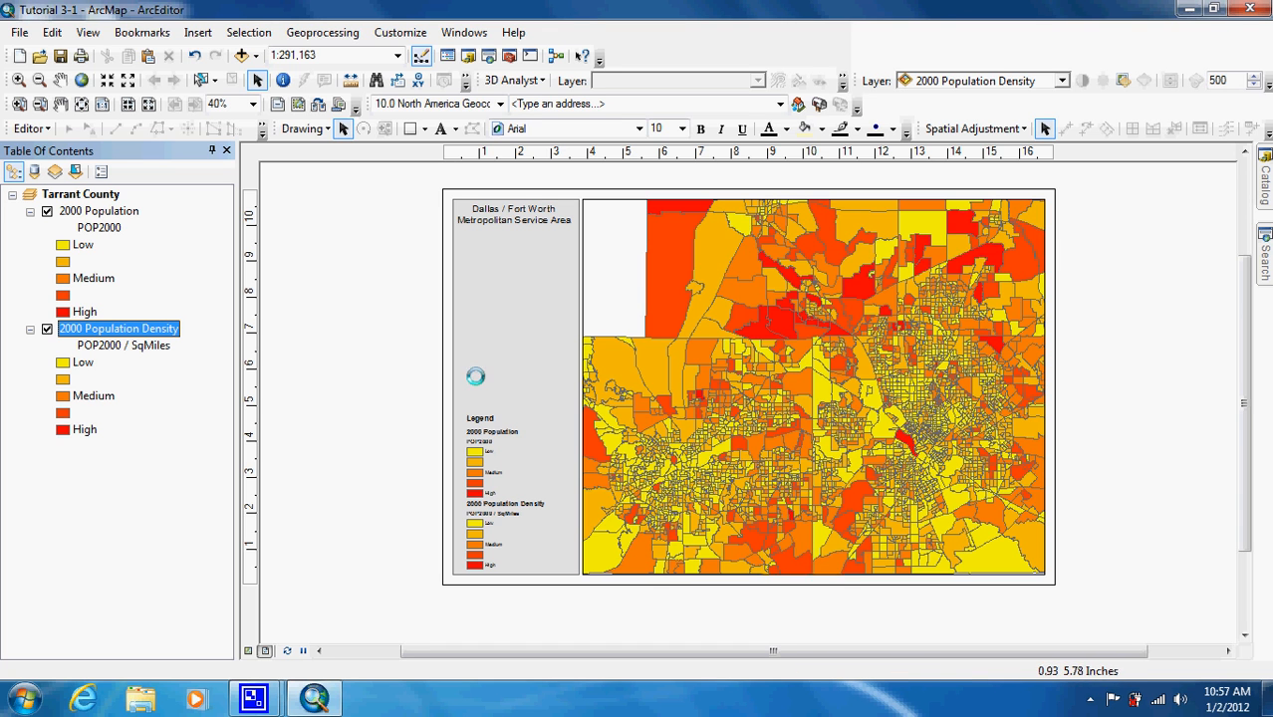
{"action": "left_click", "coordinate": [47, 211]}
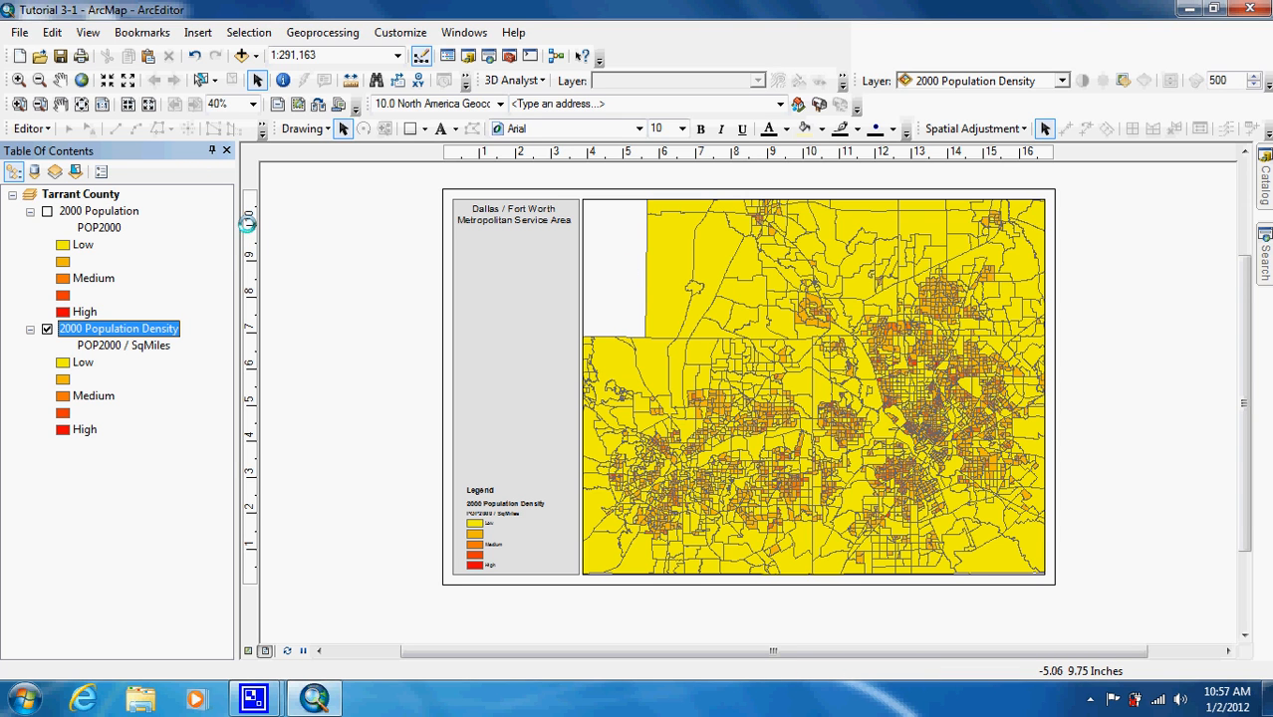
Step: Copy the 2000 Population and 2000 Population Density layers together and paste them into the Tarrant County data frame
{"action": "left_click", "coordinate": [127, 212], "text": "ctrl"}
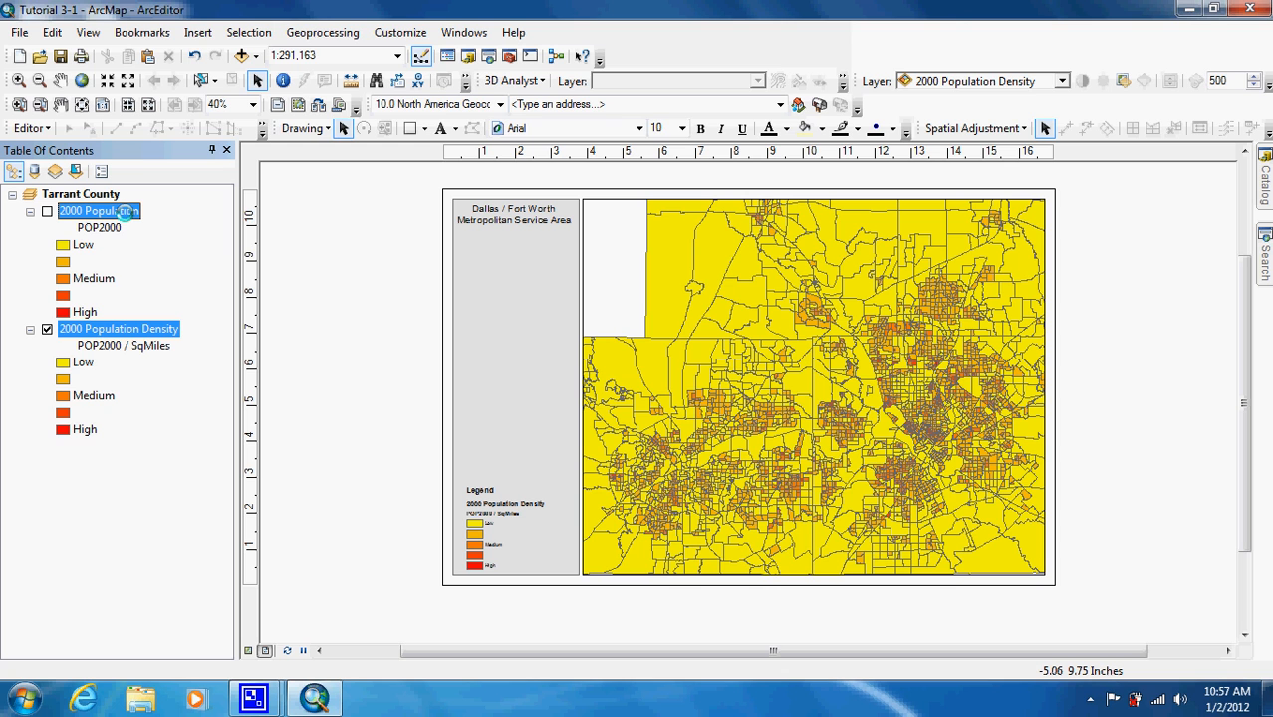
{"action": "right_click", "coordinate": [128, 211]}
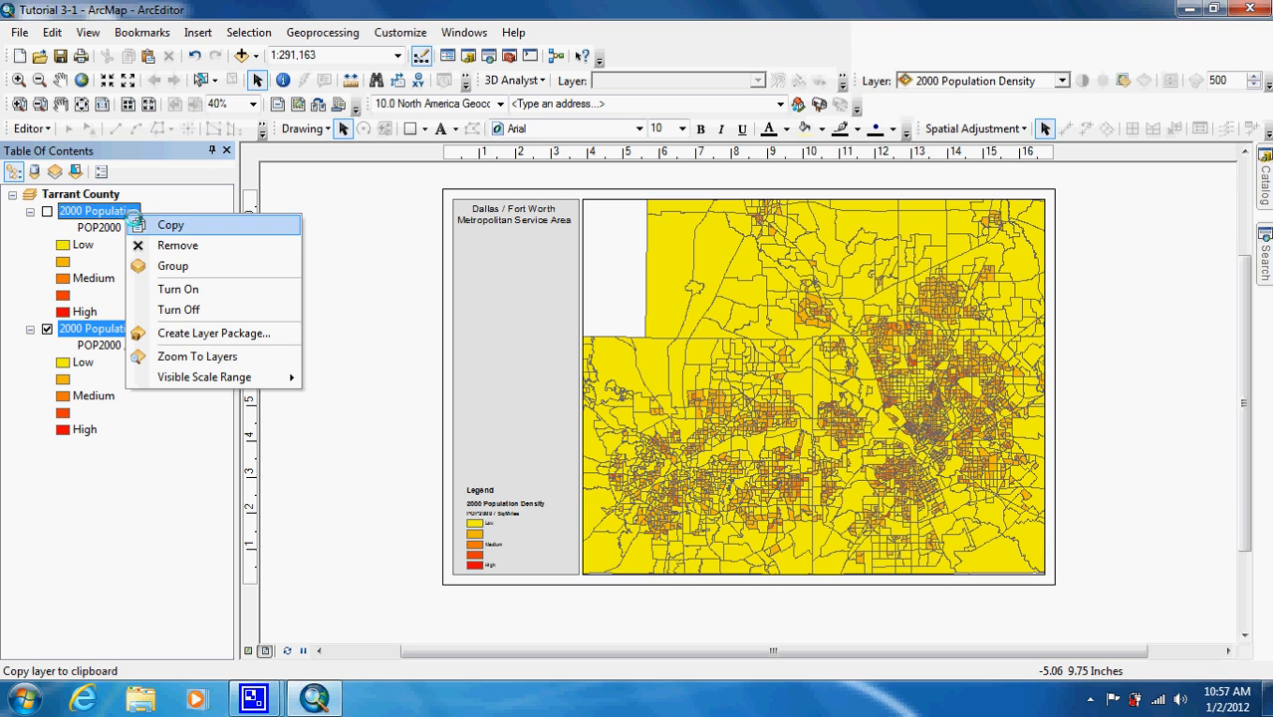
{"action": "left_click", "coordinate": [134, 222]}
{"action": "right_click", "coordinate": [101, 194]}
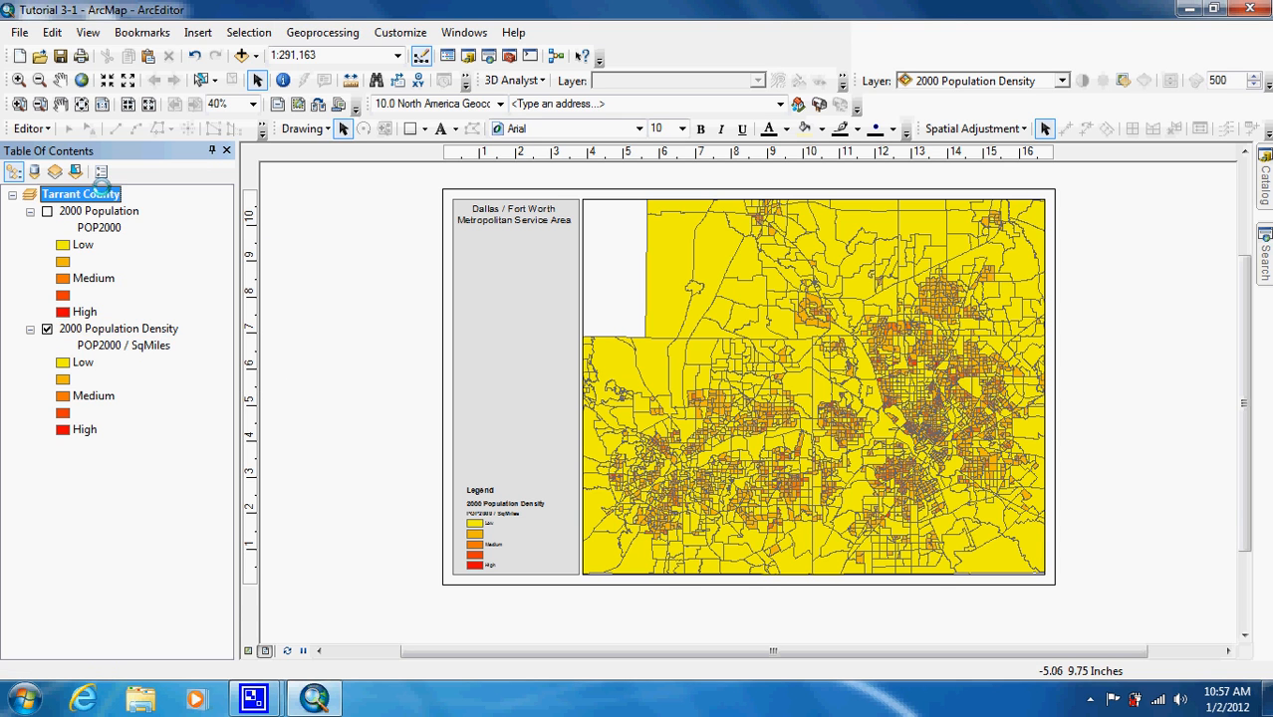
{"action": "left_click", "coordinate": [151, 283]}
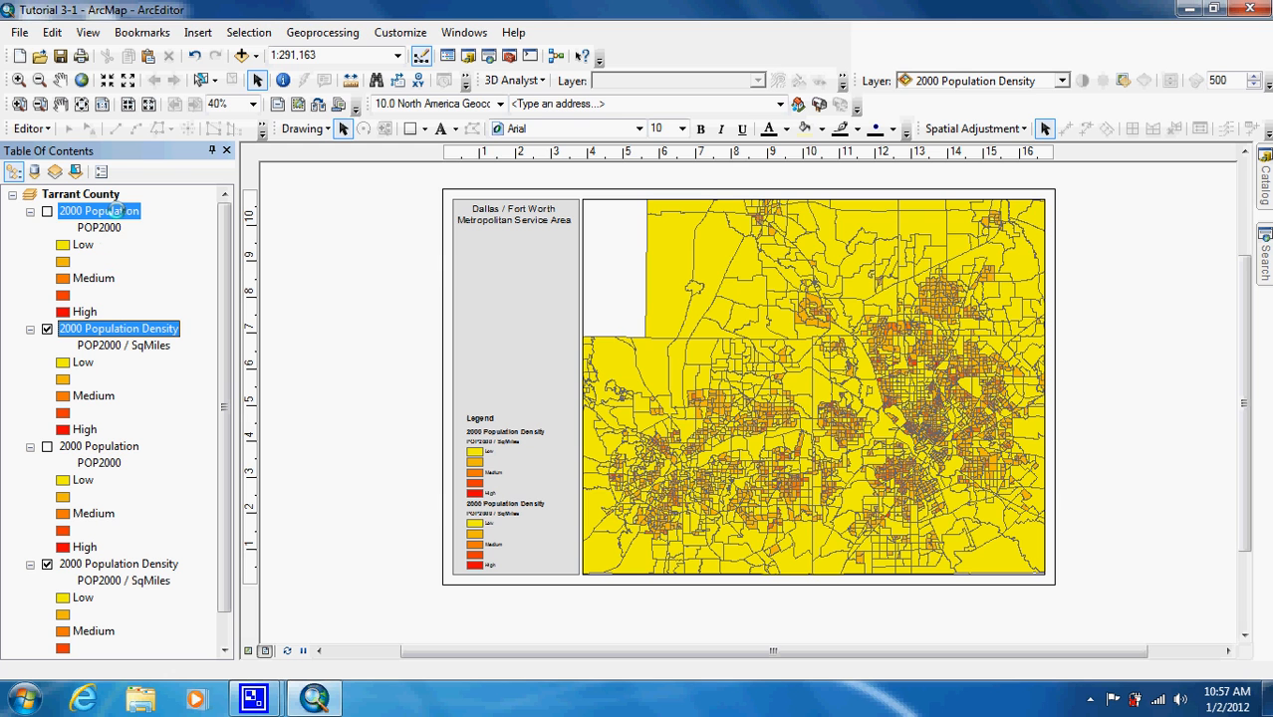
Step: Change the symbology value field of the uppermost 2000 Population layer to POP2004
{"action": "double_click", "coordinate": [109, 211]}
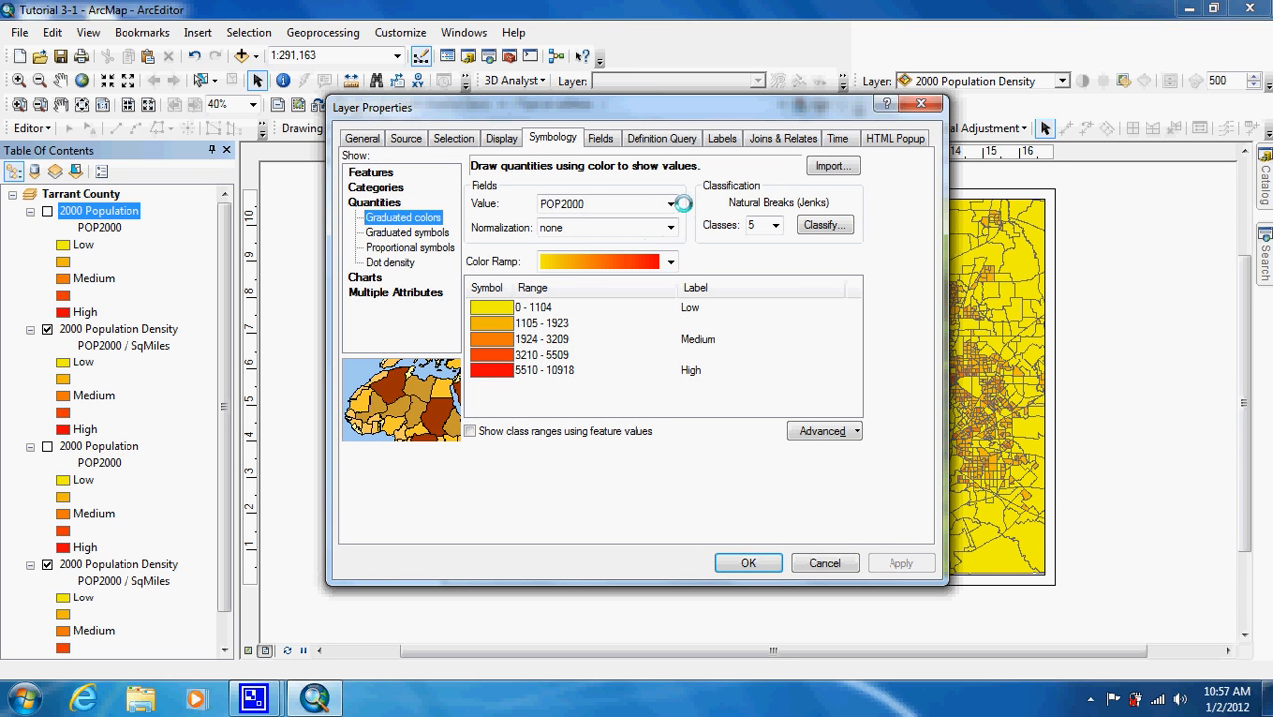
{"action": "left_click", "coordinate": [666, 204]}
{"action": "left_click", "coordinate": [654, 231]}
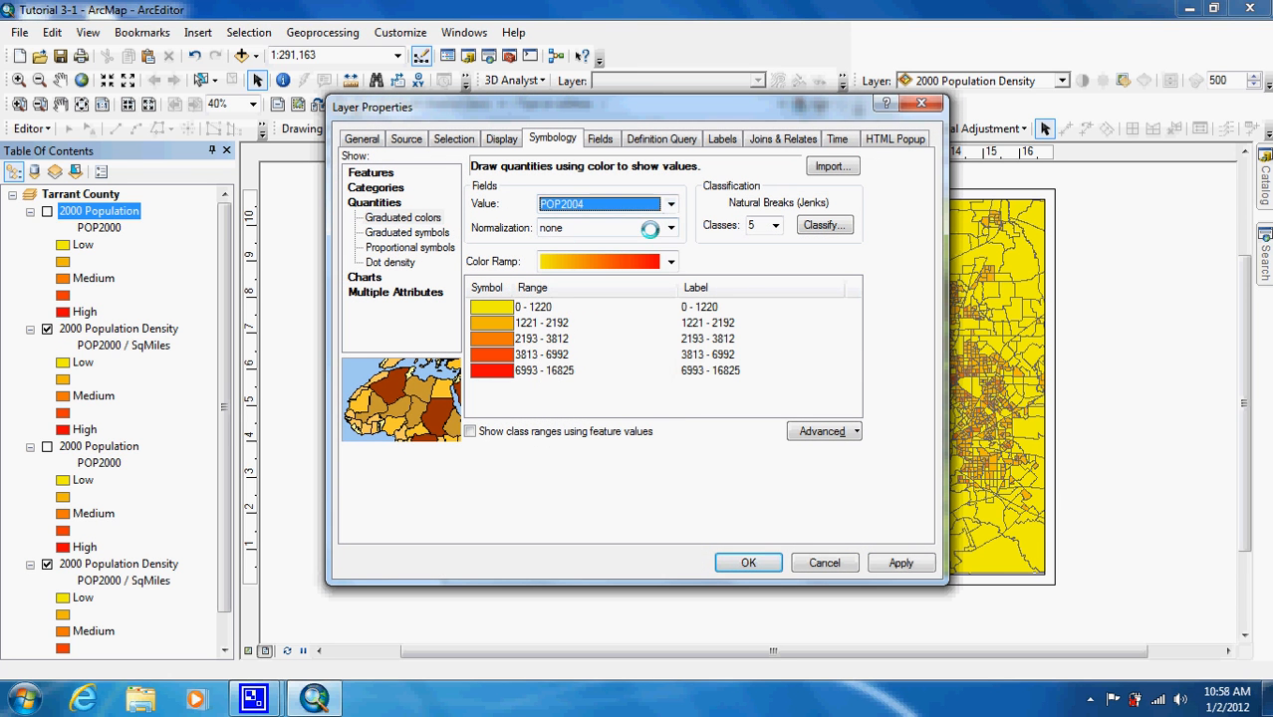
Step: Label the POP2004 population classes Low, Medium and High for first, third and fifth, clear the second and fourth labels, and apply the symbology
{"action": "left_click", "coordinate": [734, 307]}
{"action": "left_click", "coordinate": [735, 307]}
{"action": "type", "text": "Low"}
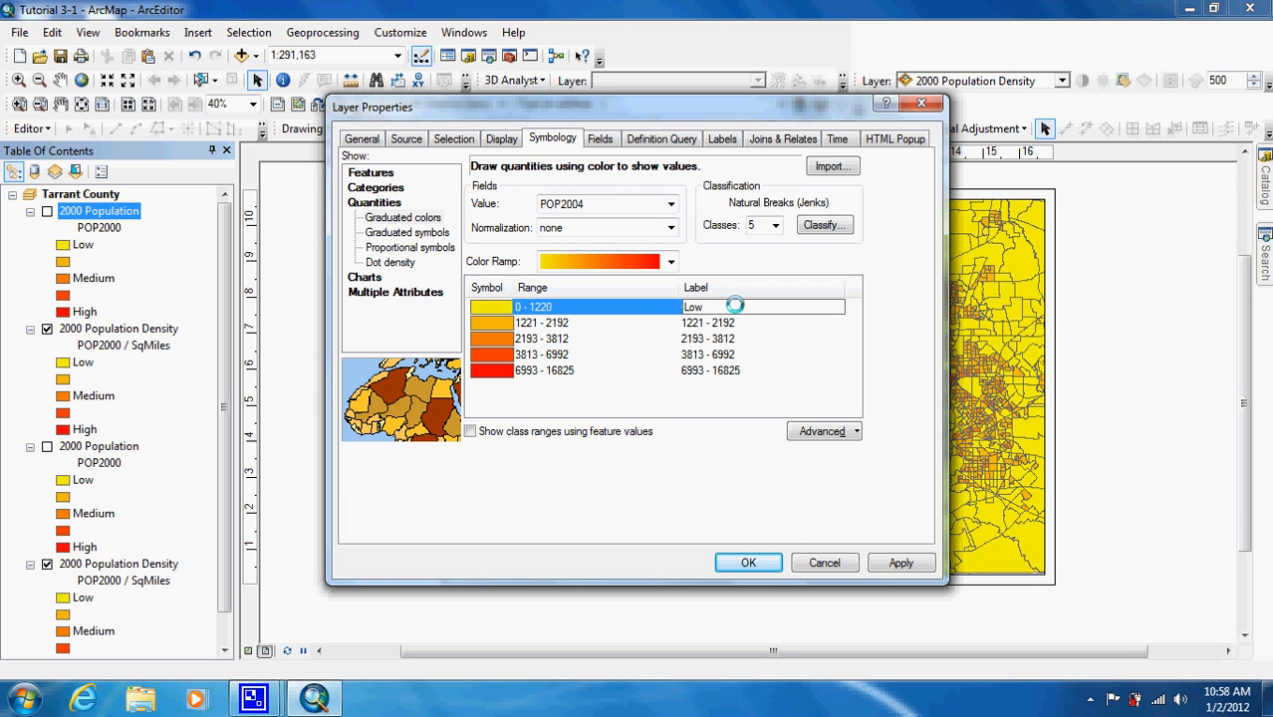
{"action": "key", "text": "Return"}
{"action": "key", "text": "BackSpace"}
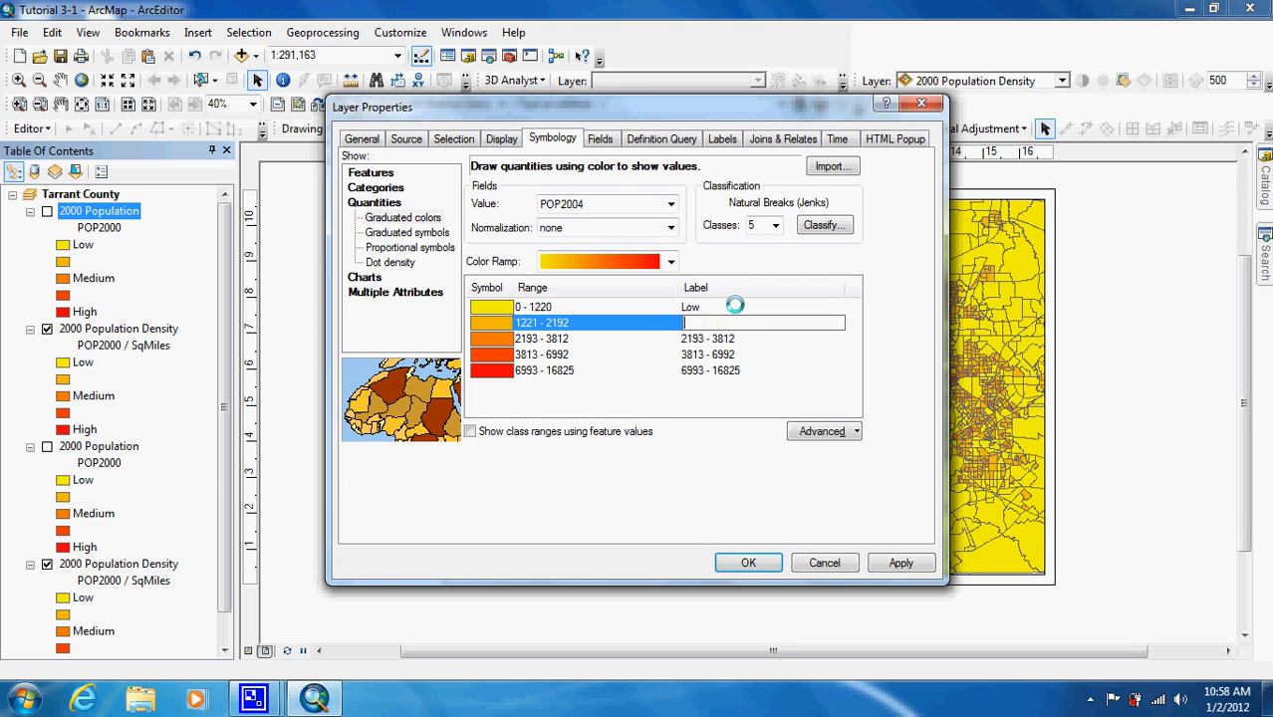
{"action": "key", "text": "Return"}
{"action": "key", "text": "BackSpace"}
{"action": "type", "text": "Medu"}
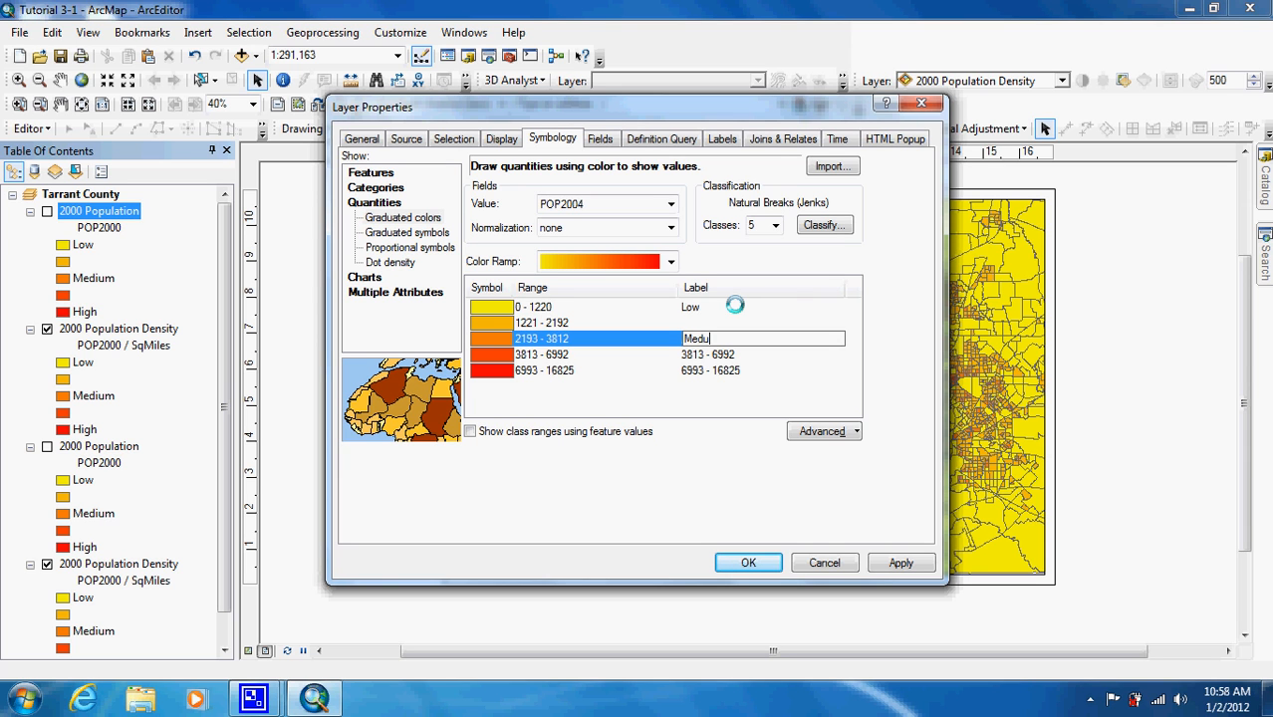
{"action": "key", "text": "BackSpace"}
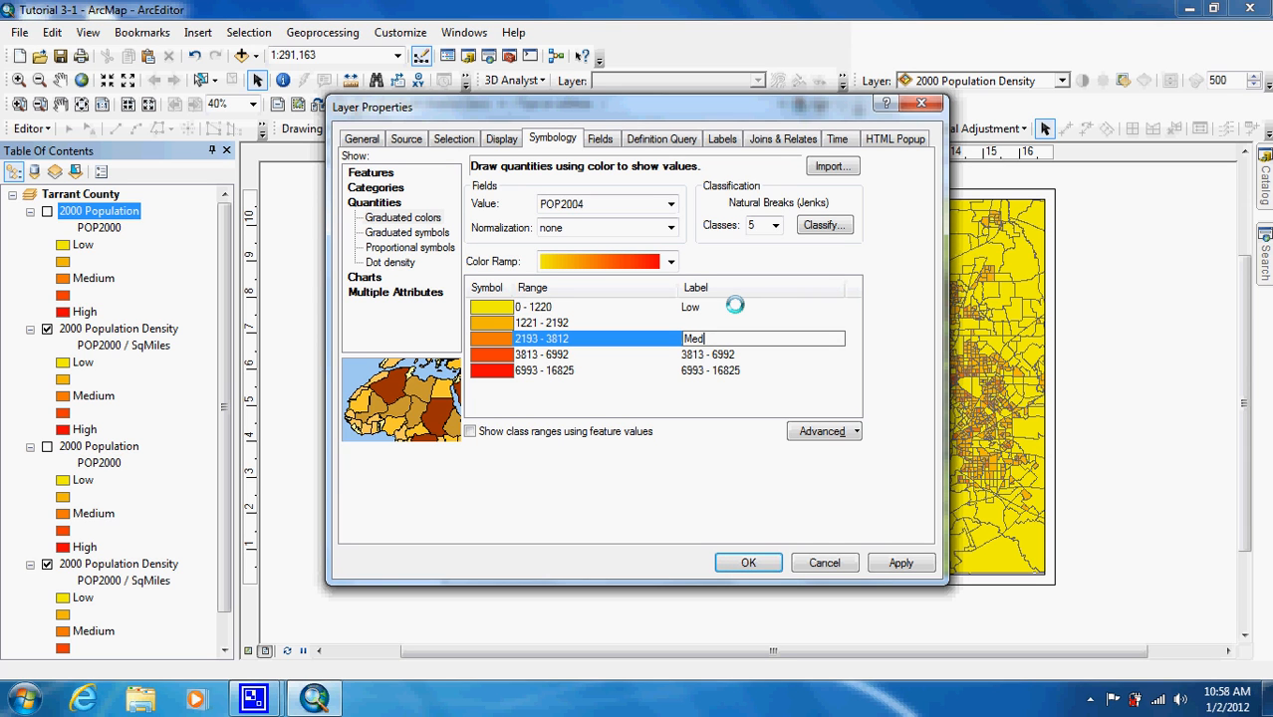
{"action": "type", "text": "ium"}
{"action": "key", "text": "Return"}
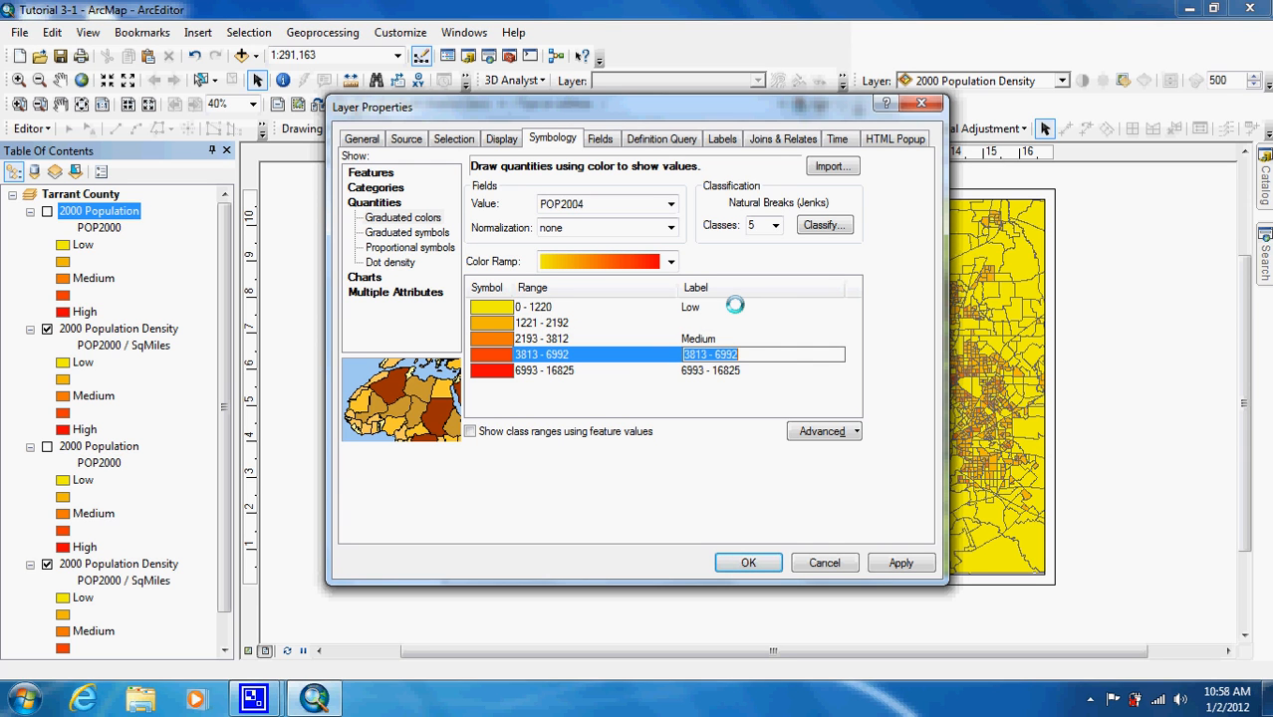
{"action": "key", "text": "BackSpace"}
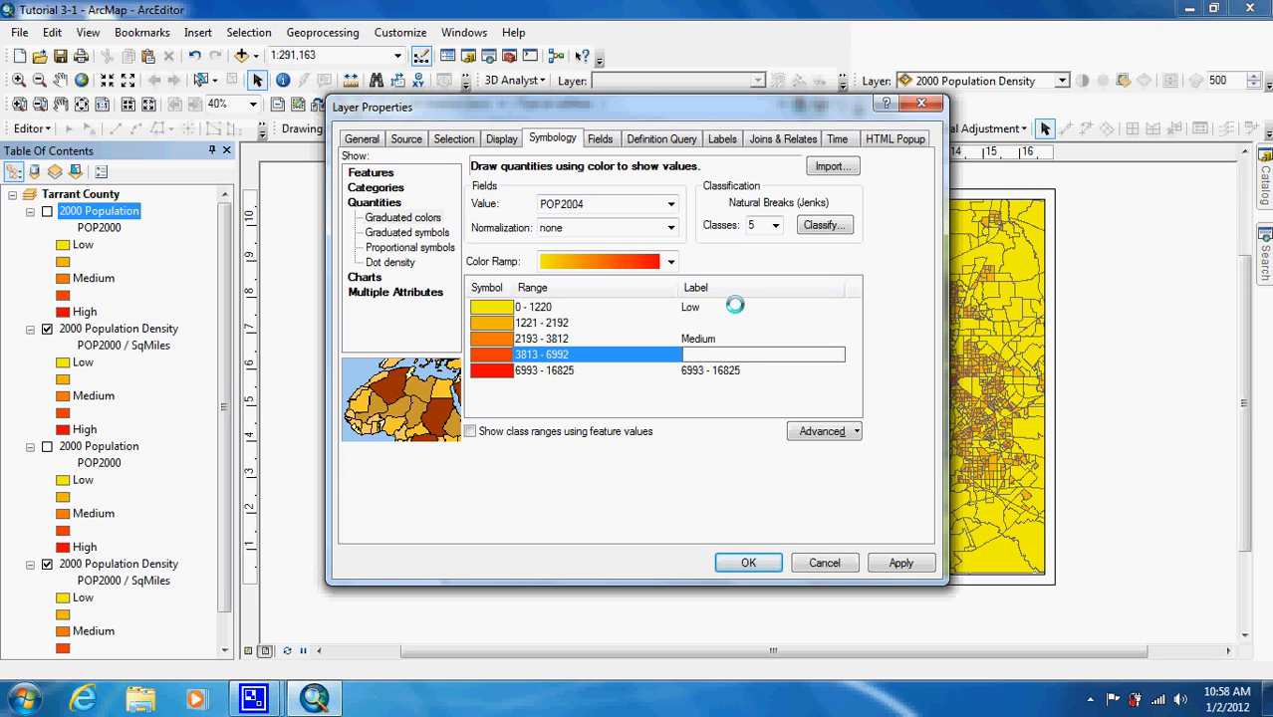
{"action": "left_click", "coordinate": [720, 371]}
{"action": "type", "text": "High"}
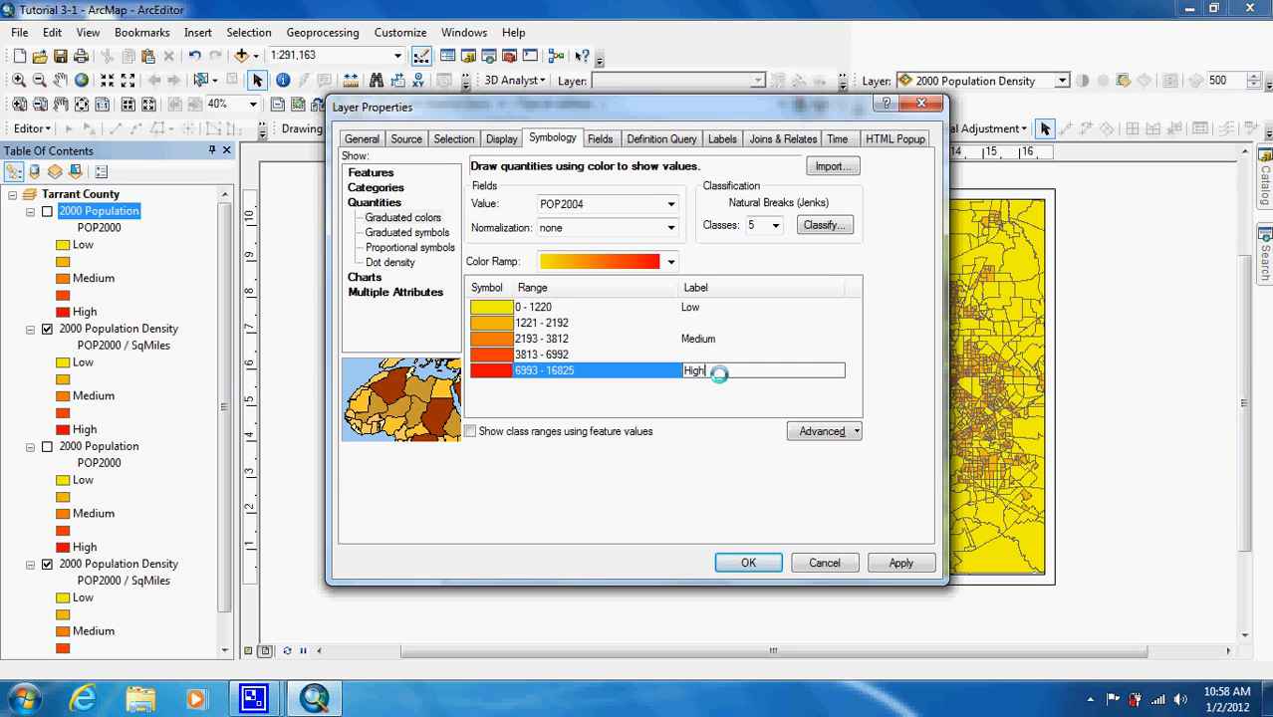
{"action": "left_click", "coordinate": [749, 563]}
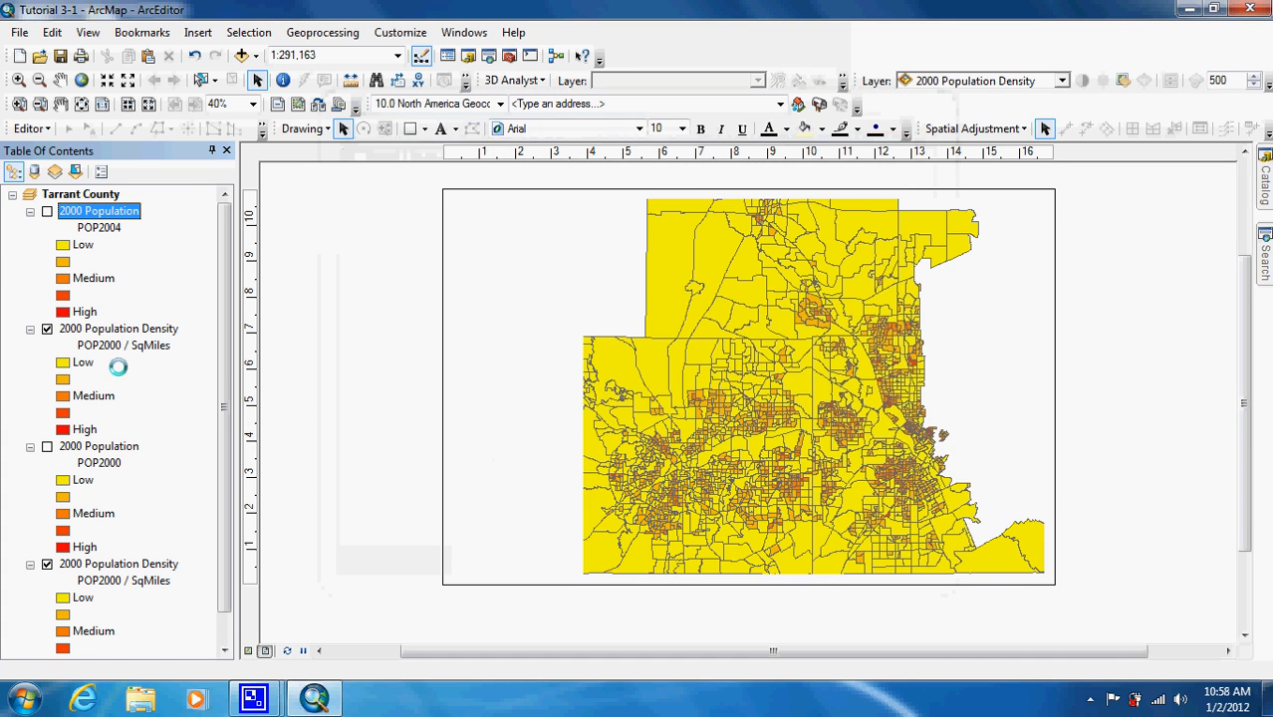
Step: Change the symbology value field of the upper 2000 Population Density layer to POP2004, keeping SqMiles as normalization
{"action": "double_click", "coordinate": [110, 329]}
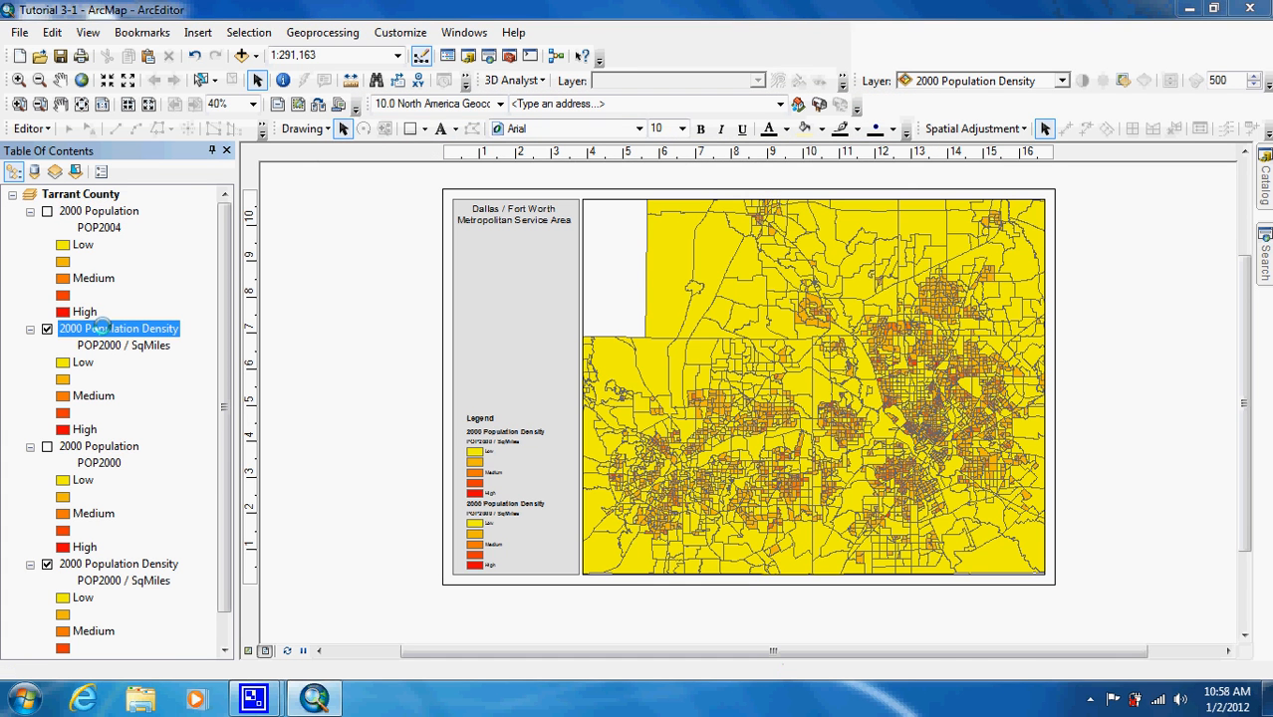
{"action": "left_click", "coordinate": [670, 204]}
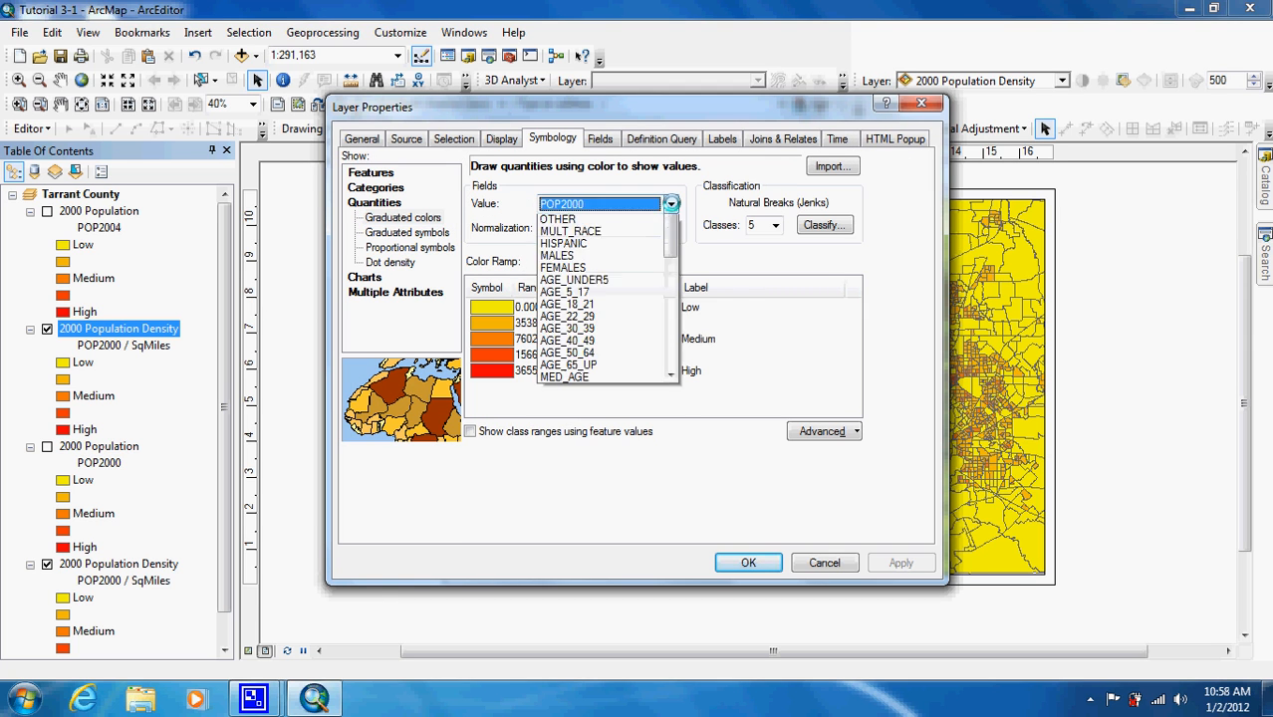
{"action": "left_click", "coordinate": [652, 233]}
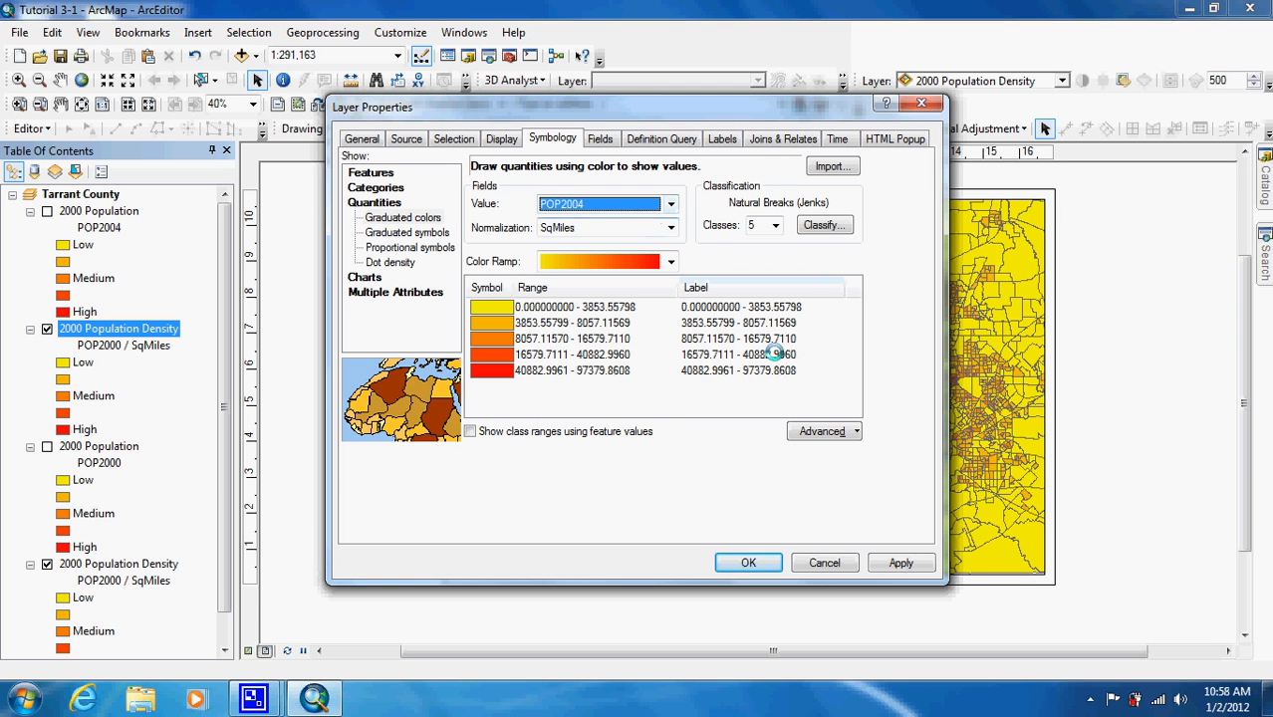
Step: Label the POP2004 density classes Low, Medium and High for first, third and fifth, clear the other two labels, and apply the symbology
{"action": "left_click", "coordinate": [748, 302]}
{"action": "type", "text": "Low"}
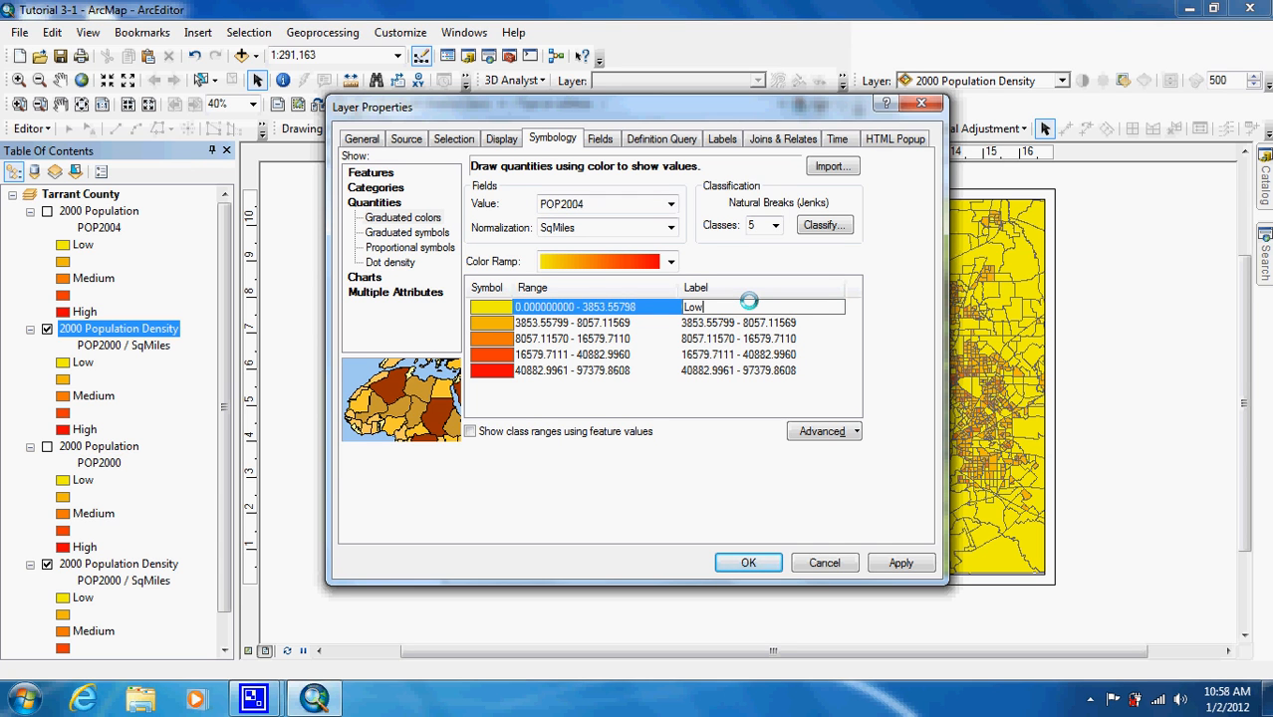
{"action": "key", "text": "Return"}
{"action": "key", "text": "BackSpace"}
{"action": "key", "text": "Return"}
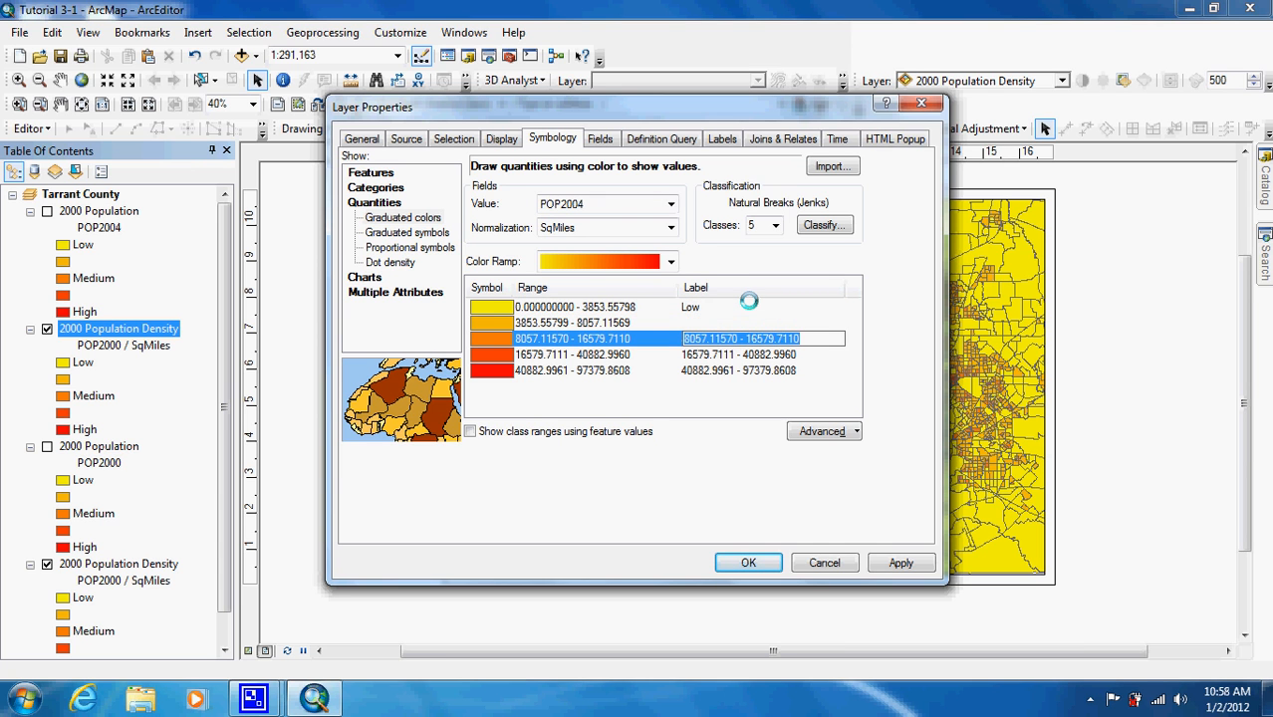
{"action": "type", "text": "Medium"}
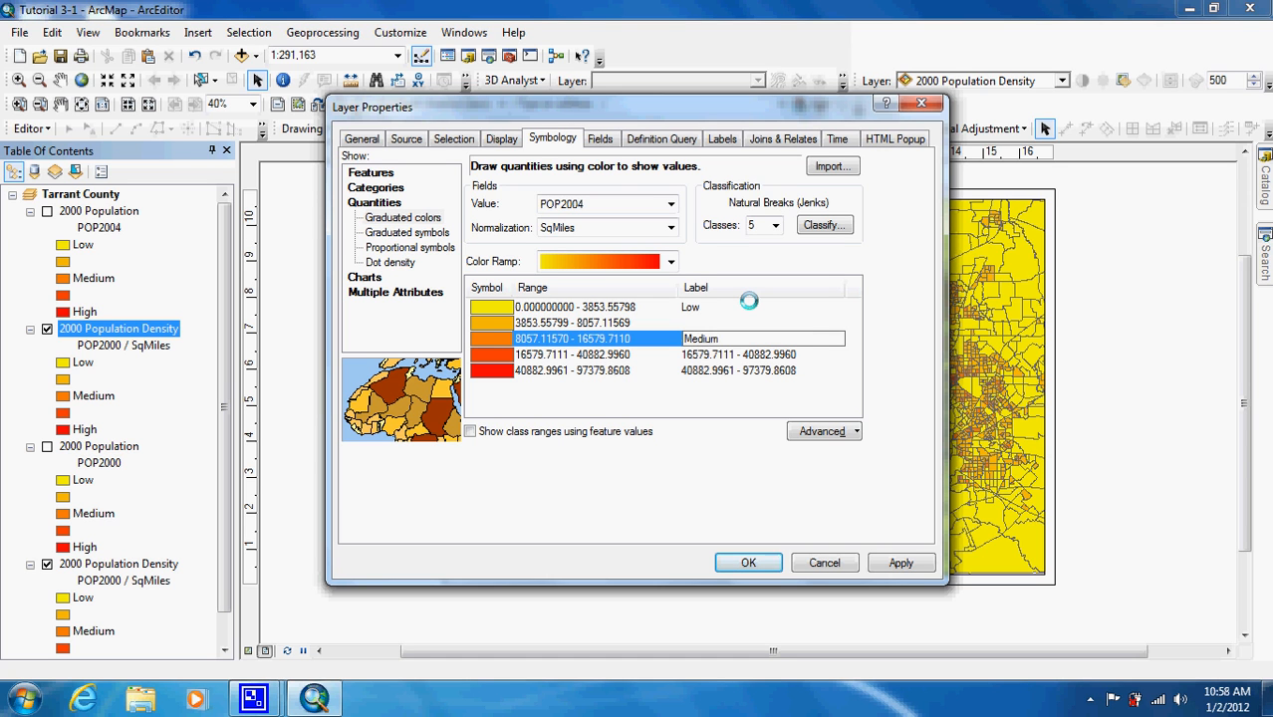
{"action": "key", "text": "Return"}
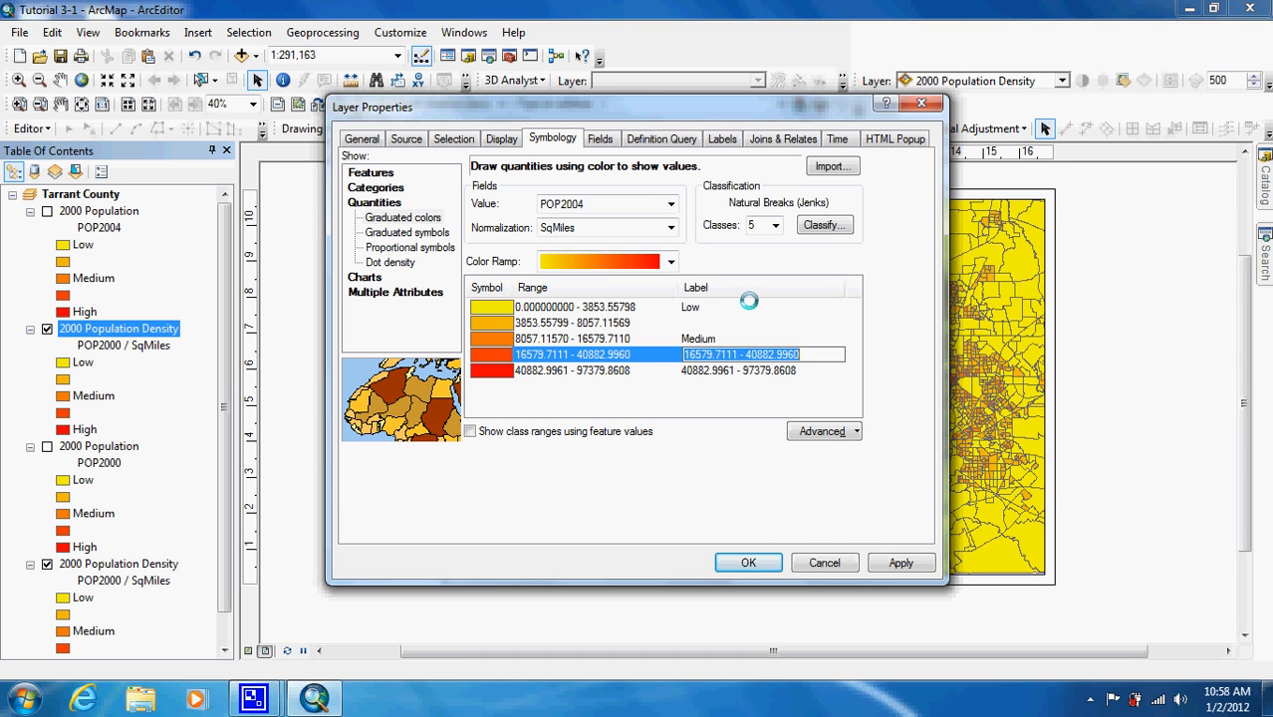
{"action": "key", "text": "Return"}
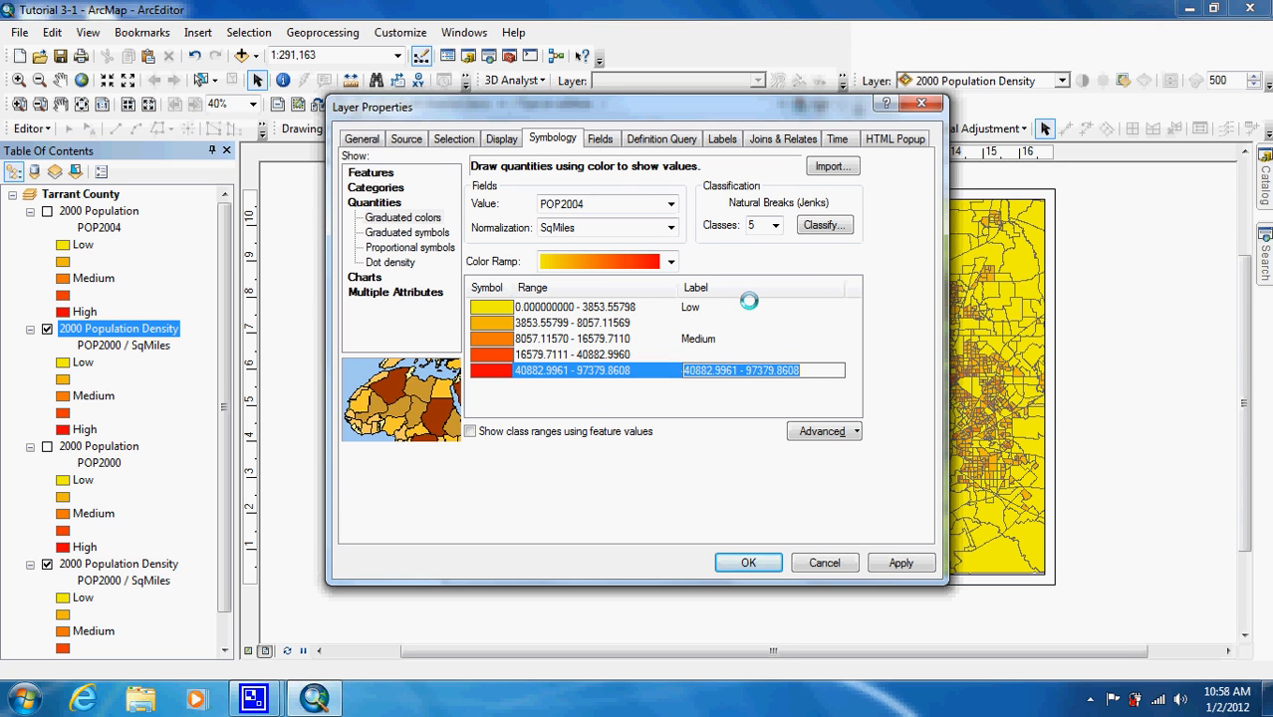
{"action": "type", "text": "High"}
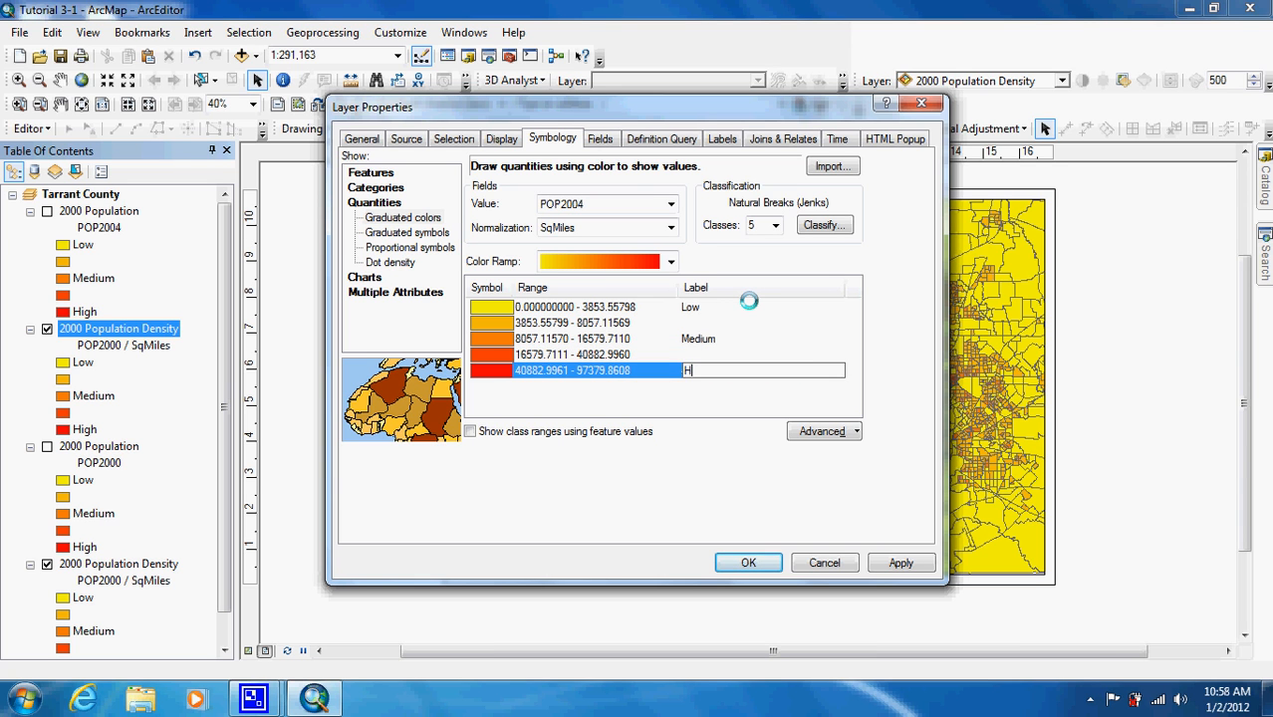
{"action": "left_click", "coordinate": [749, 562]}
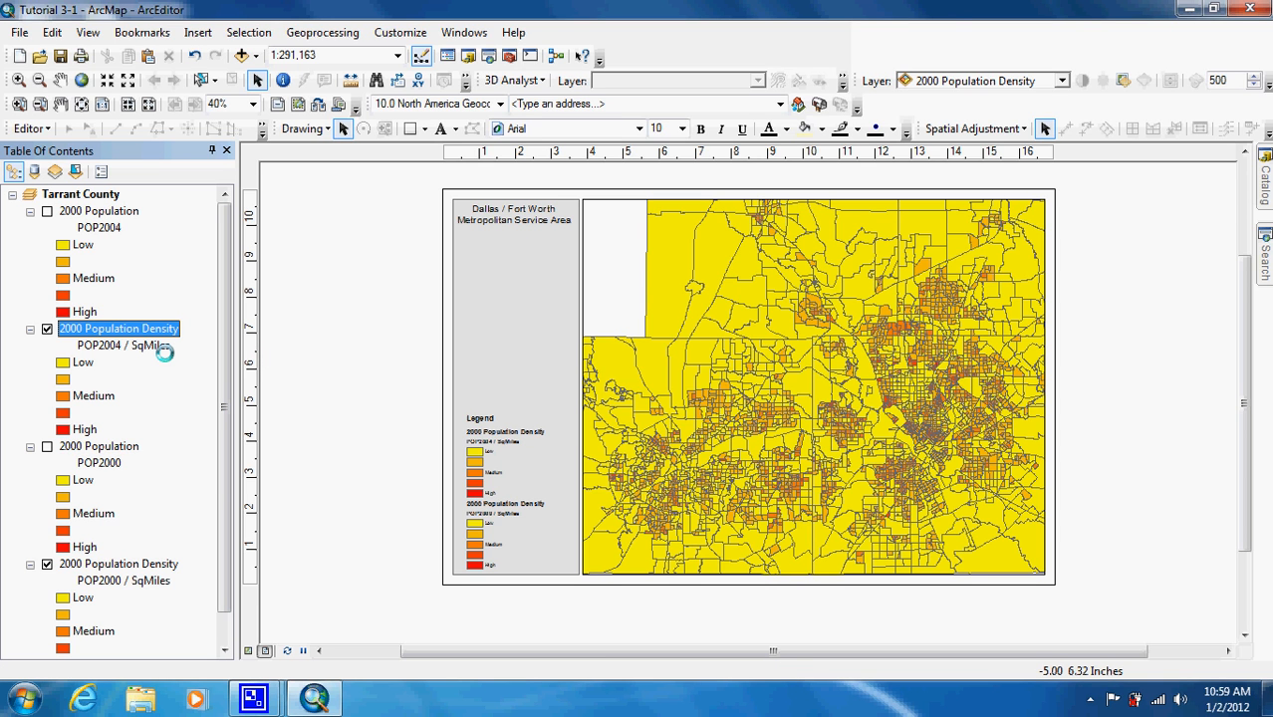
Step: Rename the uppermost layer, symbolized by POP2004, as 2004 Population
{"action": "left_click", "coordinate": [83, 211]}
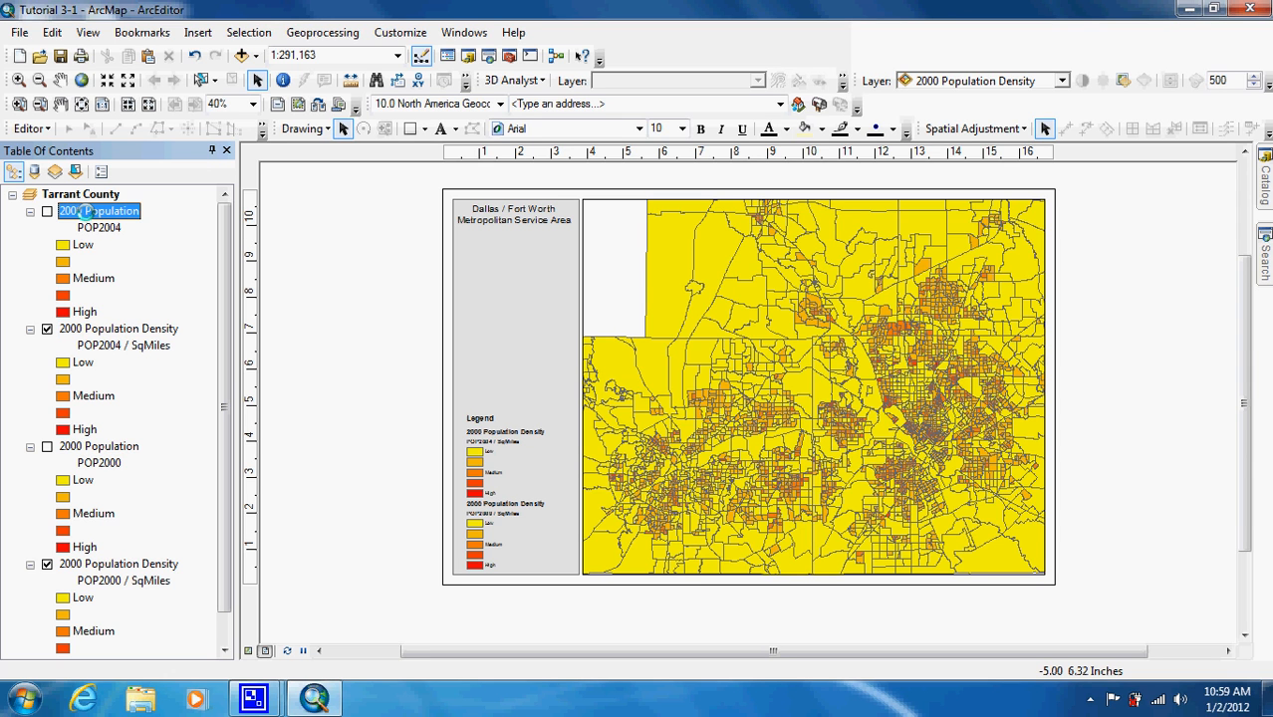
{"action": "left_click", "coordinate": [82, 210]}
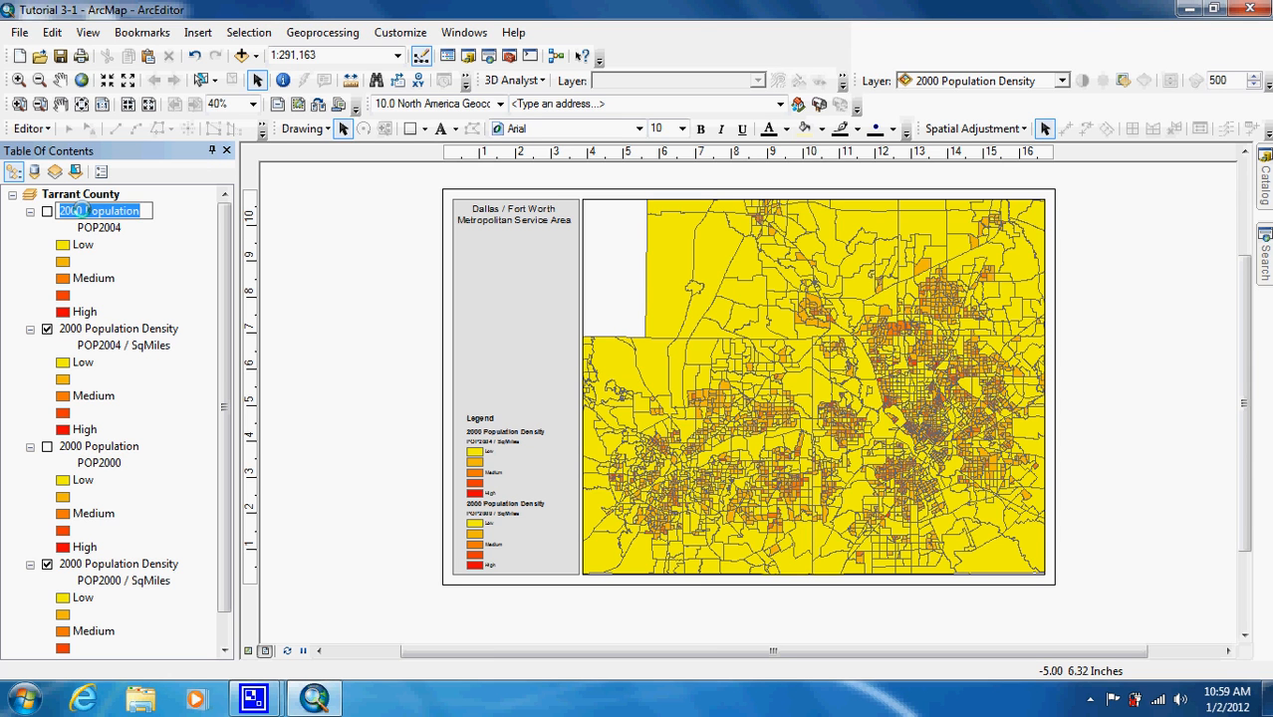
{"action": "left_click", "coordinate": [80, 210]}
{"action": "key", "text": "BackSpace"}
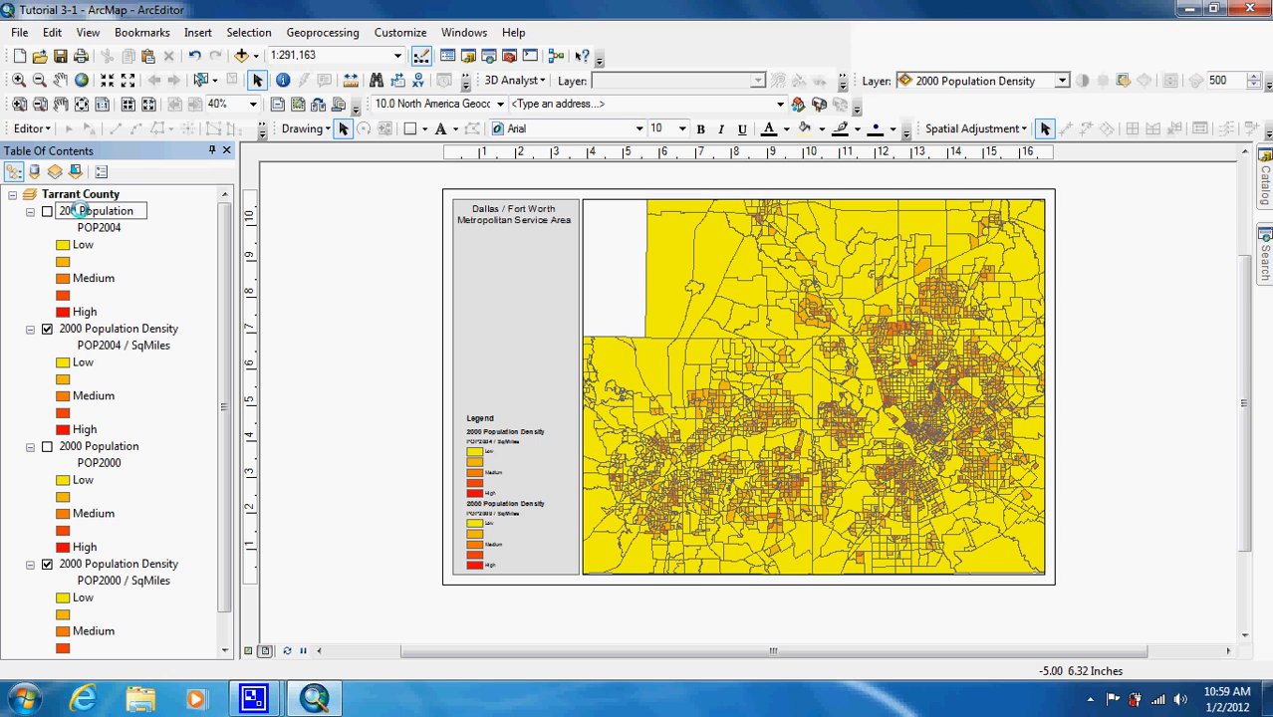
{"action": "type", "text": "4"}
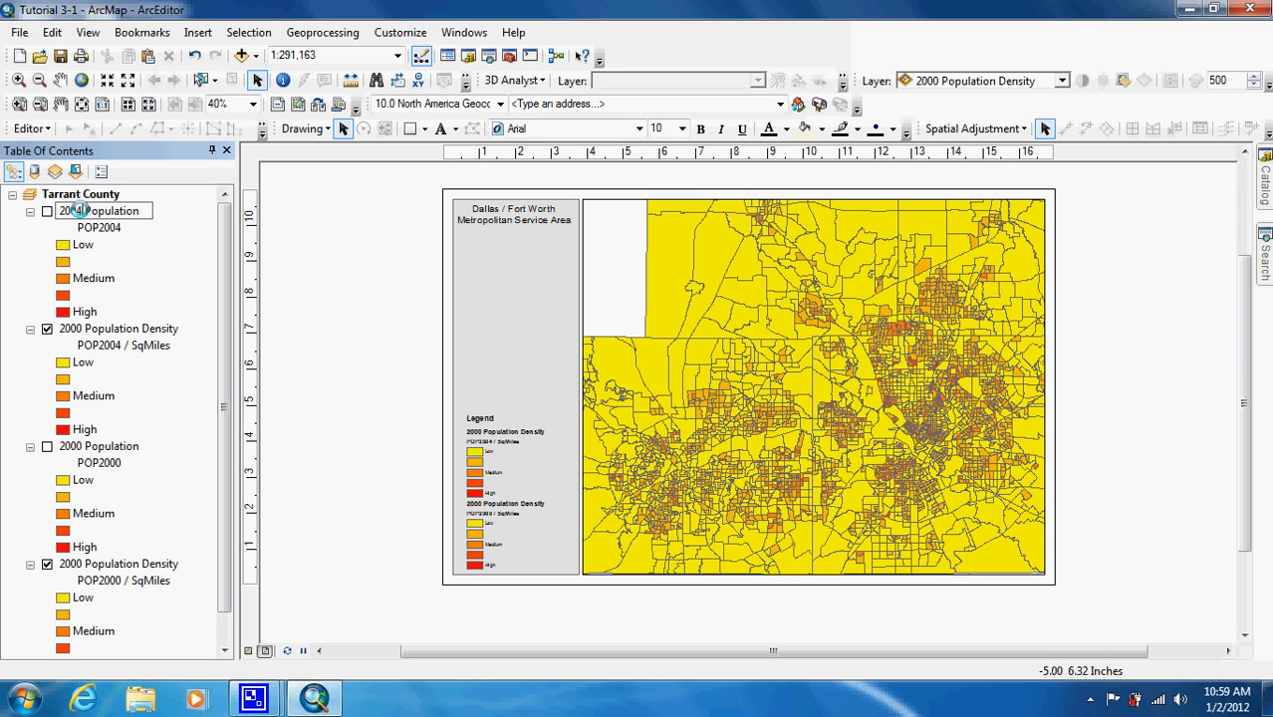
{"action": "key", "text": "Return"}
Step: Rename the density layer symbolized by POP2004 / SqMiles as 2004 Population Density
{"action": "left_click", "coordinate": [82, 329]}
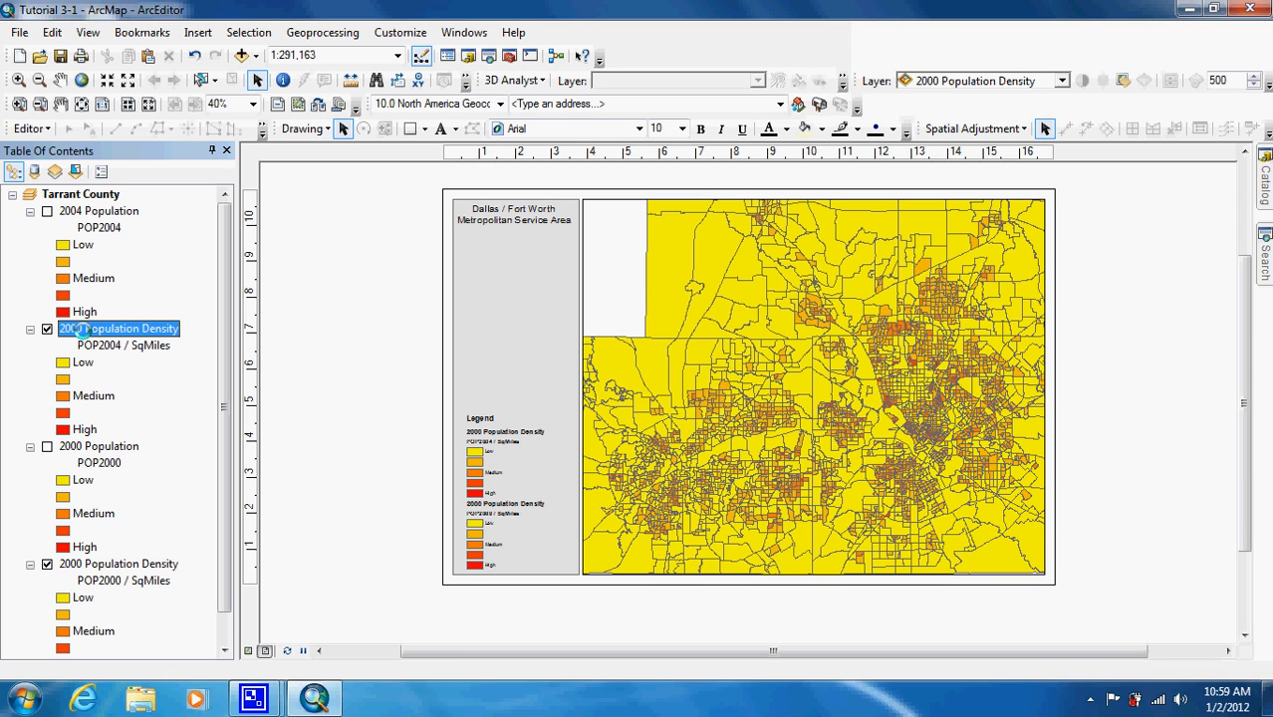
{"action": "left_click", "coordinate": [82, 328]}
{"action": "left_click", "coordinate": [82, 330]}
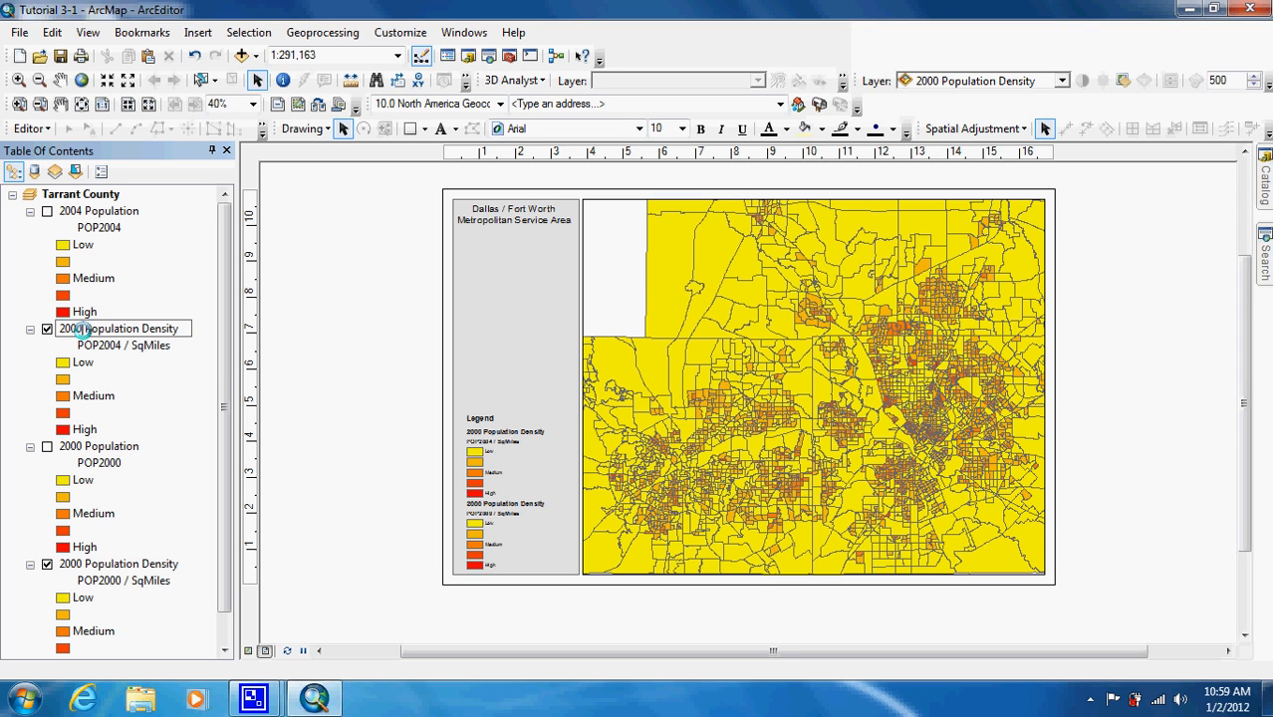
{"action": "key", "text": "BackSpace"}
{"action": "type", "text": "4"}
{"action": "key", "text": "Return"}
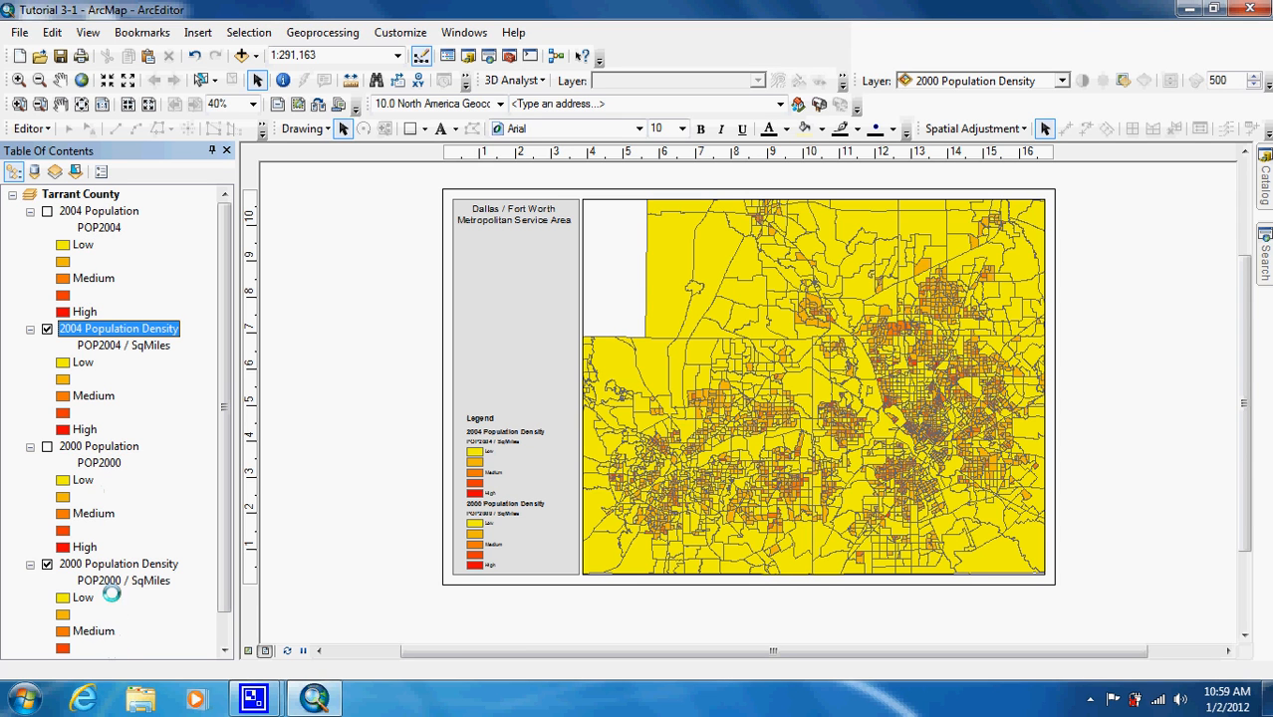
Step: Import the complete symbology definition of the 2004 Population layer into the 2000 Population layer, matching the value field to POP2000
{"action": "double_click", "coordinate": [98, 446]}
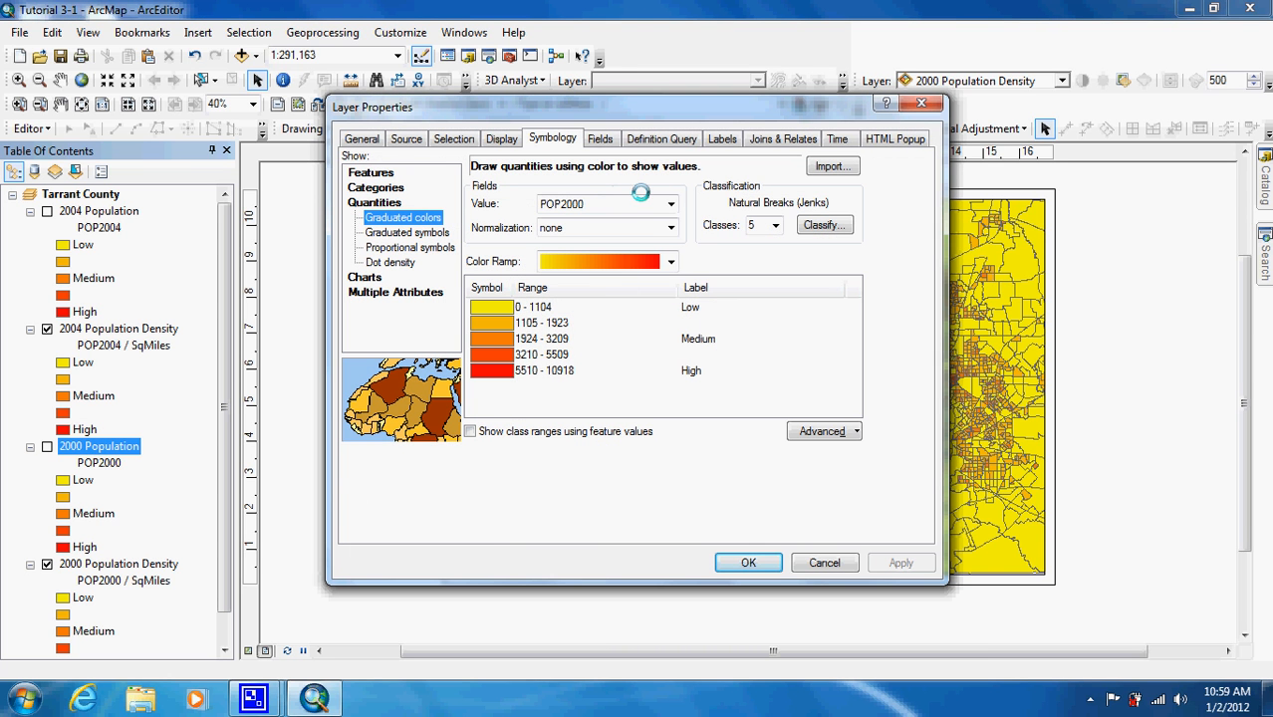
{"action": "left_click", "coordinate": [834, 166]}
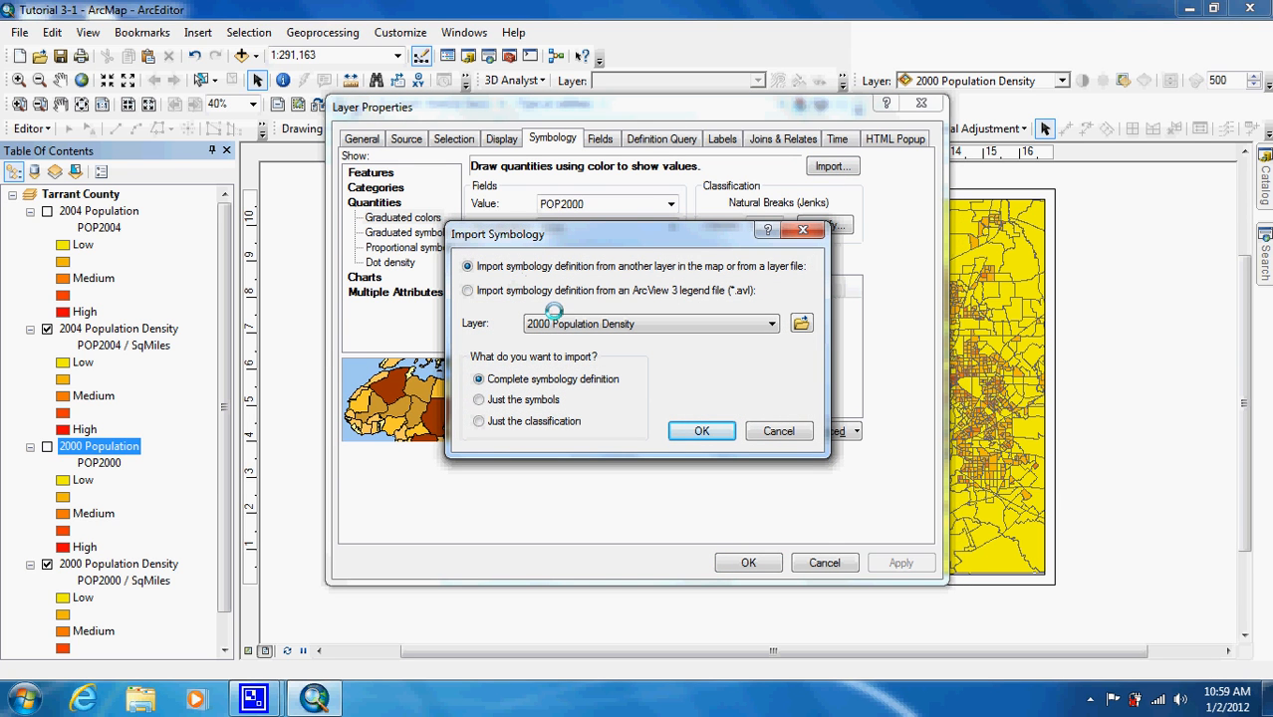
{"action": "left_click", "coordinate": [659, 325]}
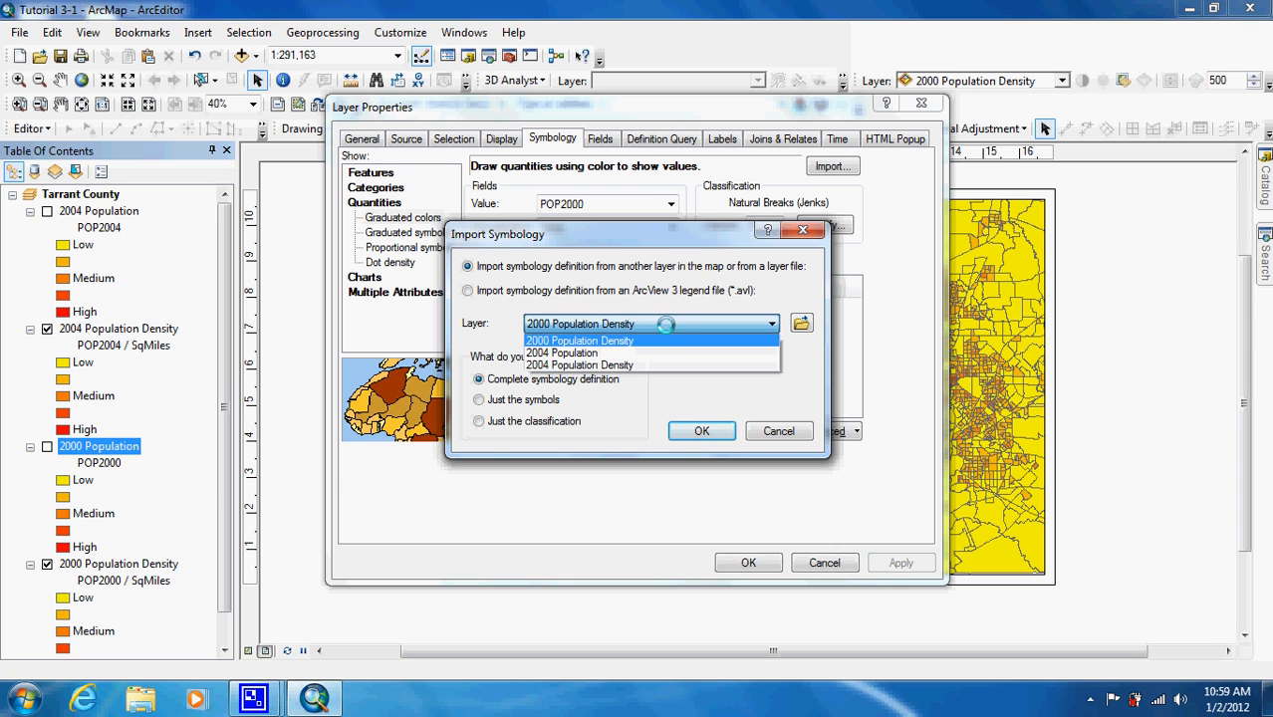
{"action": "left_click", "coordinate": [659, 351]}
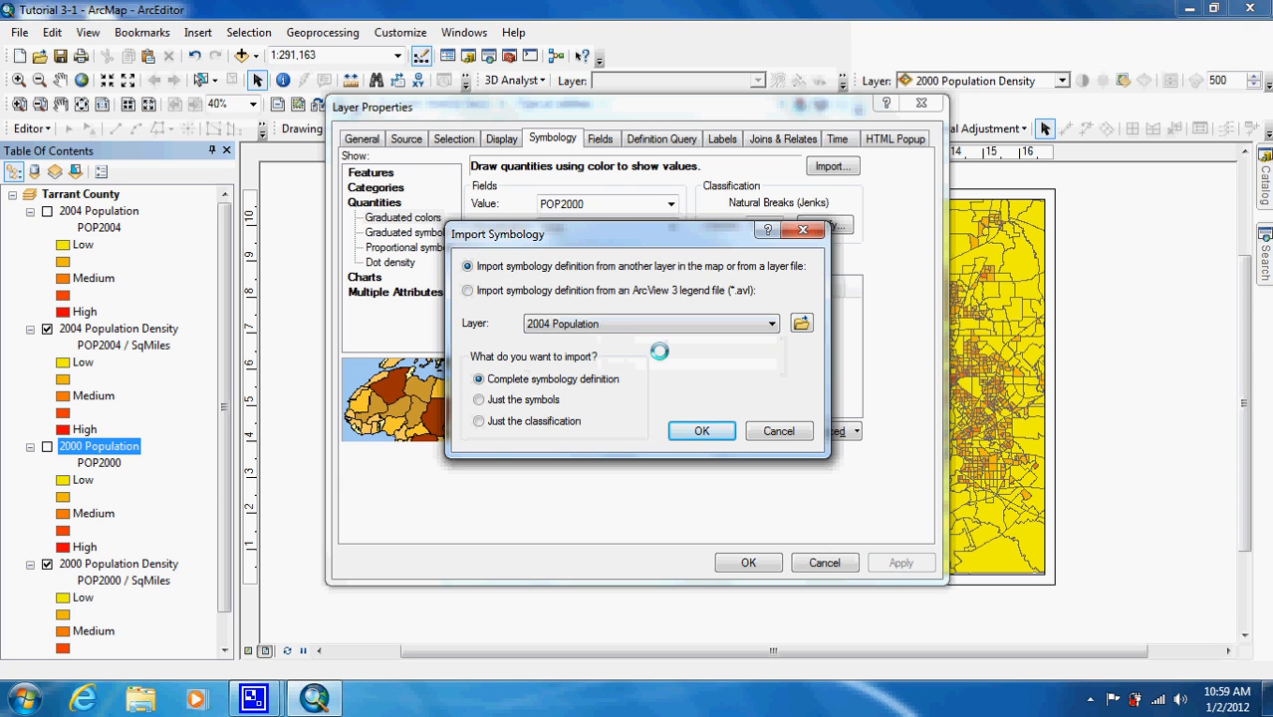
{"action": "left_click", "coordinate": [689, 428]}
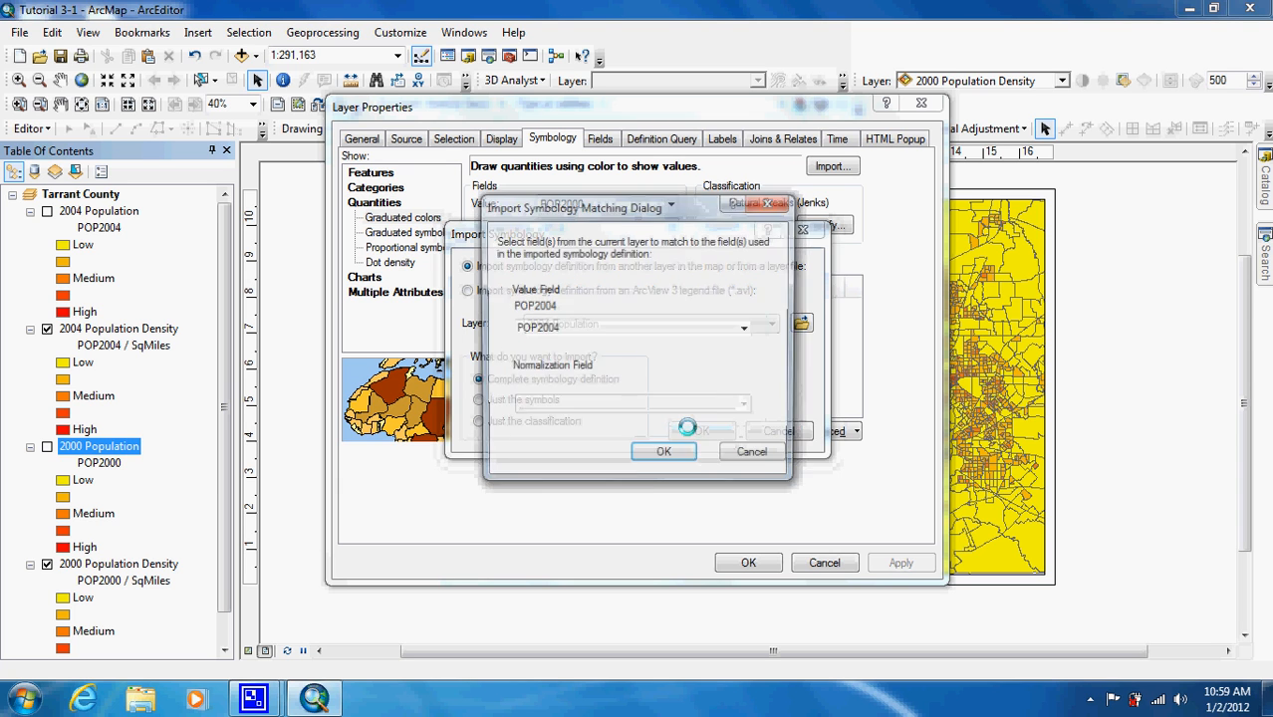
{"action": "left_click", "coordinate": [745, 329]}
{"action": "left_click", "coordinate": [746, 347]}
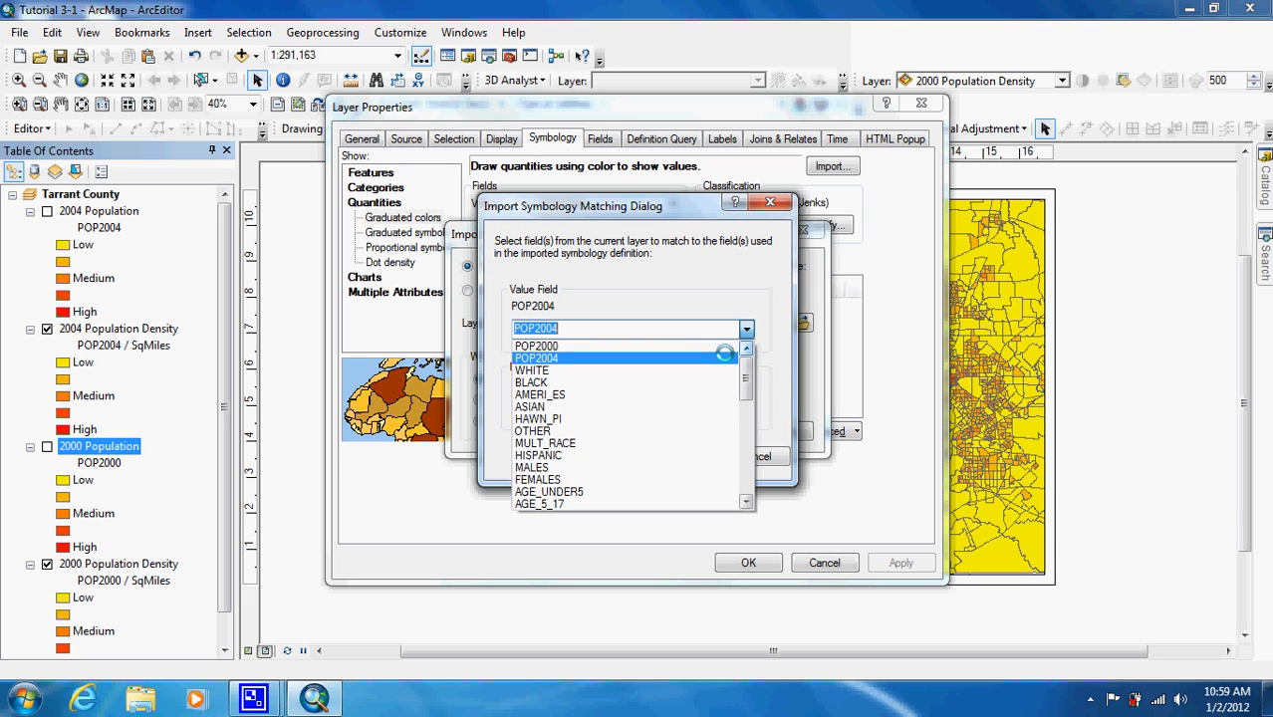
{"action": "left_click", "coordinate": [717, 347]}
{"action": "left_click", "coordinate": [664, 456]}
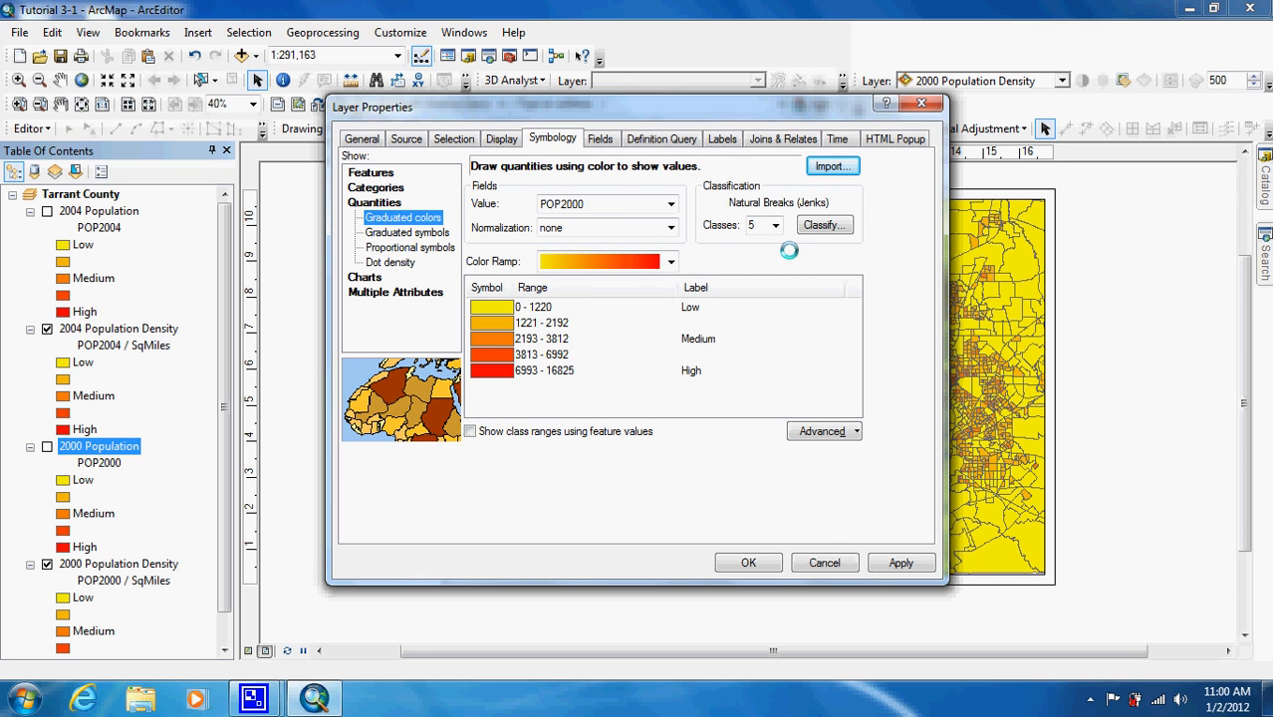
Step: Review and accept the imported five-class break values for the 2000 Population layer and apply its symbology
{"action": "left_click", "coordinate": [822, 225]}
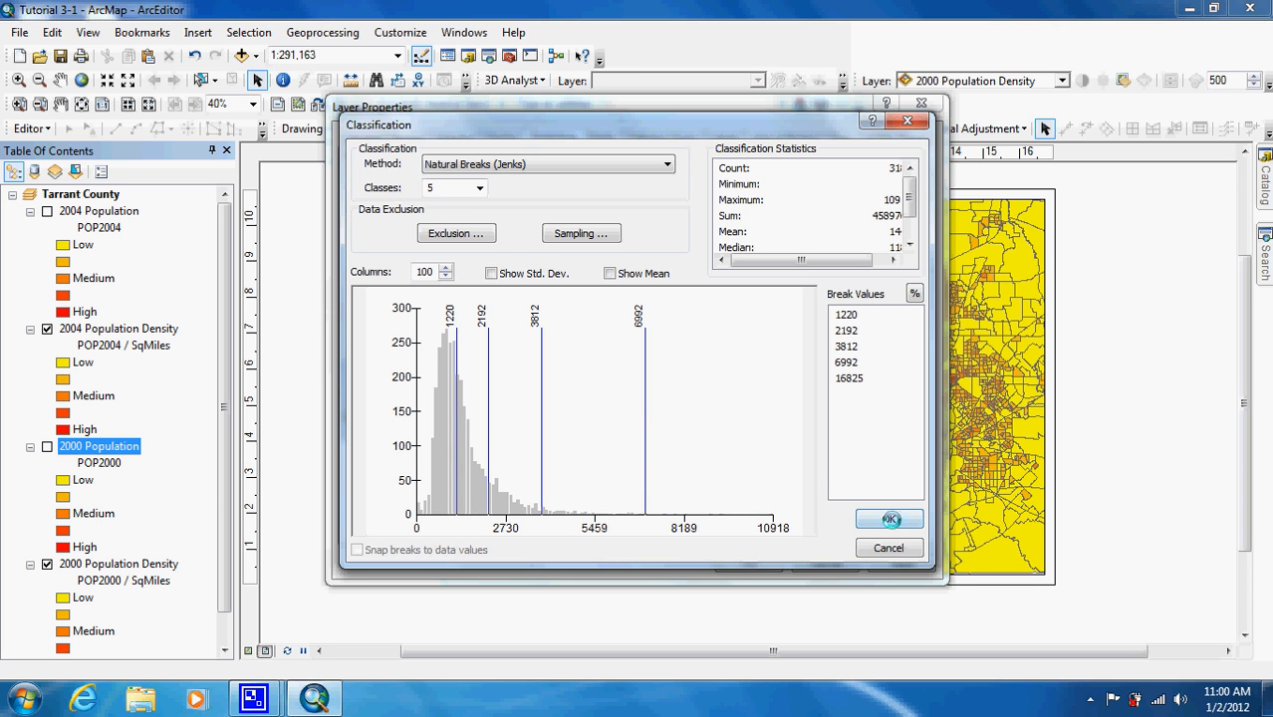
{"action": "left_click", "coordinate": [890, 520]}
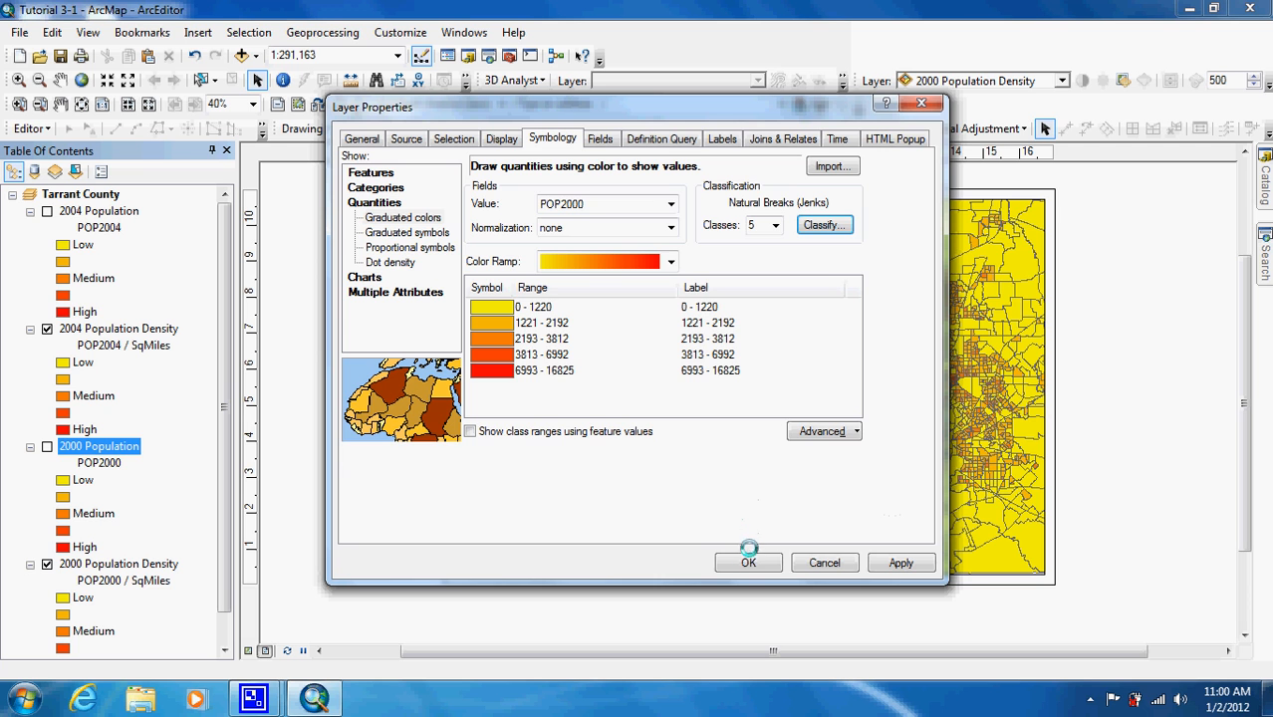
{"action": "left_click", "coordinate": [744, 562]}
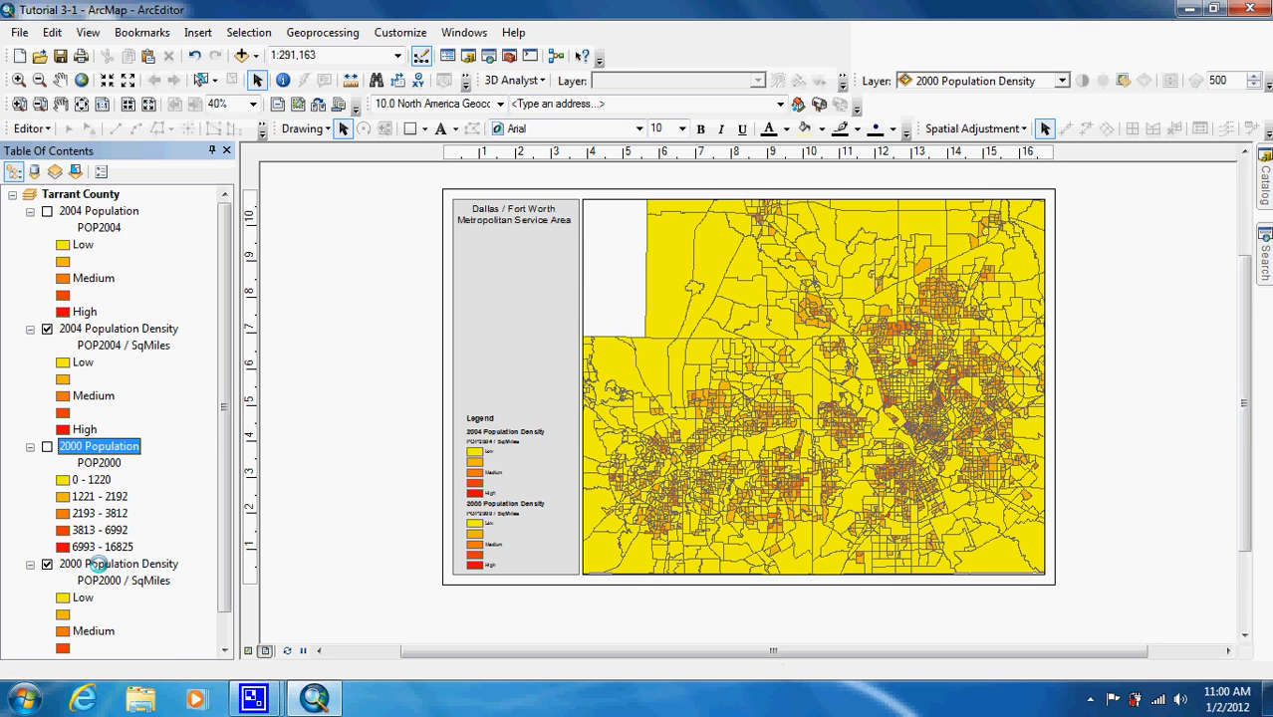
Step: Turn off the 2004 Population Density layer and the 2000 Population layer
{"action": "left_click", "coordinate": [48, 332]}
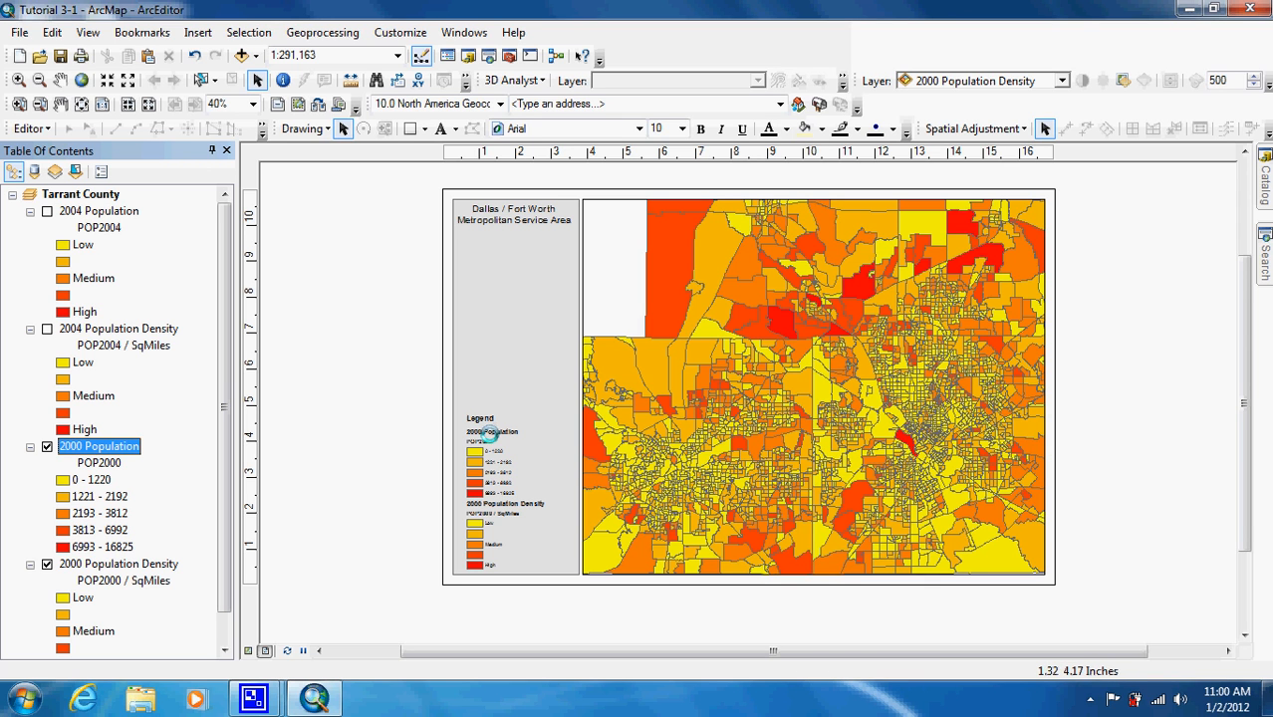
{"action": "left_click", "coordinate": [46, 446]}
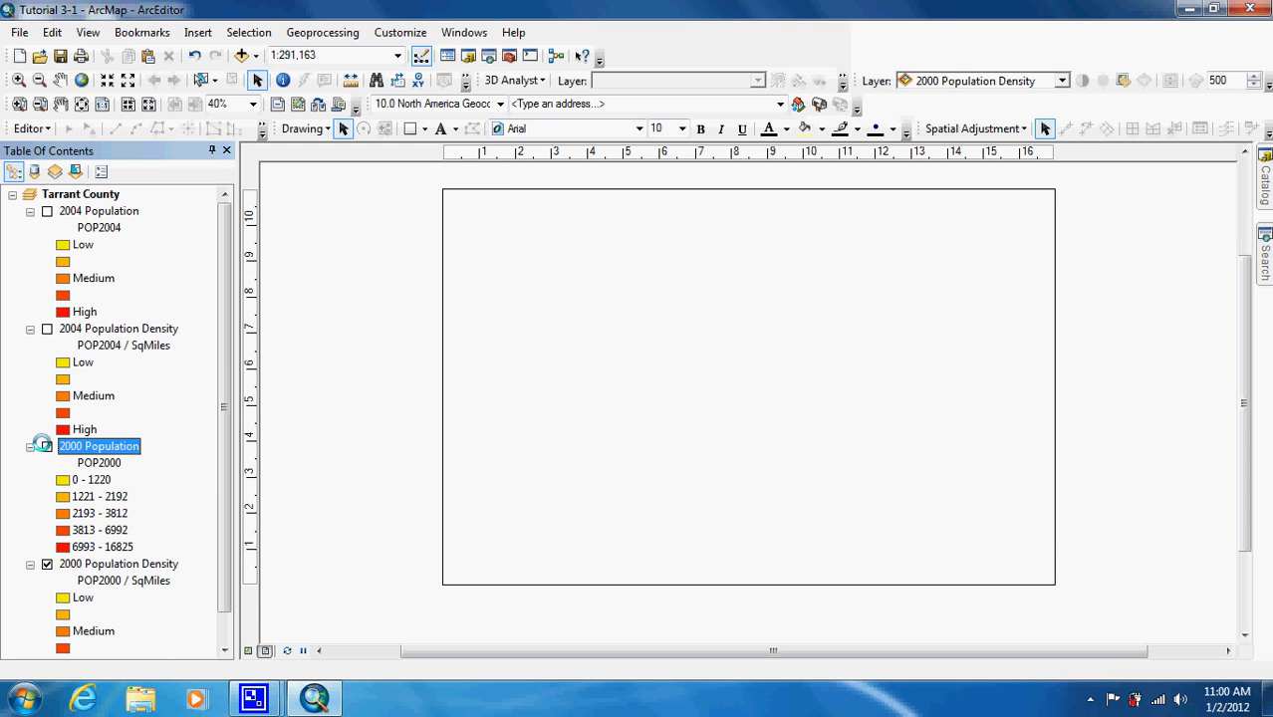
Step: Import the 2004 Population Density layer's complete symbology into the 2000 Population Density layer, matching the value field to POP2000 with SqMiles as normalization
{"action": "double_click", "coordinate": [86, 564]}
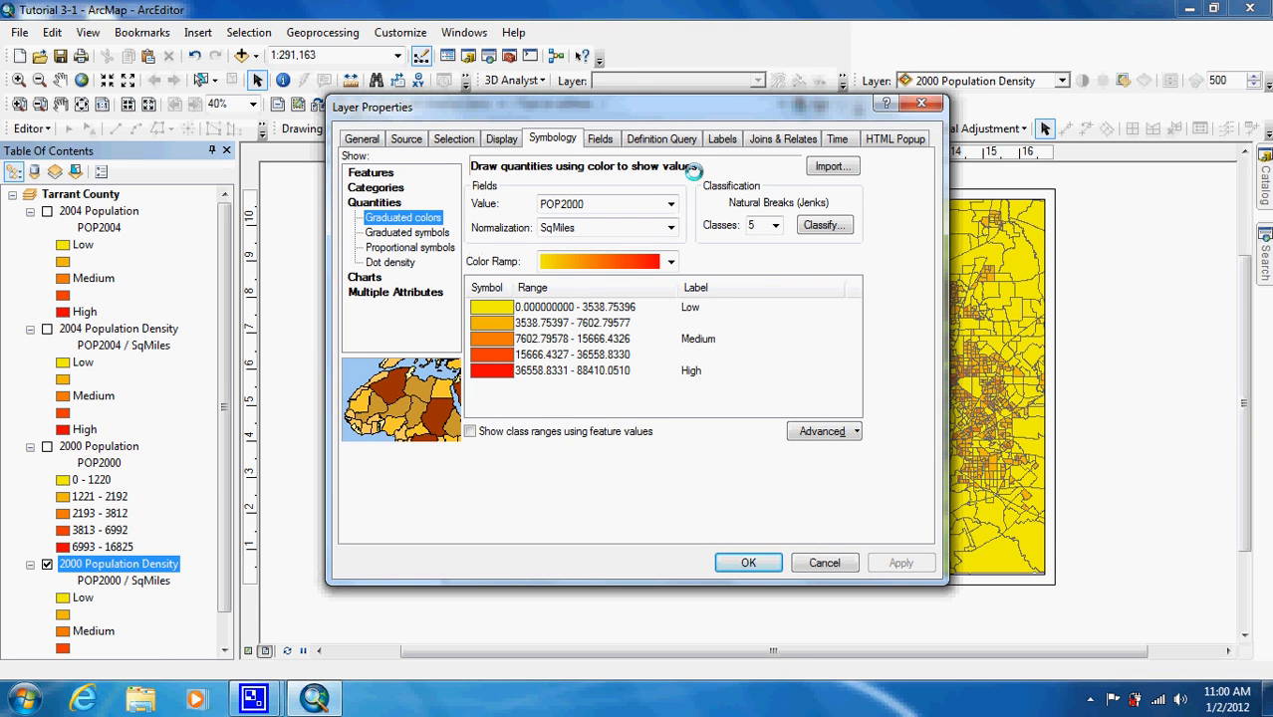
{"action": "left_click", "coordinate": [832, 166]}
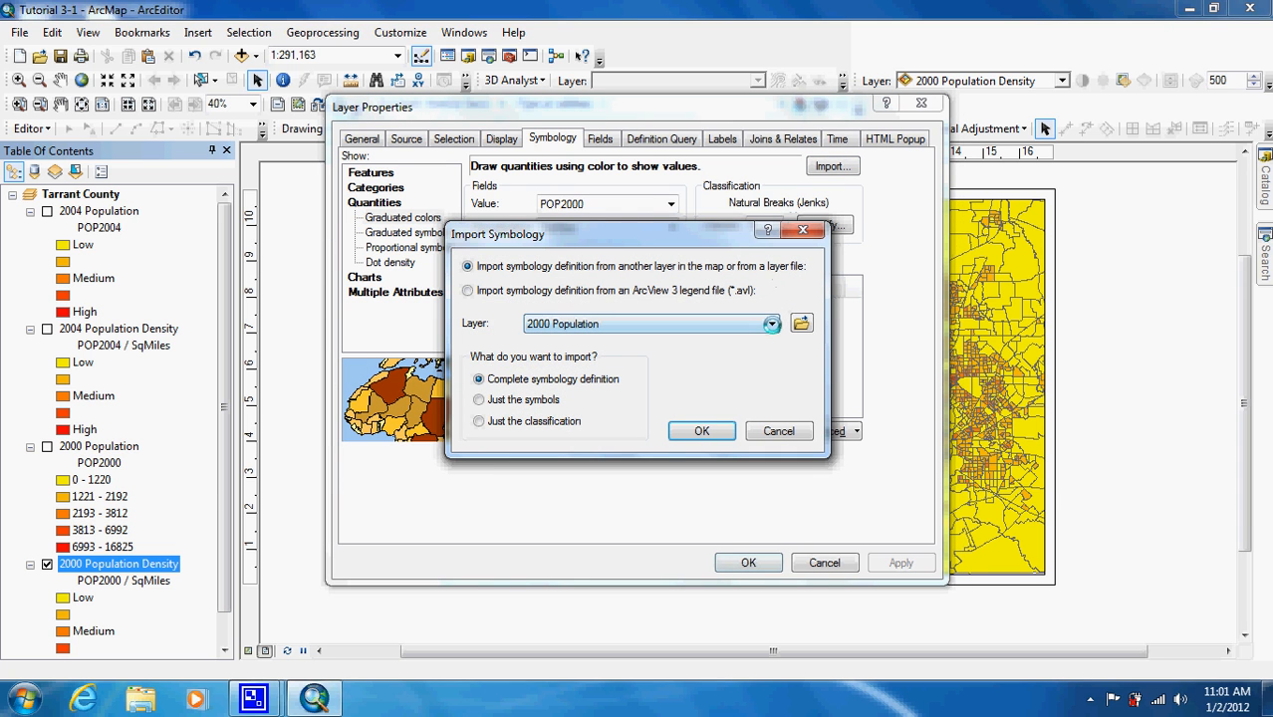
{"action": "left_click", "coordinate": [771, 323]}
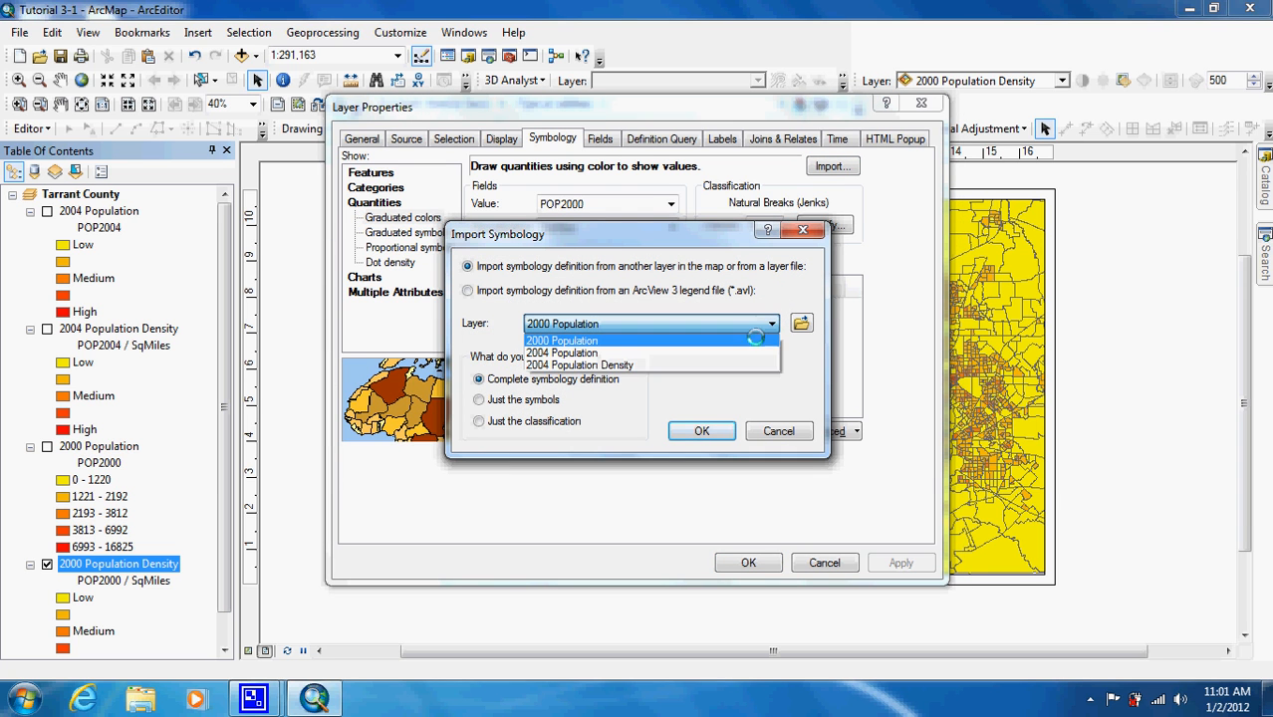
{"action": "left_click", "coordinate": [725, 366]}
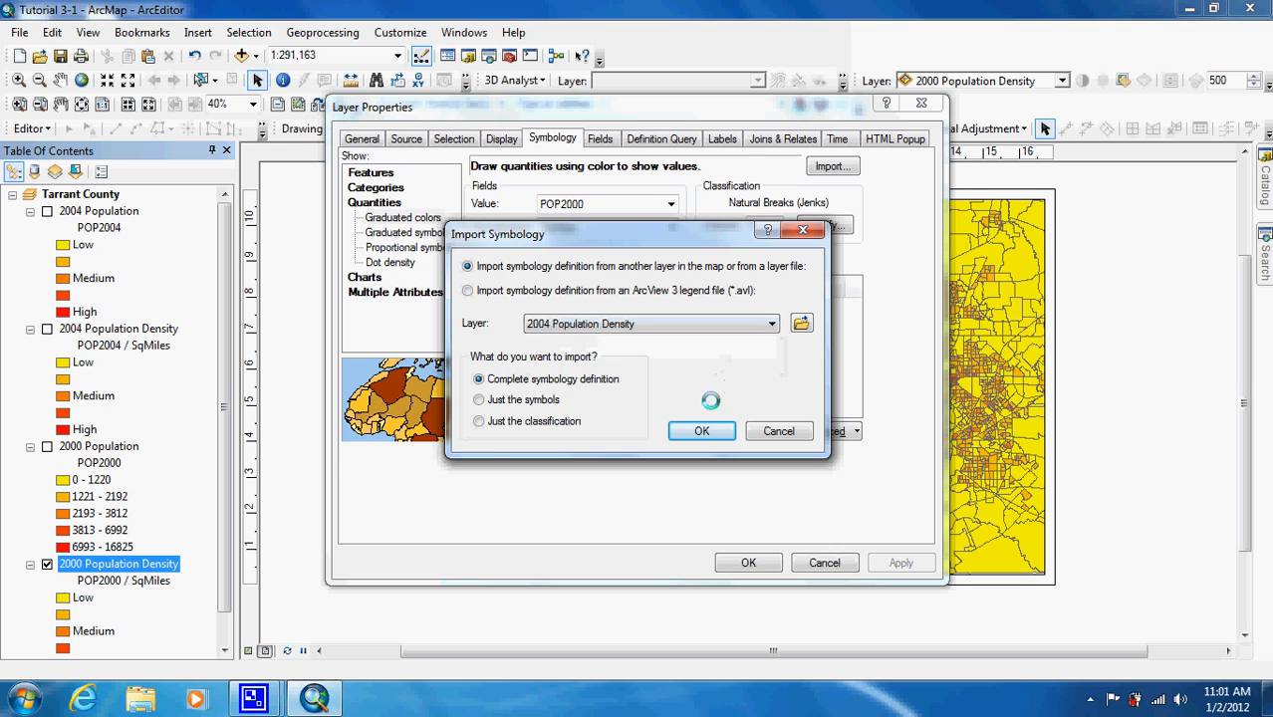
{"action": "left_click", "coordinate": [702, 429]}
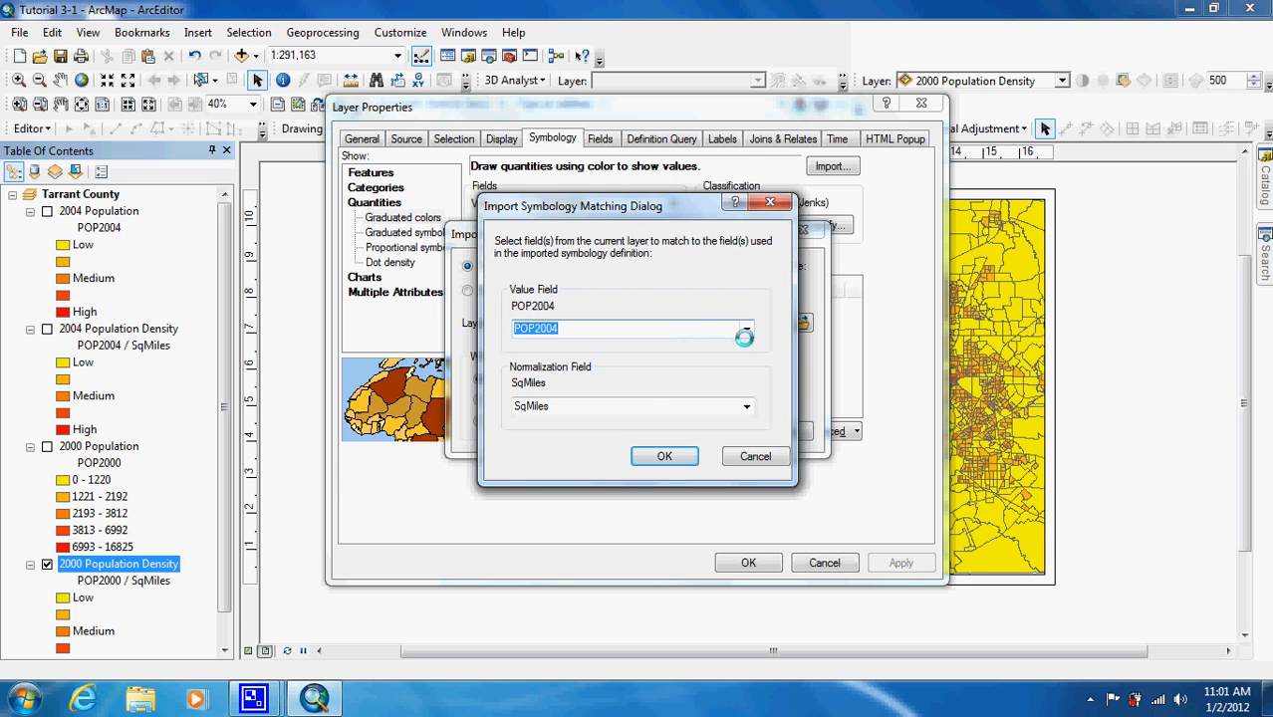
{"action": "left_click", "coordinate": [746, 329]}
{"action": "left_click", "coordinate": [748, 348]}
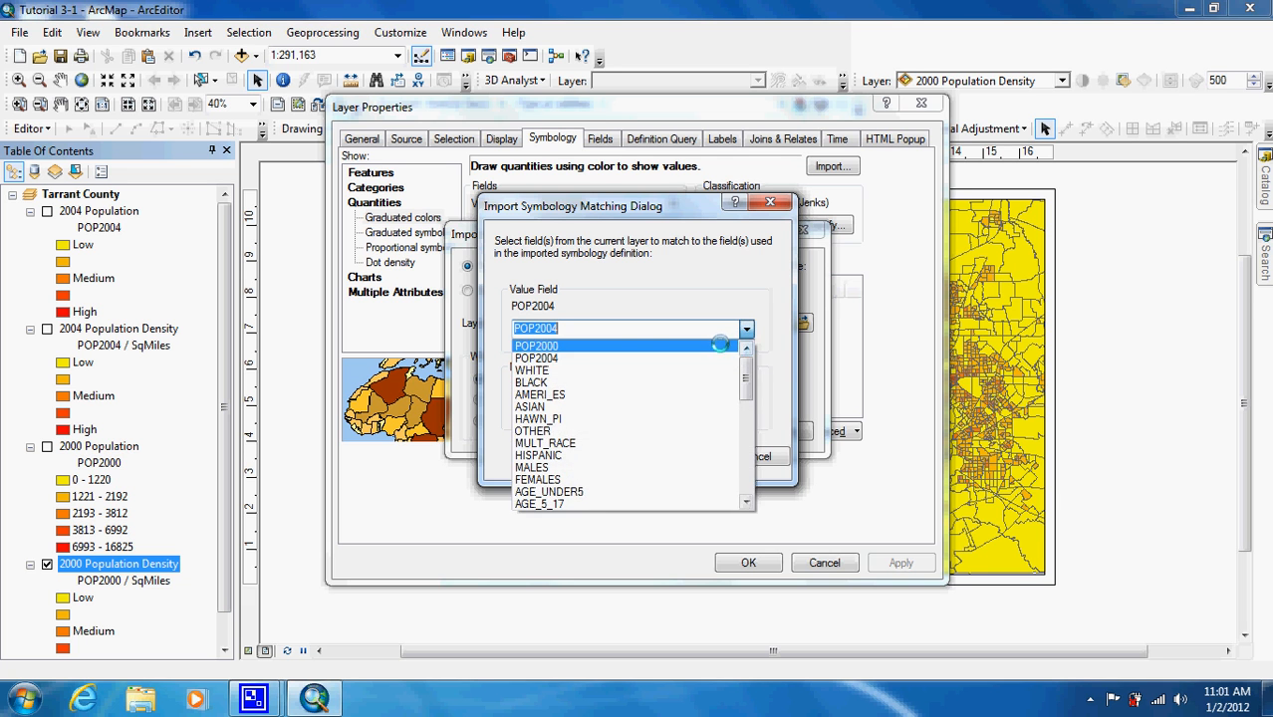
{"action": "left_click", "coordinate": [721, 344]}
{"action": "left_click", "coordinate": [666, 457]}
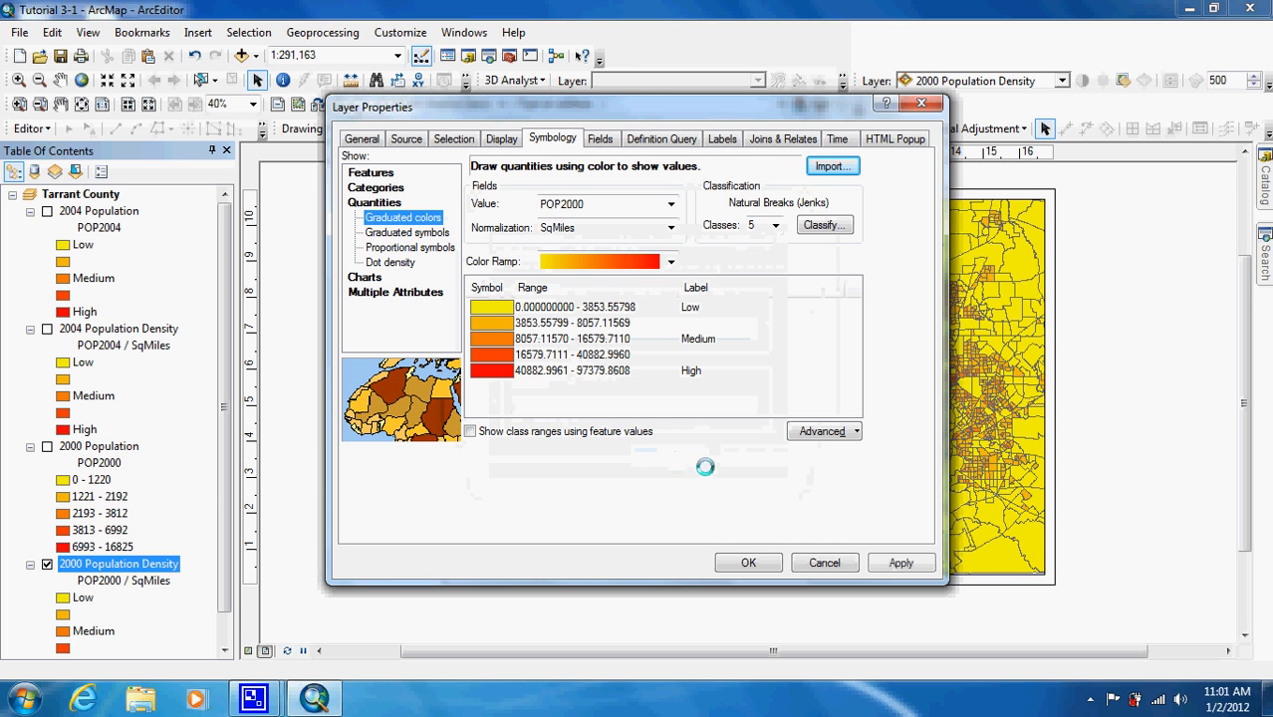
Step: Review and accept the imported break values for the 2000 Population Density layer and apply its symbology
{"action": "left_click", "coordinate": [824, 224]}
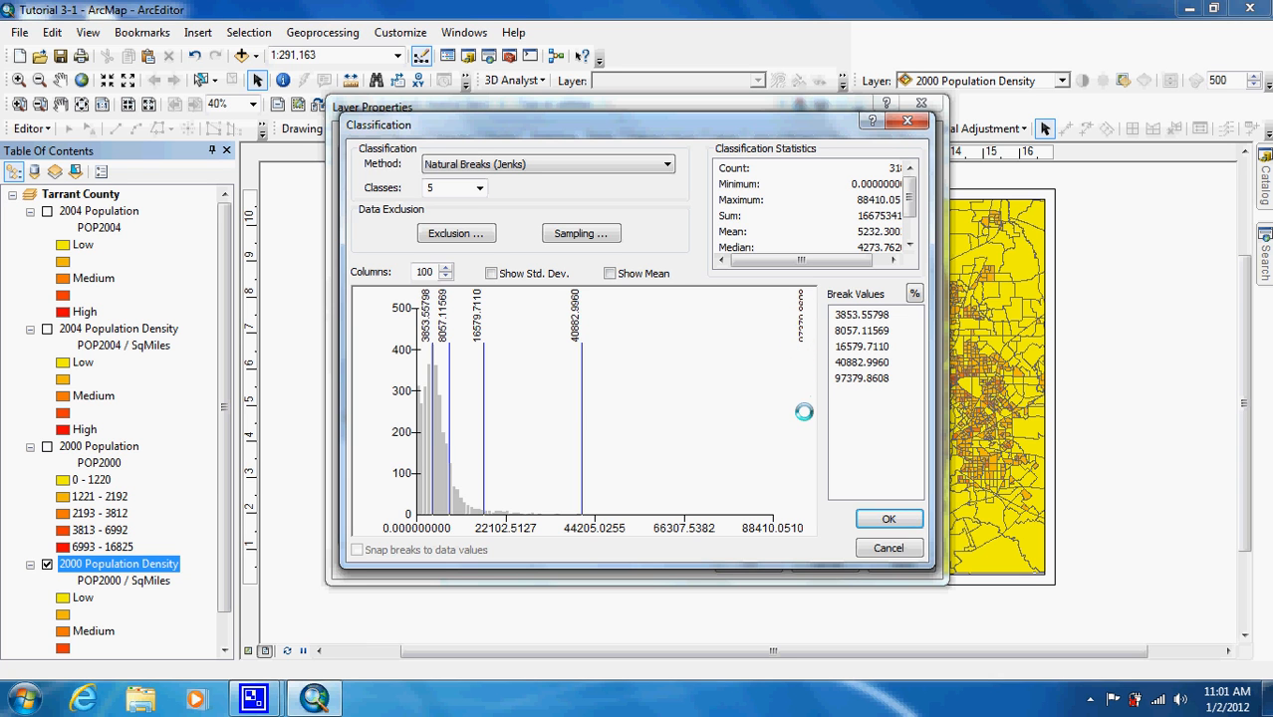
{"action": "left_click", "coordinate": [888, 520]}
{"action": "left_click", "coordinate": [746, 562]}
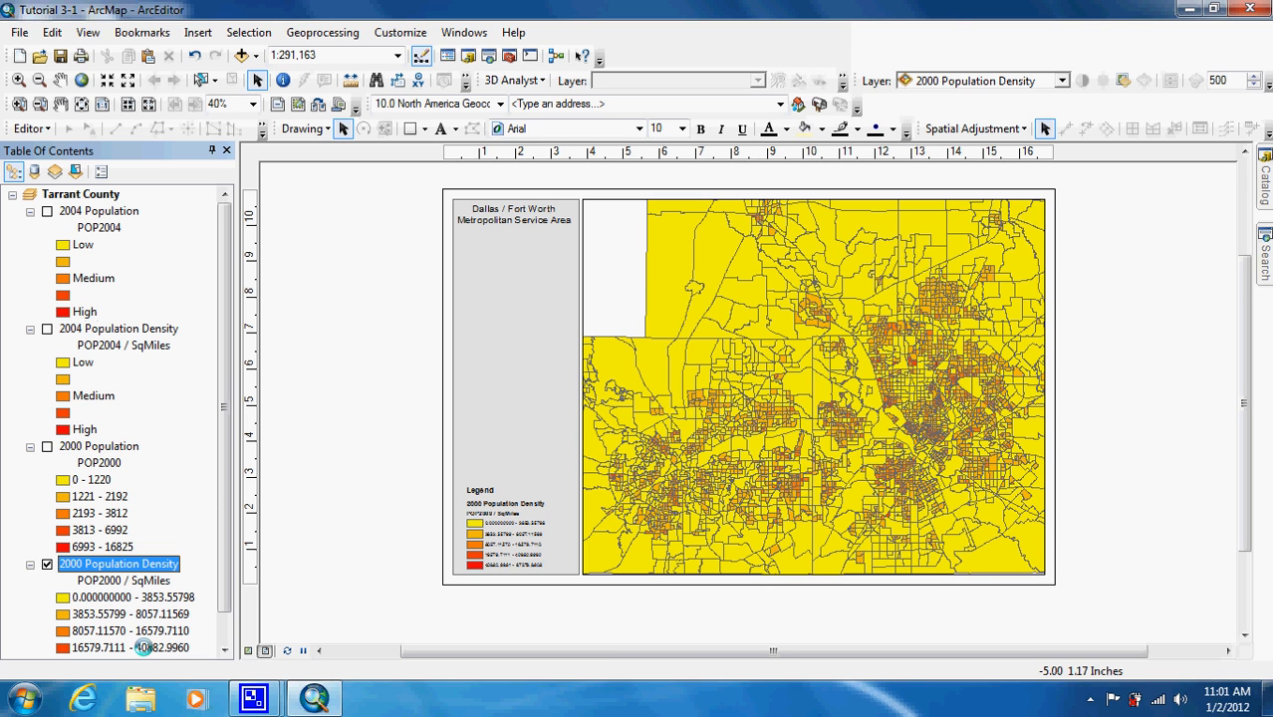
Step: Label the 2000 Population classes Low, Medium and High for first, third and fifth, clear the other two labels, and apply
{"action": "double_click", "coordinate": [97, 447]}
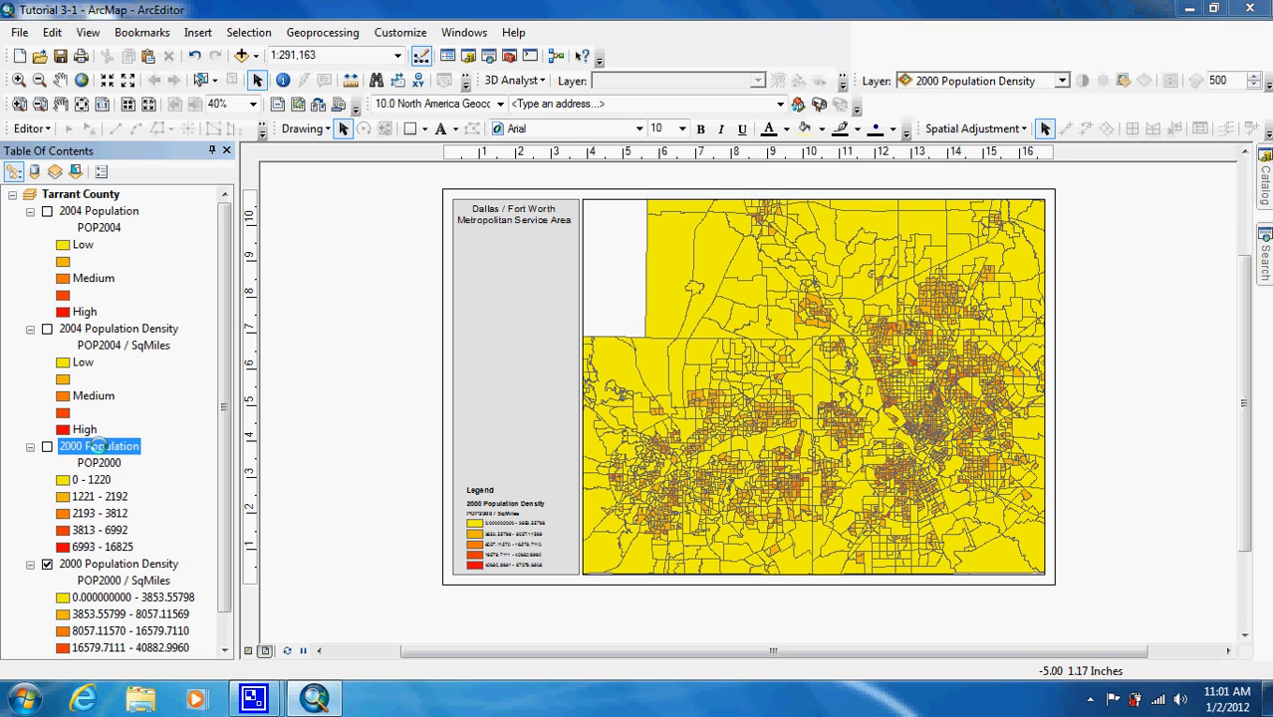
{"action": "left_click", "coordinate": [721, 306]}
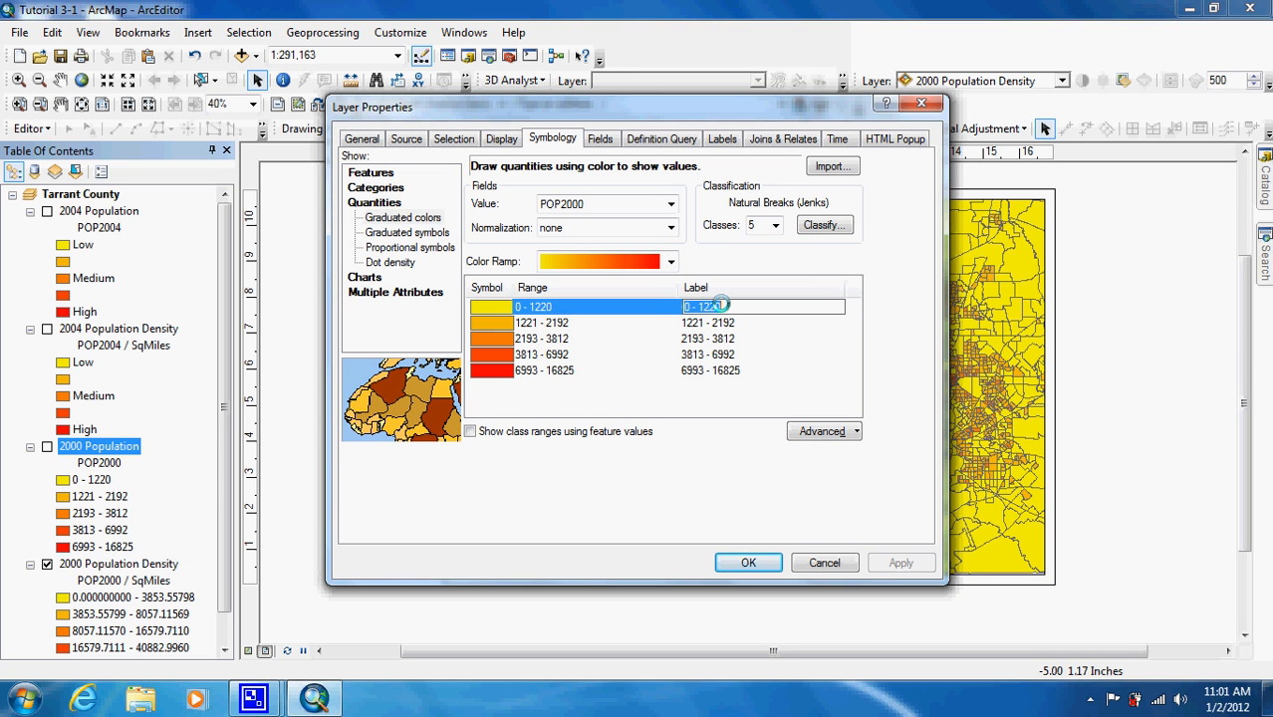
{"action": "type", "text": "Low"}
{"action": "key", "text": "Return"}
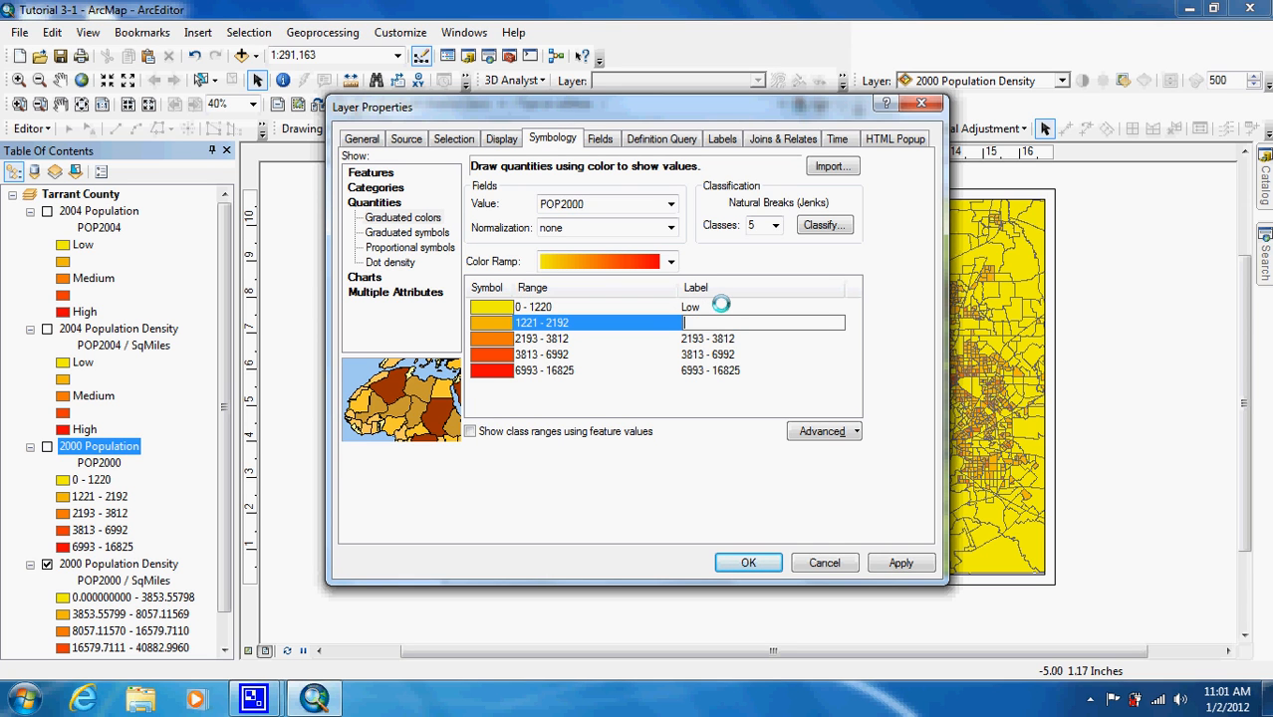
{"action": "key", "text": "Return"}
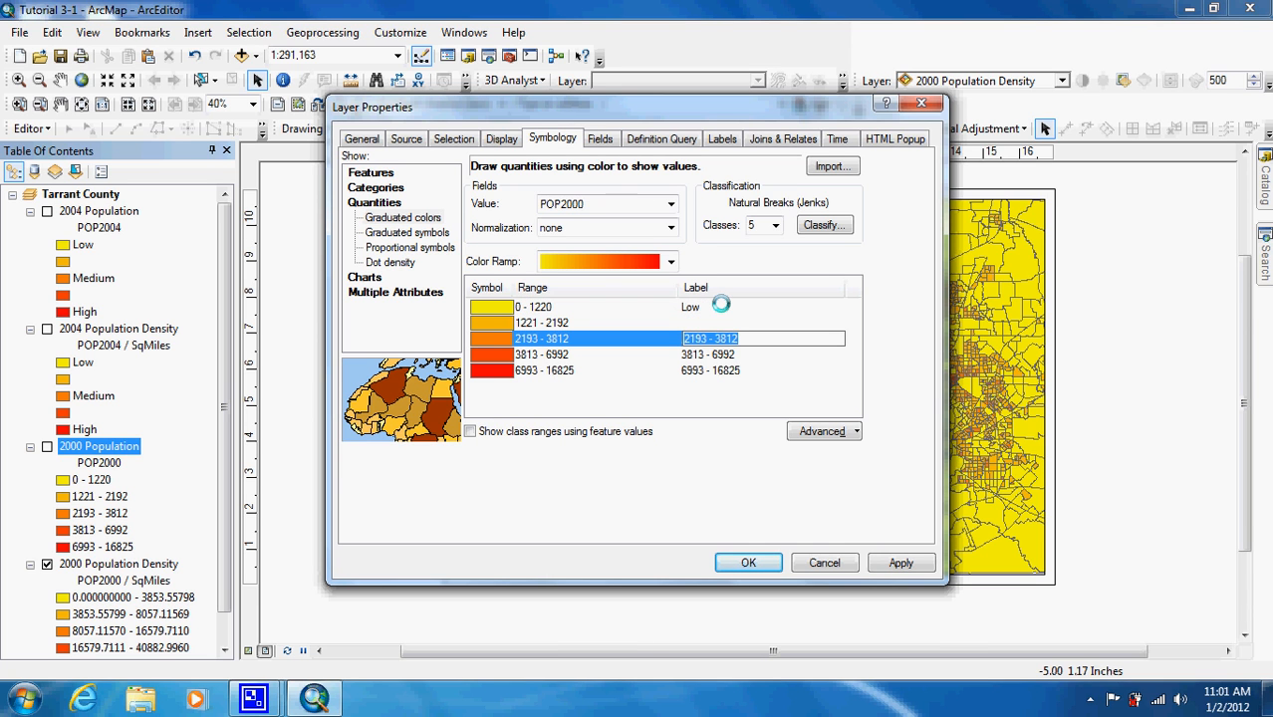
{"action": "type", "text": "Medium"}
{"action": "key", "text": "Return"}
{"action": "key", "text": "BackSpace"}
{"action": "key", "text": "Return"}
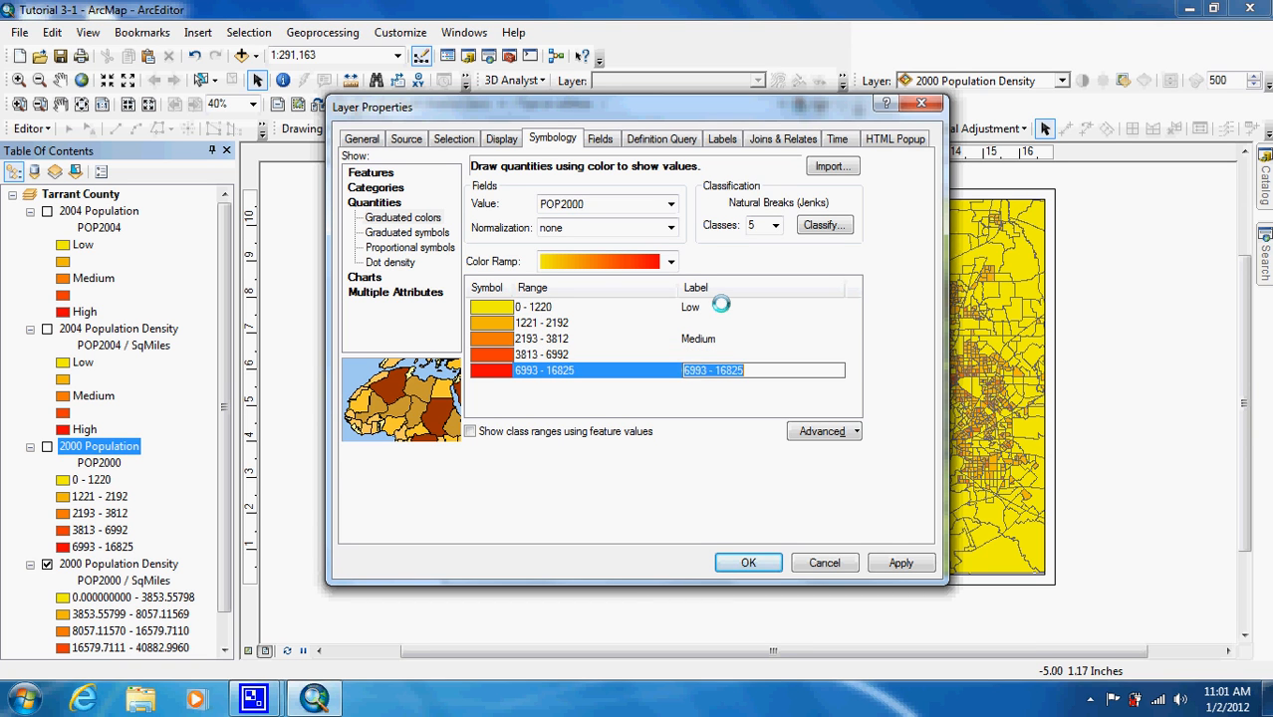
{"action": "type", "text": "High"}
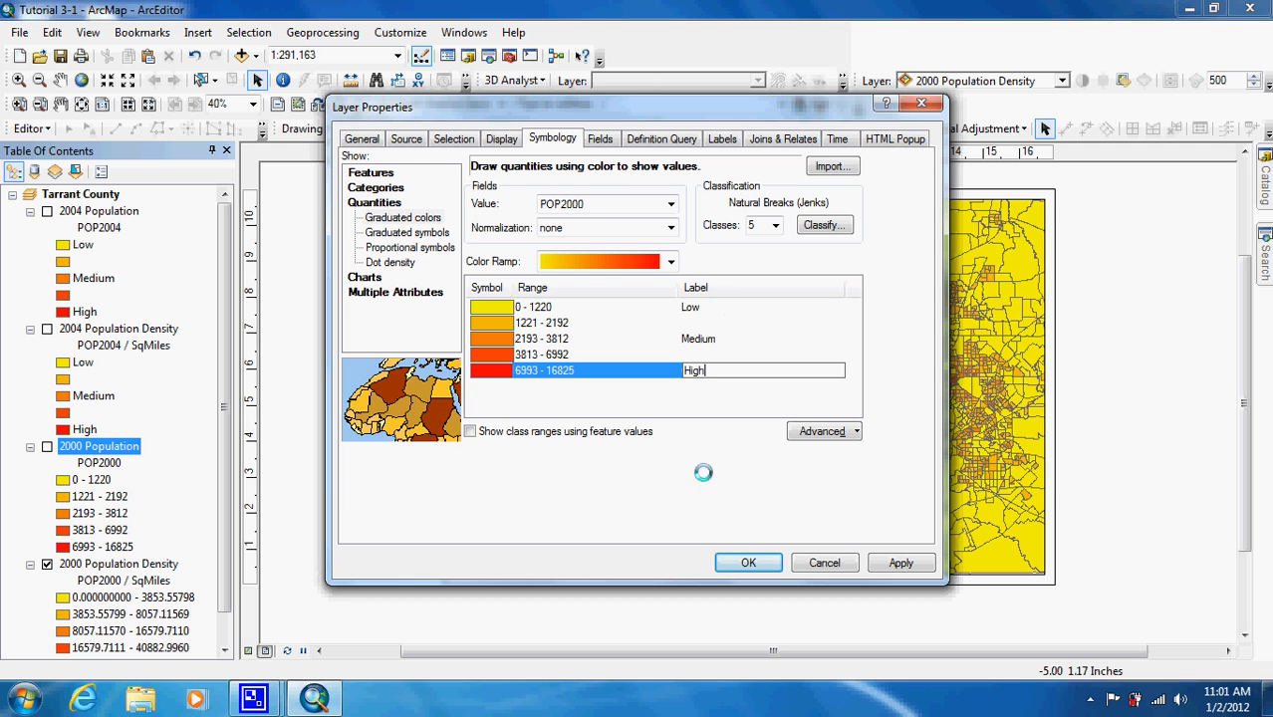
{"action": "left_click", "coordinate": [739, 563]}
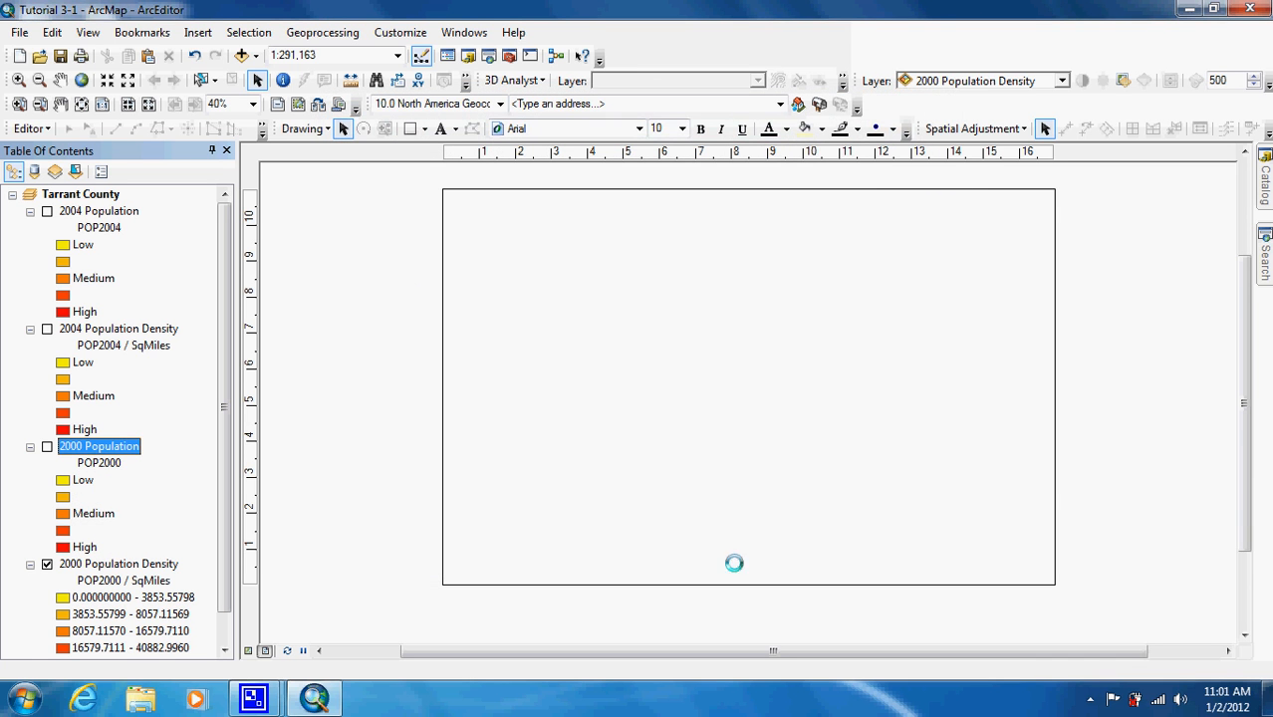
Step: Label the 2000 Population Density classes Low, Medium and High for first, third and fifth, clear the other two labels, and apply
{"action": "left_click", "coordinate": [117, 564], "text": "ctrl"}
{"action": "double_click", "coordinate": [118, 564]}
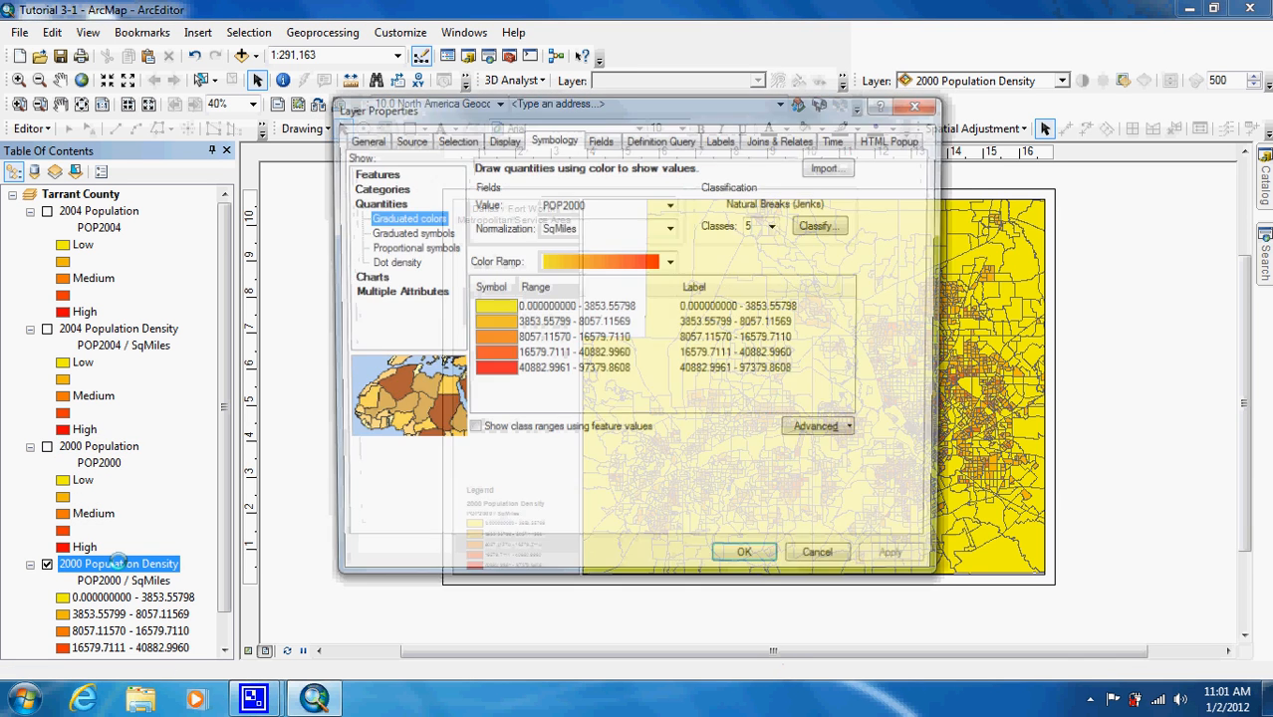
{"action": "left_click", "coordinate": [785, 307]}
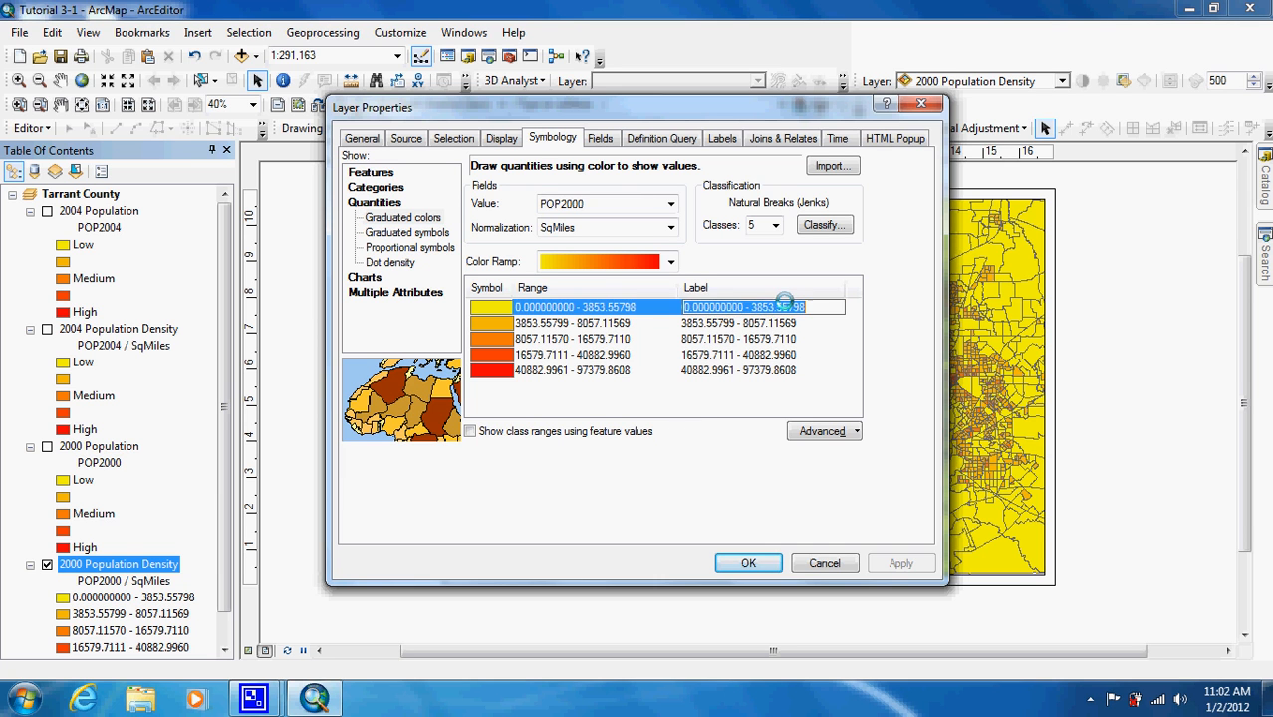
{"action": "type", "text": "Low"}
{"action": "key", "text": "Down"}
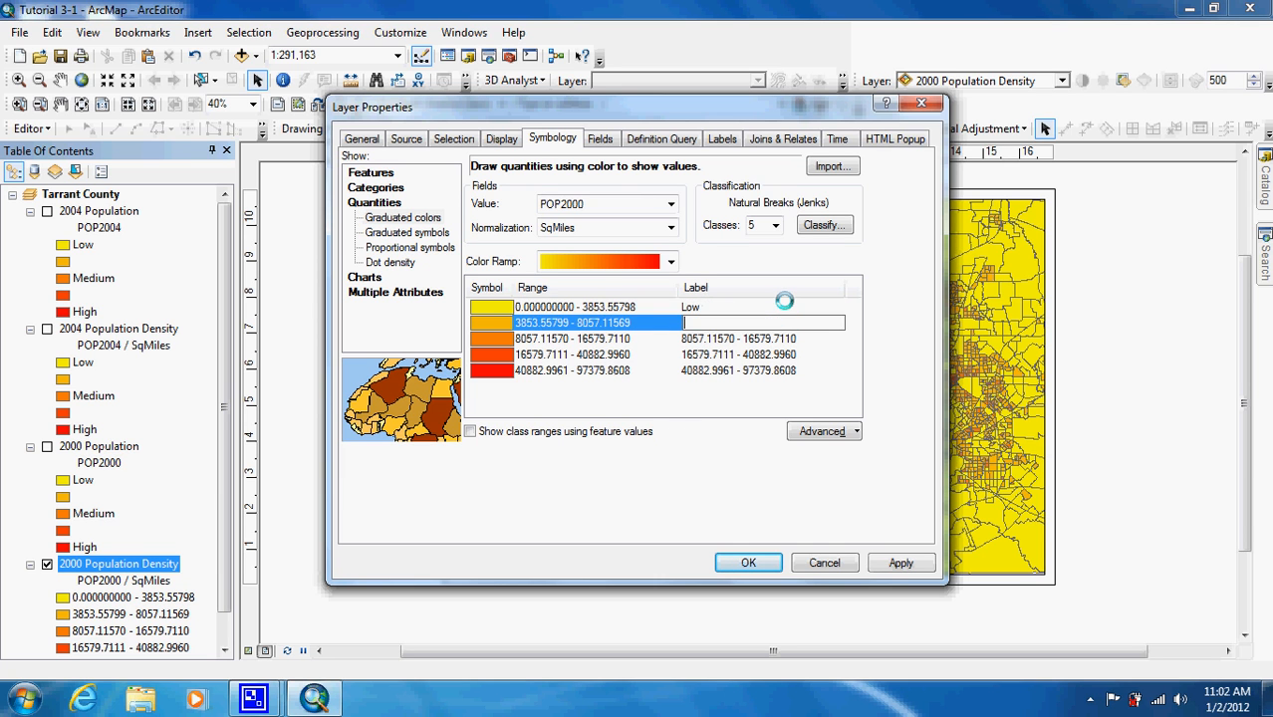
{"action": "key", "text": "Down"}
{"action": "type", "text": "Medium"}
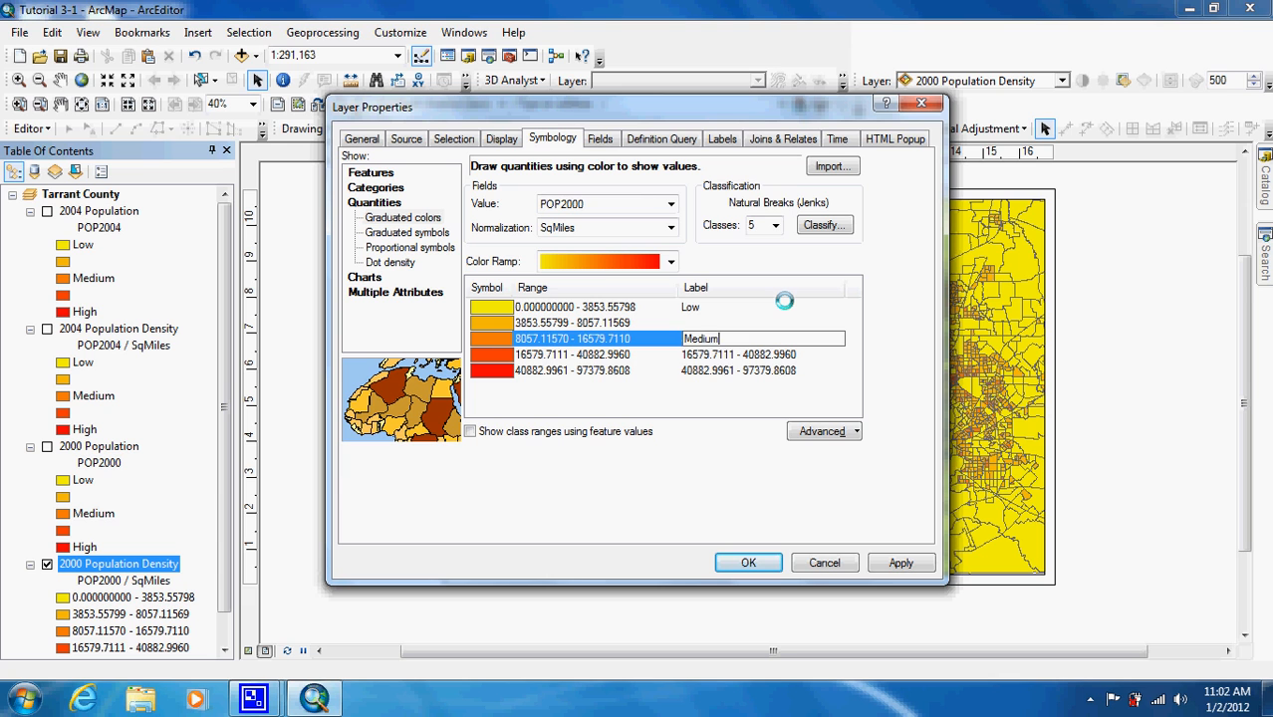
{"action": "key", "text": "Down"}
{"action": "key", "text": "BackSpace"}
{"action": "key", "text": "Down"}
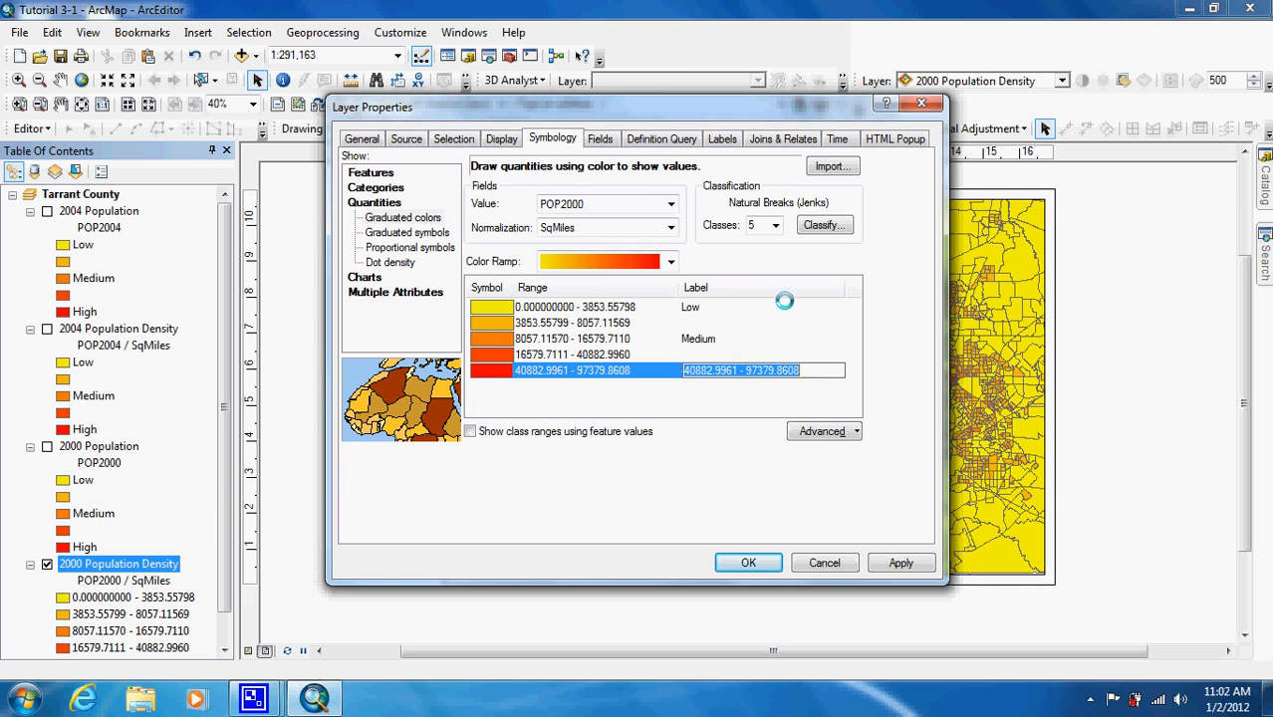
{"action": "type", "text": "High"}
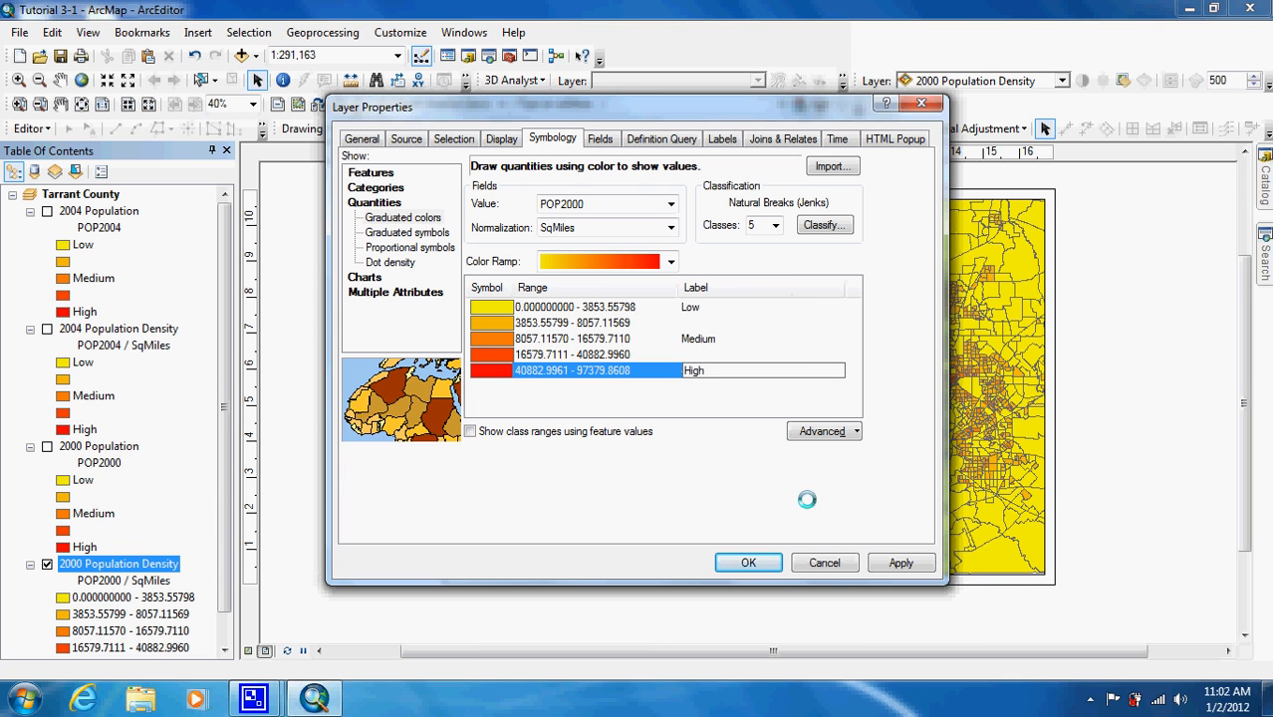
{"action": "left_click", "coordinate": [745, 561]}
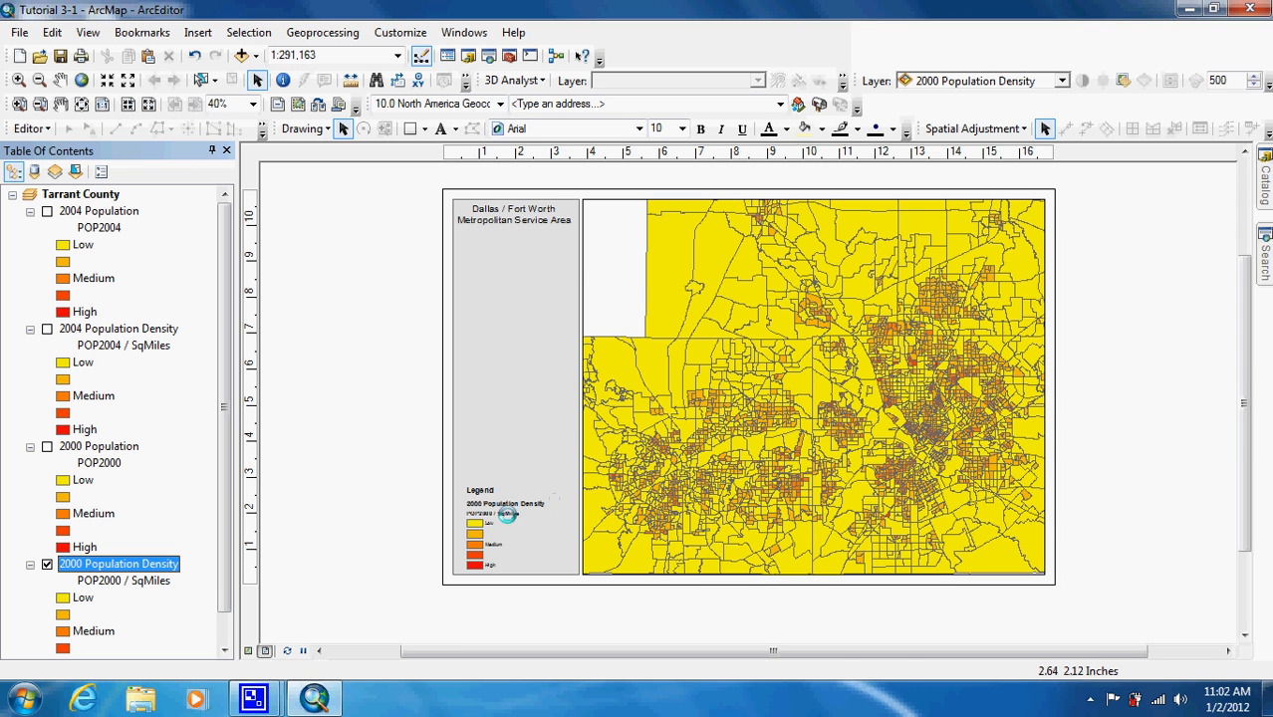
Step: Switch to data view and fit all the tracts in the map display at a scale of 1:750,000
{"action": "left_click", "coordinate": [249, 651]}
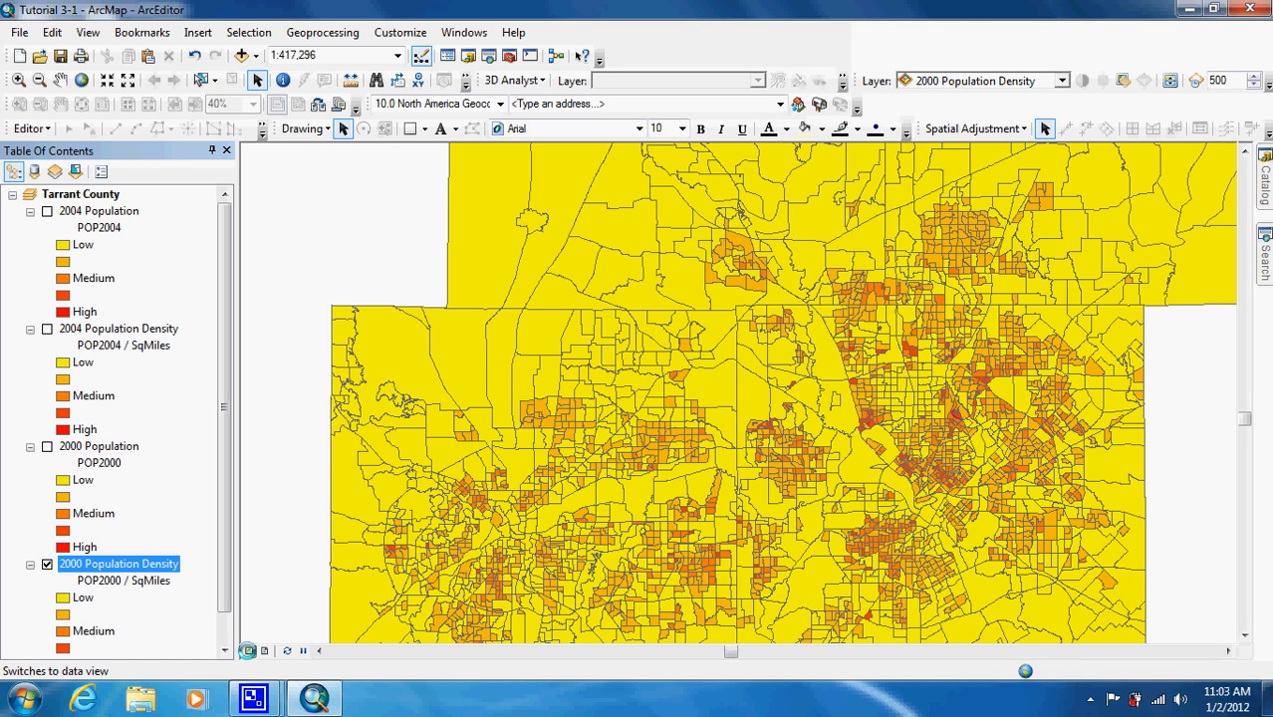
{"action": "left_click", "coordinate": [163, 81]}
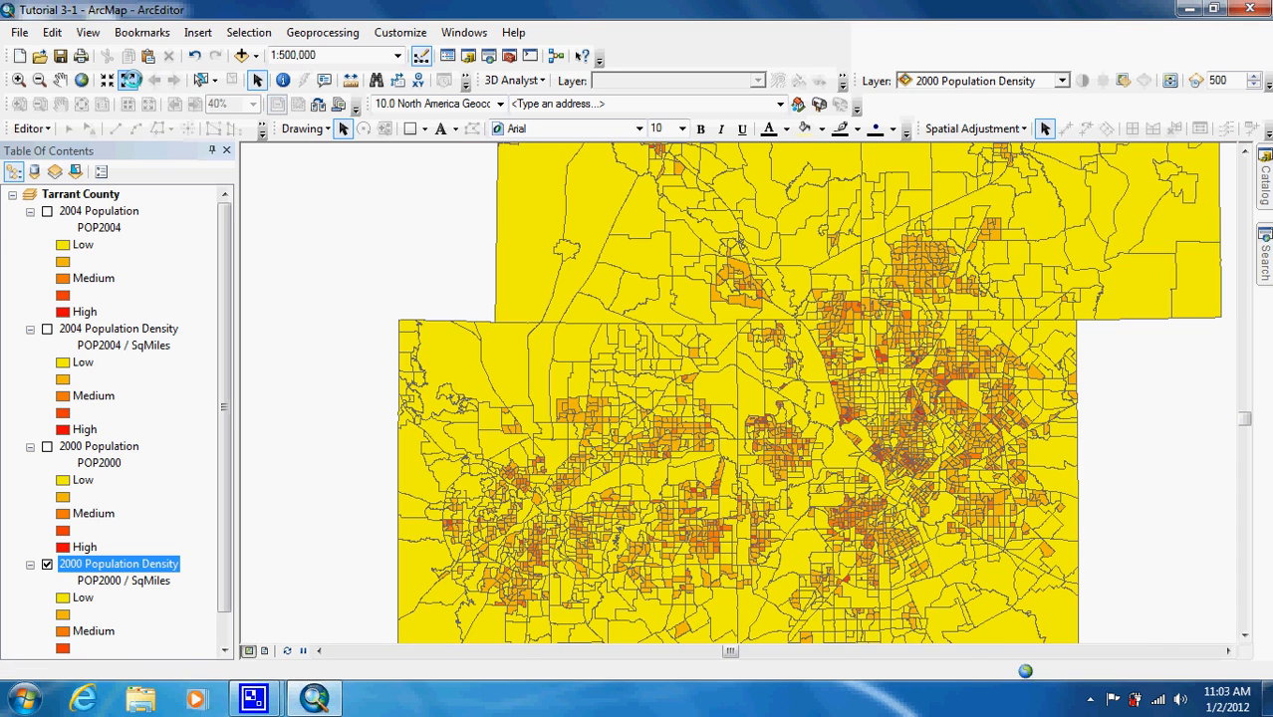
{"action": "left_click", "coordinate": [130, 81]}
{"action": "left_click", "coordinate": [130, 81]}
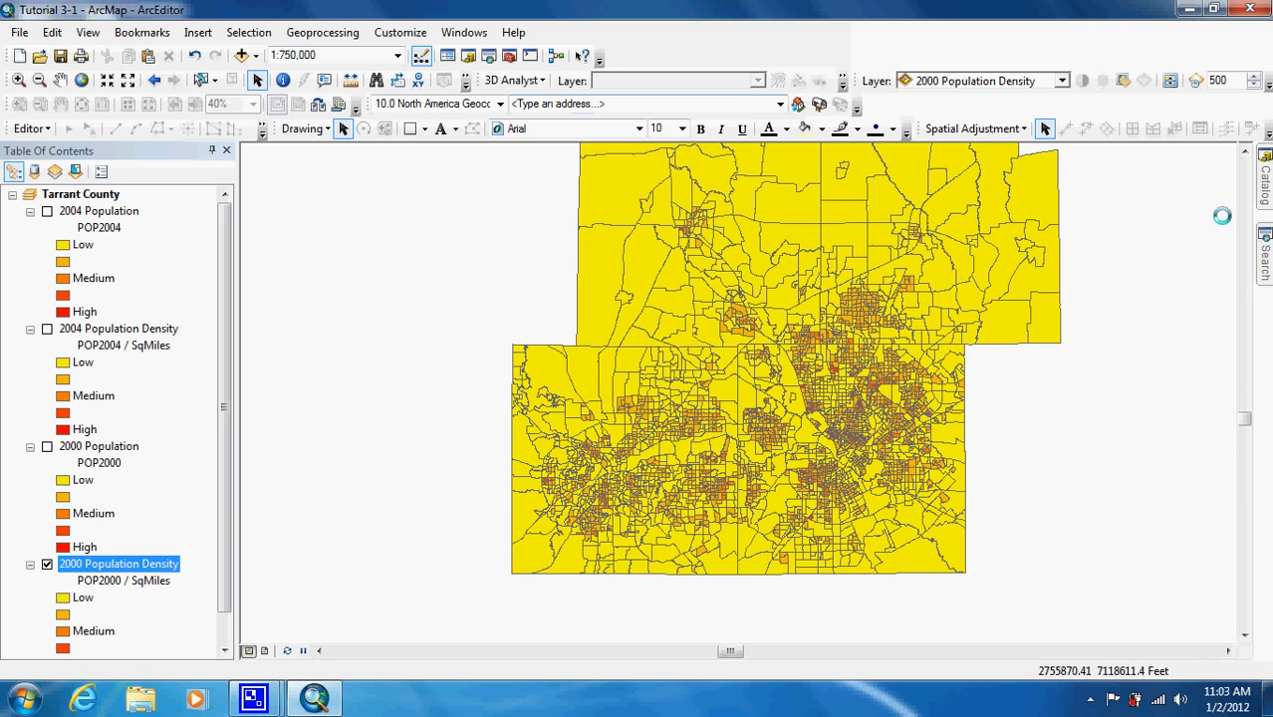
{"action": "left_click", "coordinate": [1244, 151]}
{"action": "left_click", "coordinate": [1244, 151]}
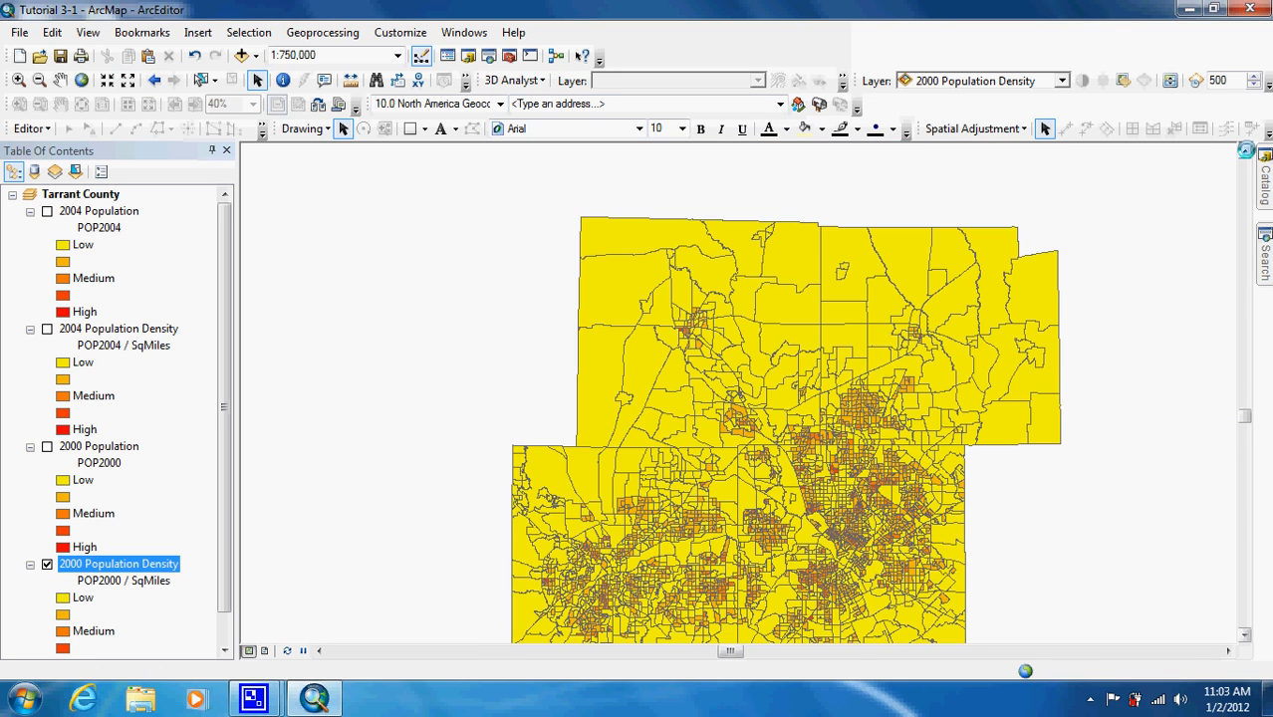
{"action": "left_click", "coordinate": [1248, 636]}
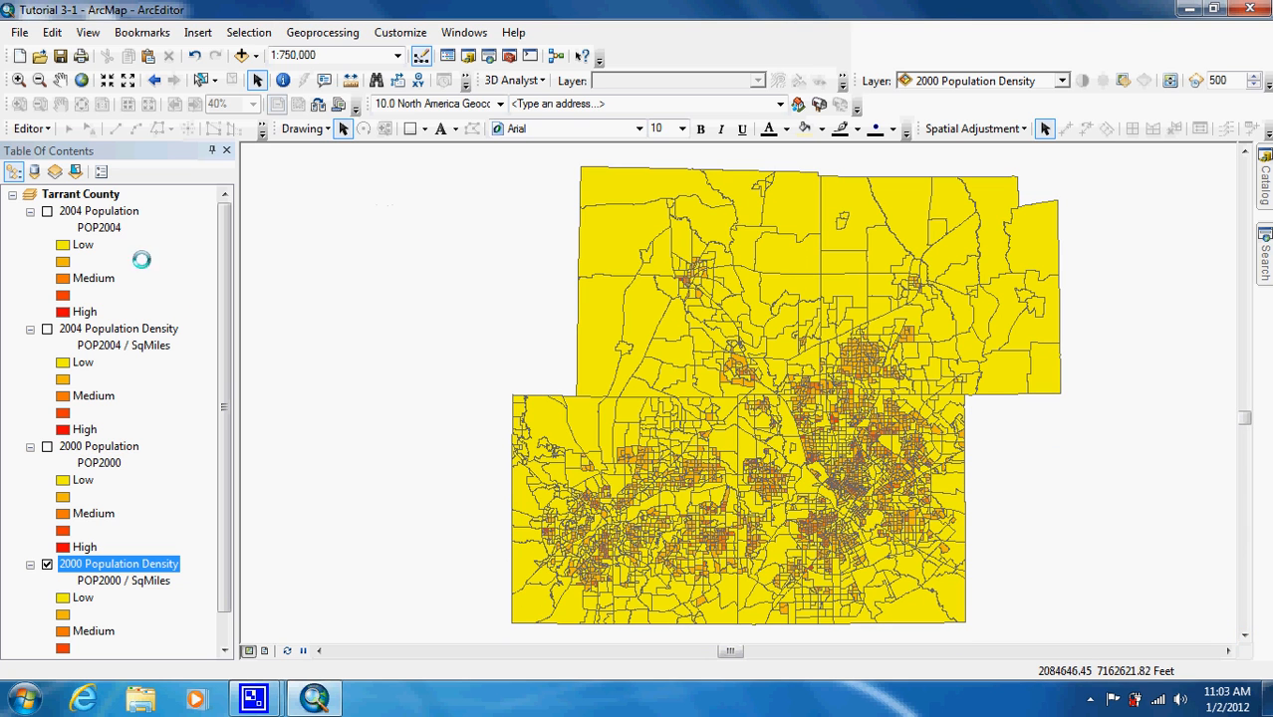
Step: Collapse both population density legends, hide the 2000 Population Density layer, and display the 2000 Population and 2004 Population layers
{"action": "left_click", "coordinate": [30, 563]}
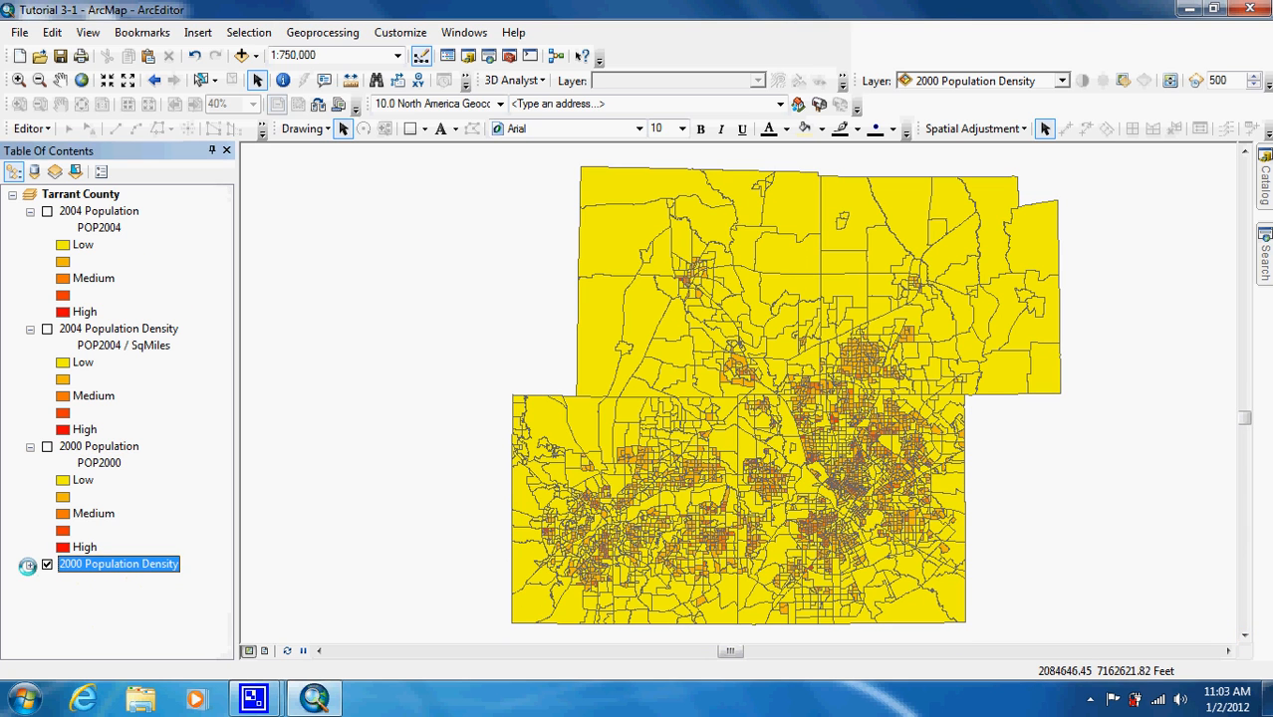
{"action": "left_click", "coordinate": [30, 329]}
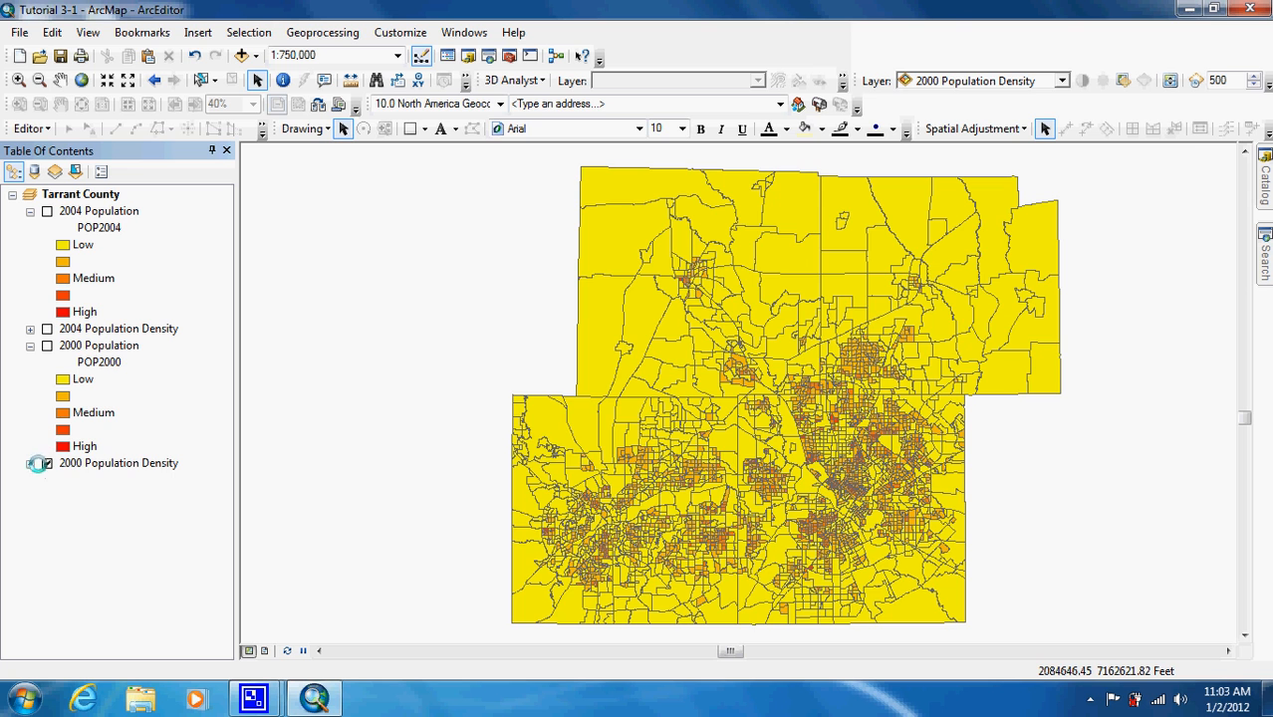
{"action": "left_click", "coordinate": [46, 463]}
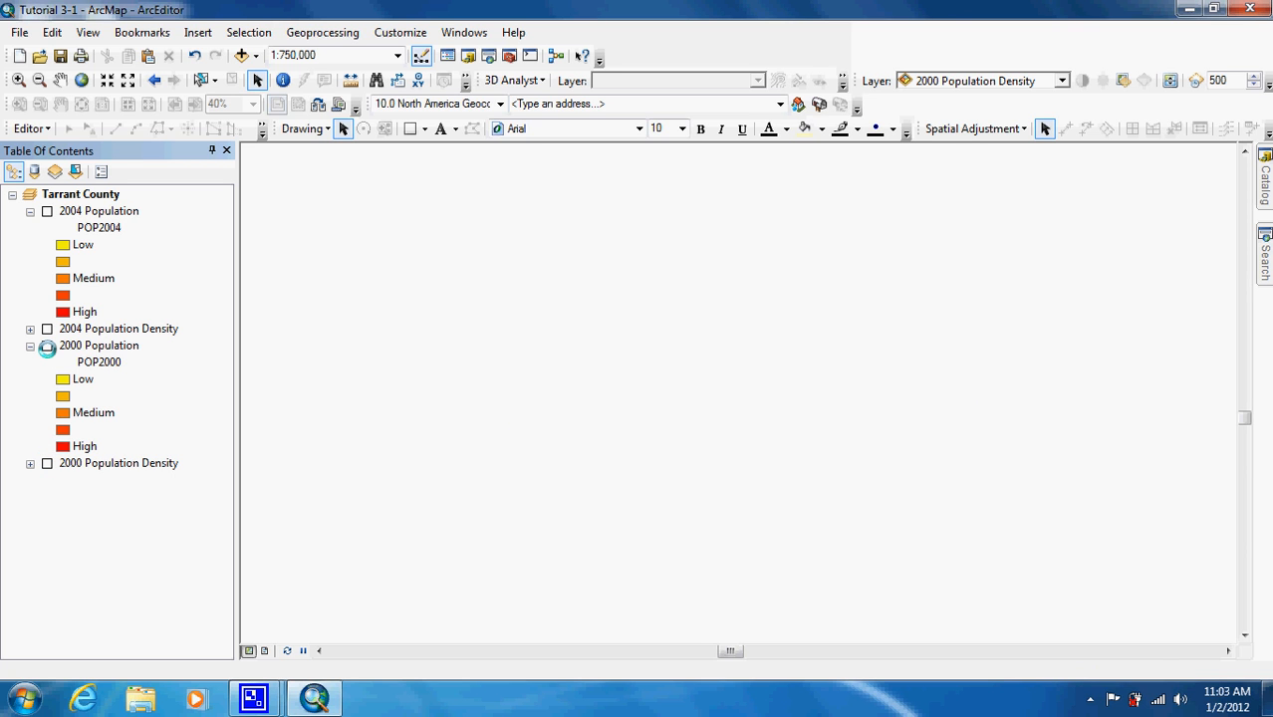
{"action": "left_click", "coordinate": [47, 345]}
{"action": "left_click", "coordinate": [46, 212]}
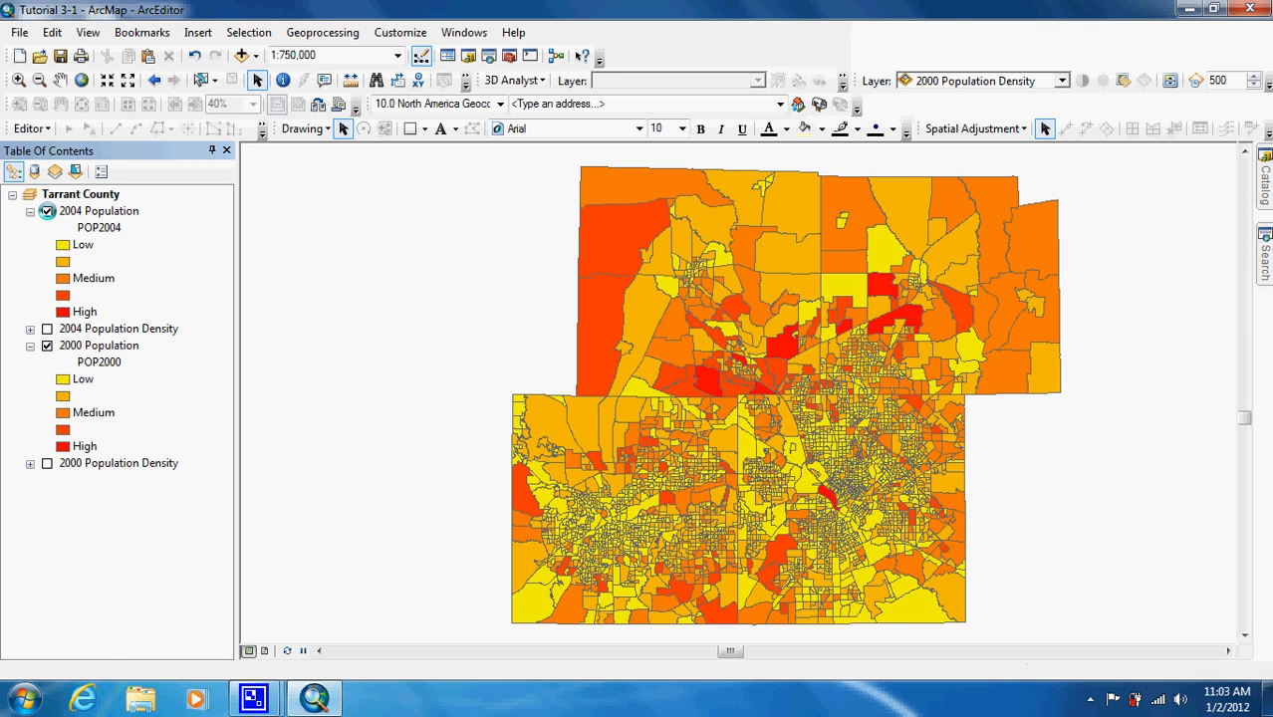
Step: Reorder the layers so 2000 Population is first and 2000 Population Density sits directly below it, above both 2004 layers
{"action": "left_click", "coordinate": [107, 345]}
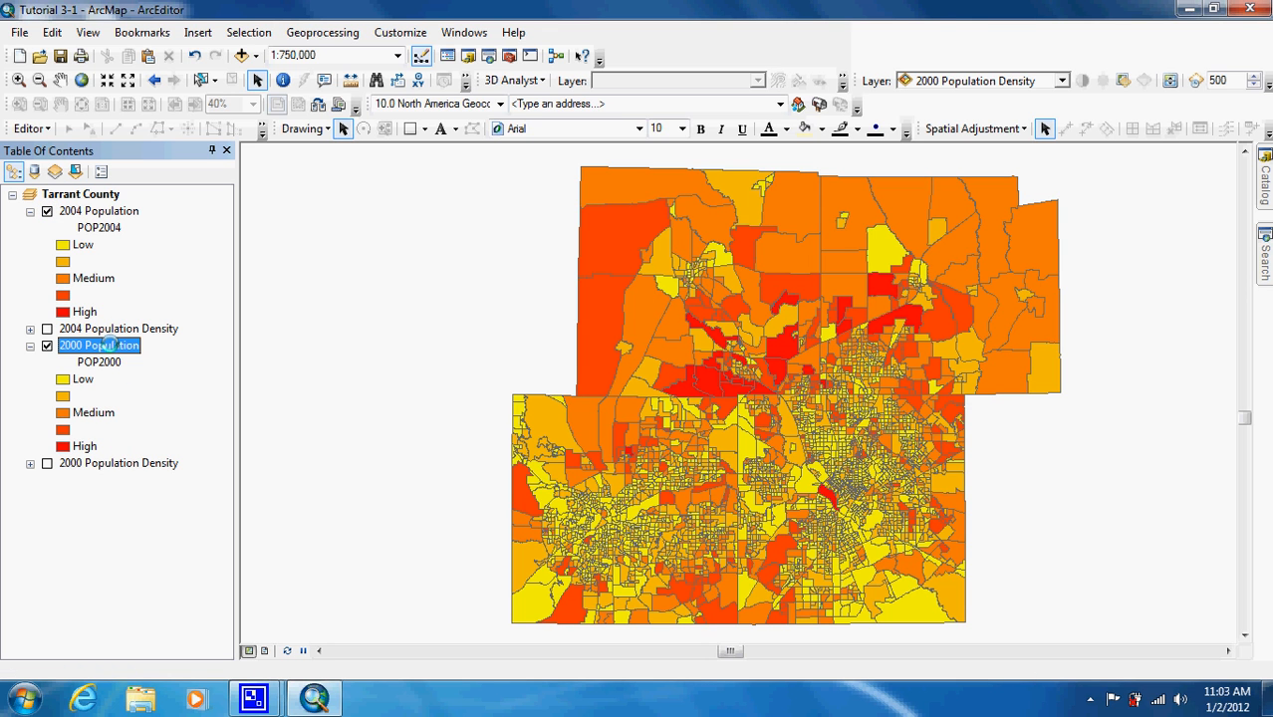
{"action": "left_click_drag", "start_coordinate": [108, 345], "coordinate": [116, 193]}
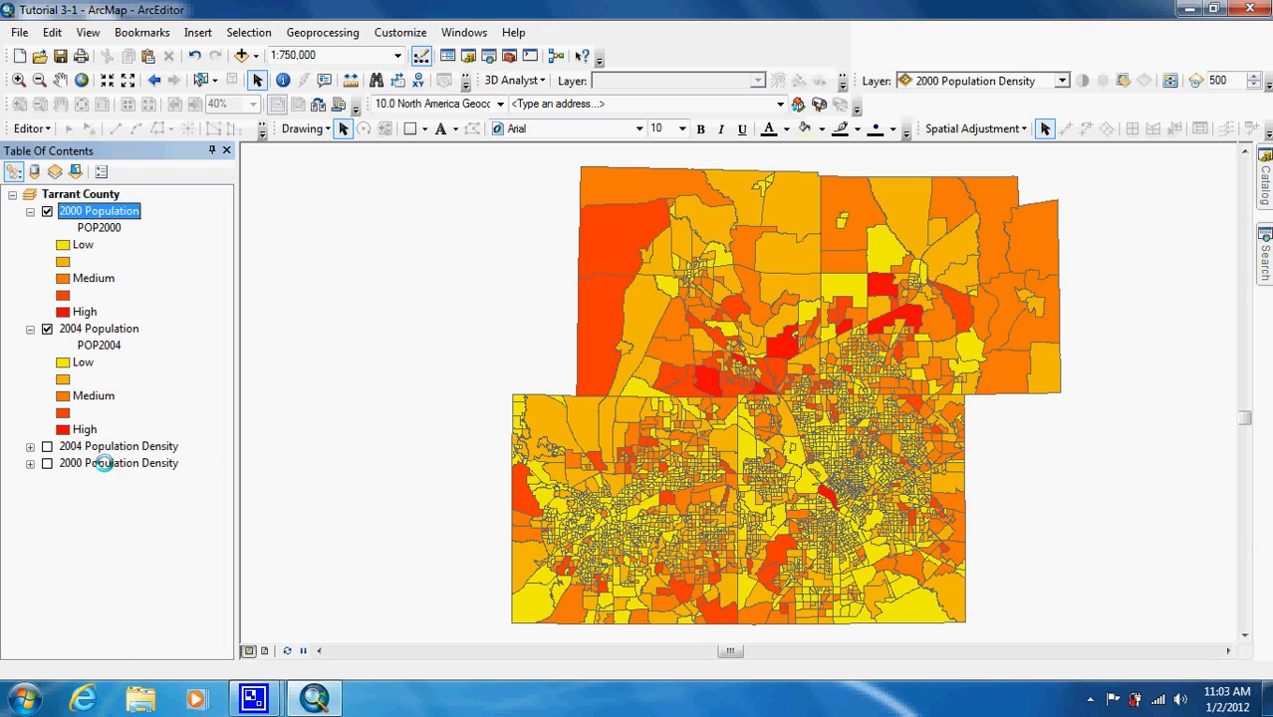
{"action": "left_click", "coordinate": [104, 465]}
{"action": "left_click_drag", "start_coordinate": [105, 465], "coordinate": [110, 317]}
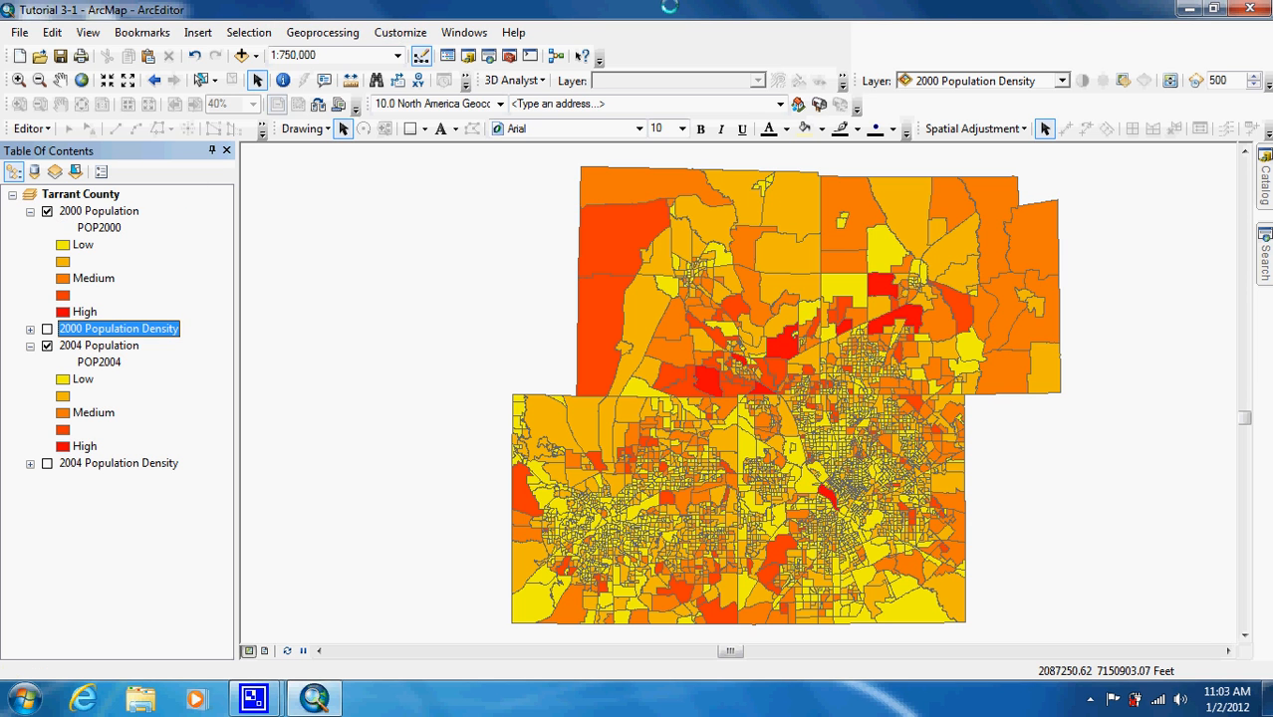
Step: Turn the Effects toolbar off and back on
{"action": "left_click", "coordinate": [403, 33]}
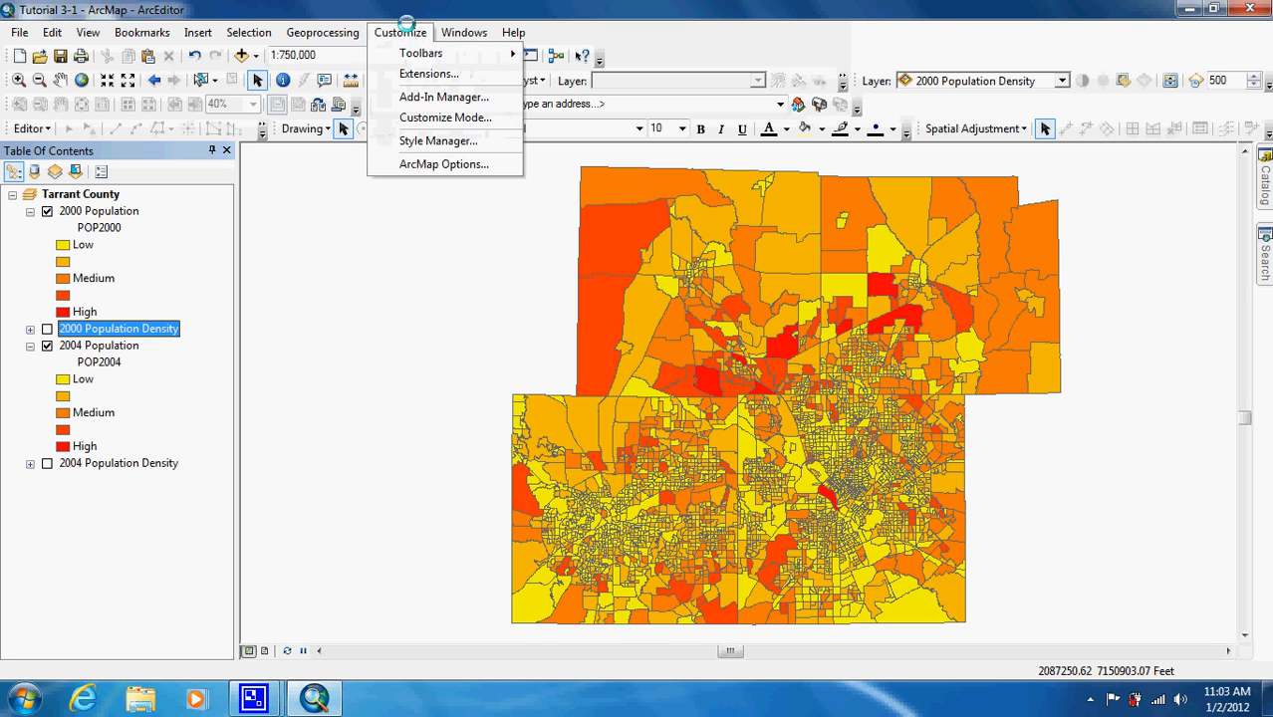
{"action": "mouse_move", "coordinate": [414, 48]}
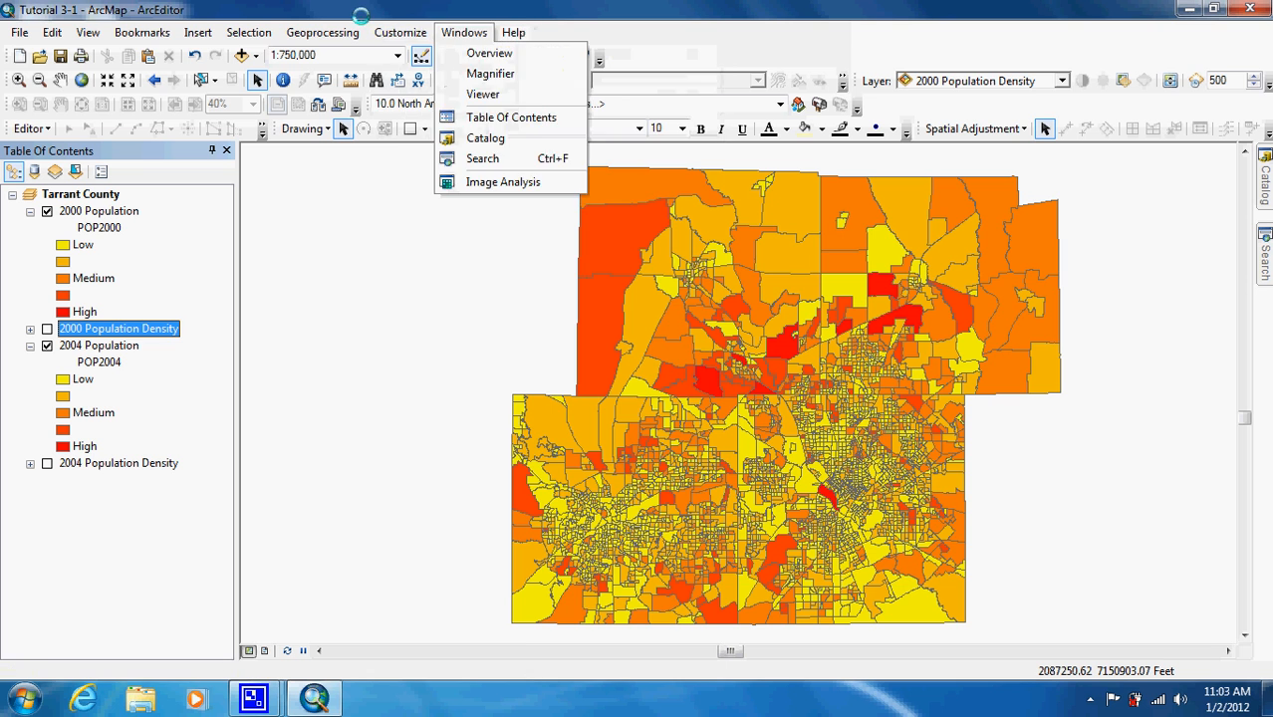
{"action": "mouse_move", "coordinate": [400, 32]}
{"action": "mouse_move", "coordinate": [418, 53]}
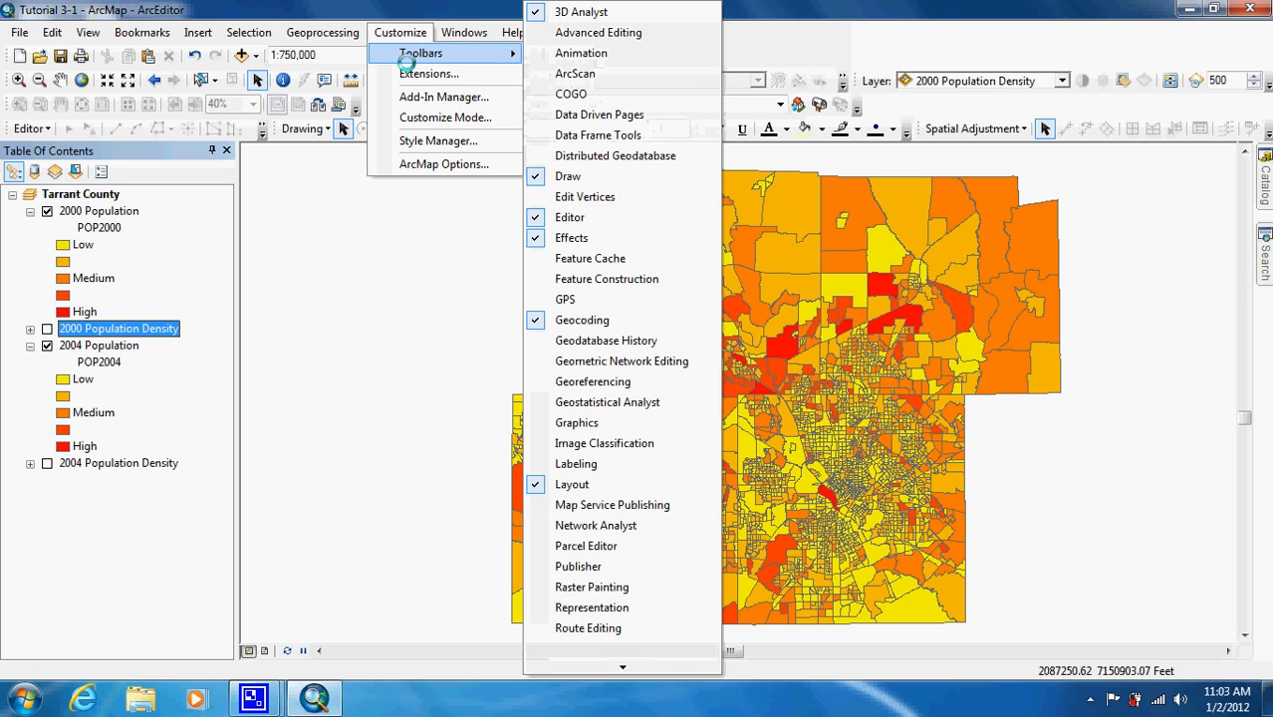
{"action": "left_click", "coordinate": [571, 237]}
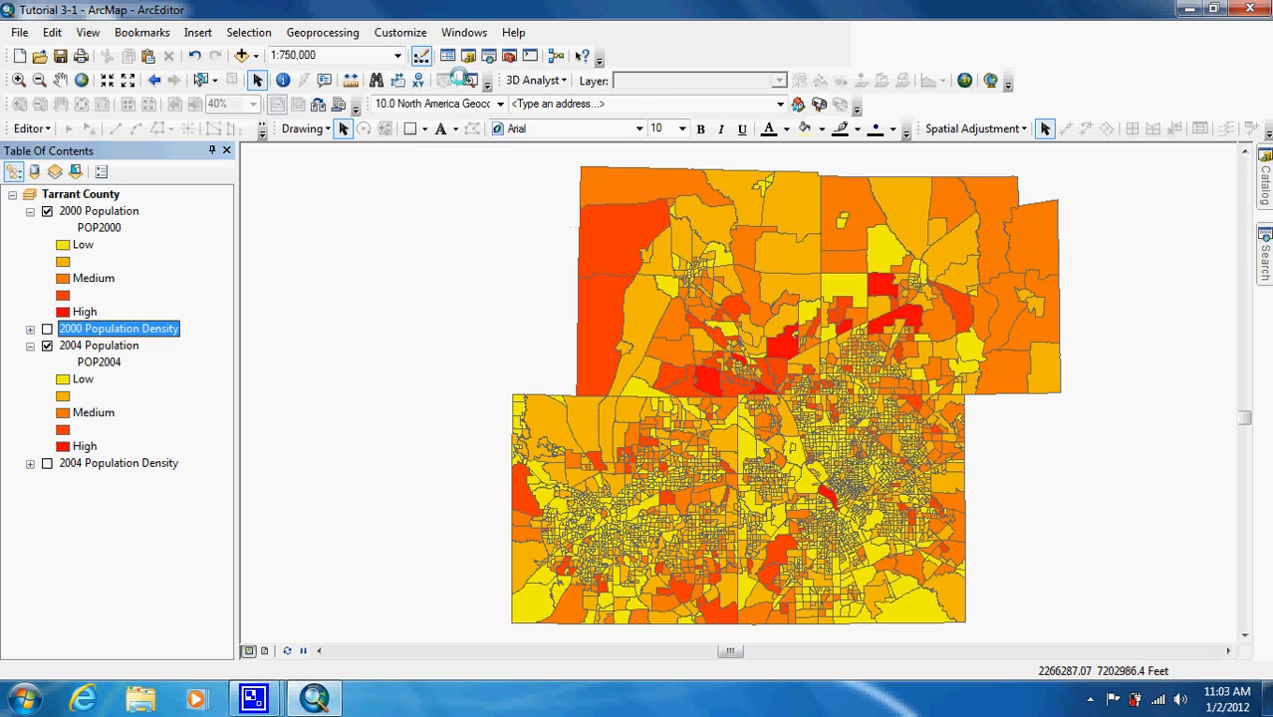
{"action": "left_click", "coordinate": [403, 32]}
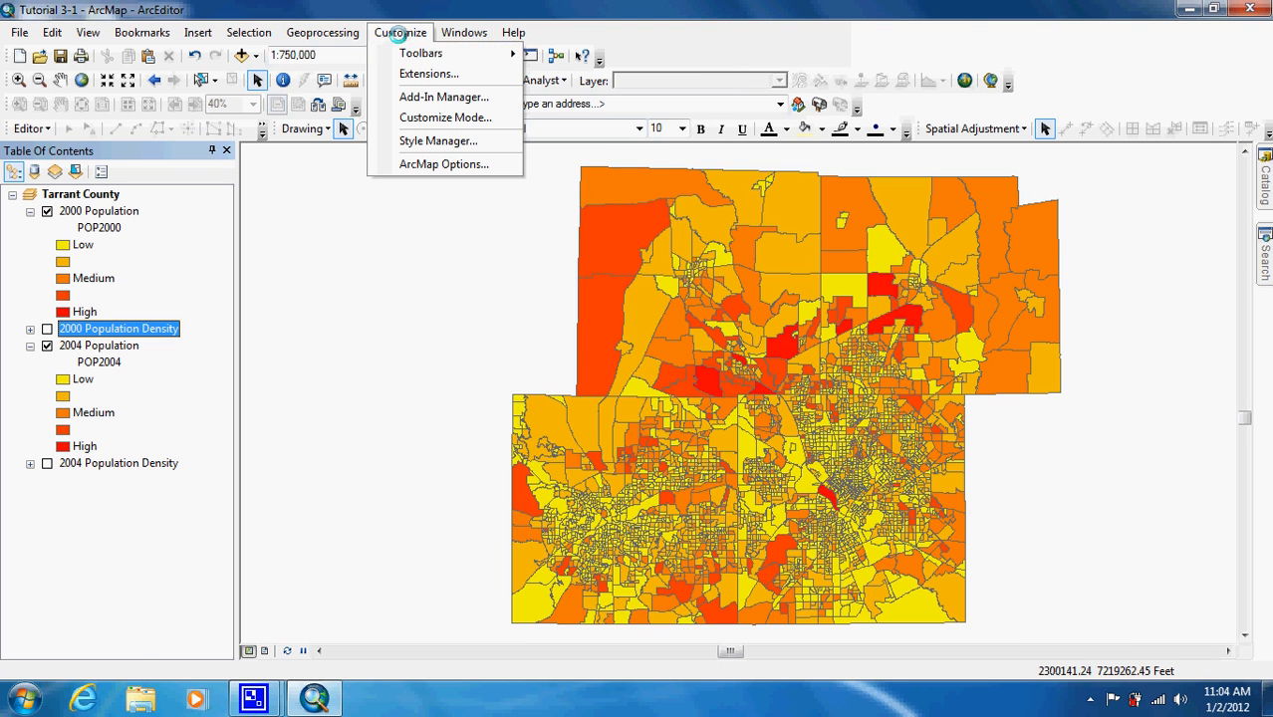
{"action": "mouse_move", "coordinate": [424, 53]}
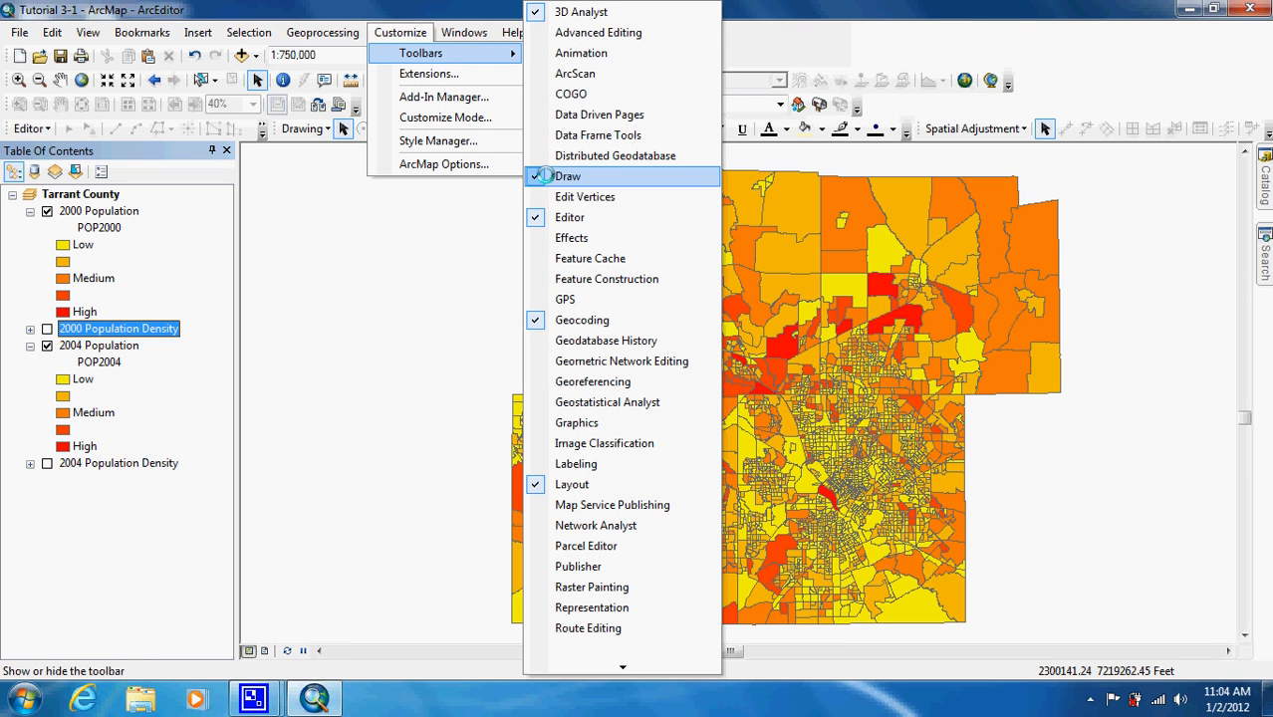
{"action": "left_click", "coordinate": [566, 237]}
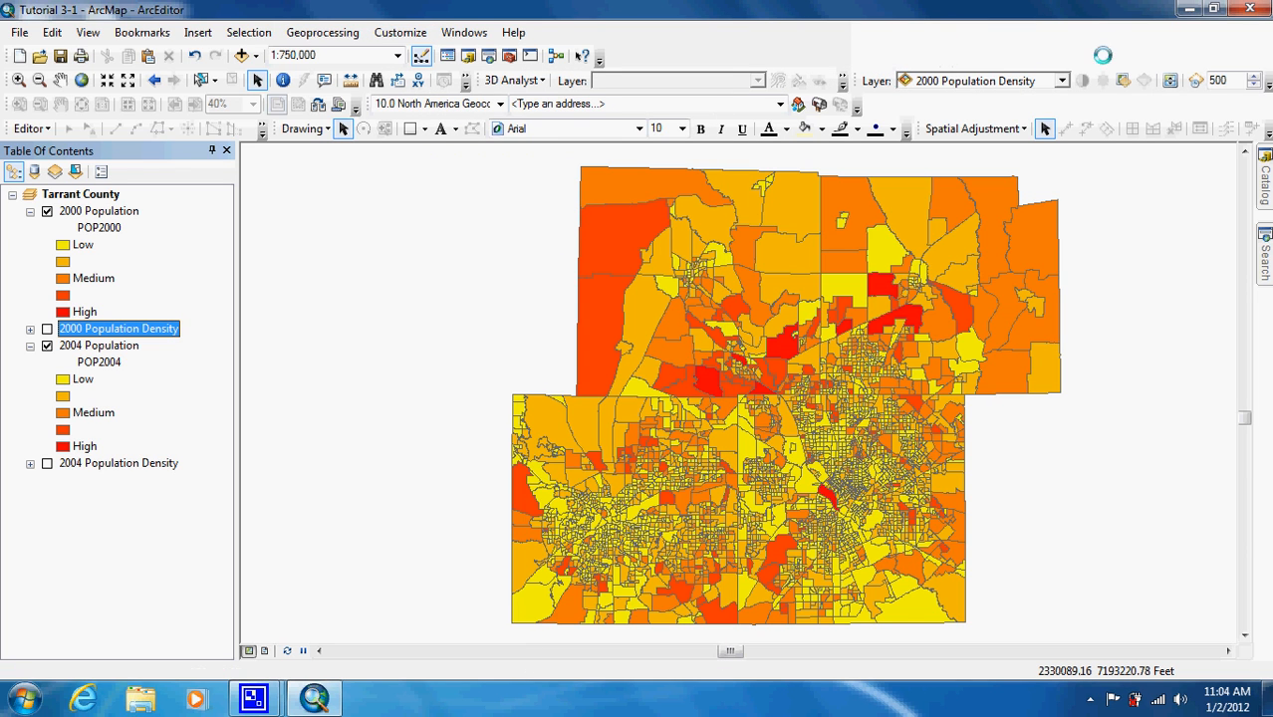
Step: Set the effects layer to 2000 Population and activate Swipe Layer to compare it with 2004 Population
{"action": "left_click", "coordinate": [1060, 80]}
{"action": "left_click", "coordinate": [1021, 96]}
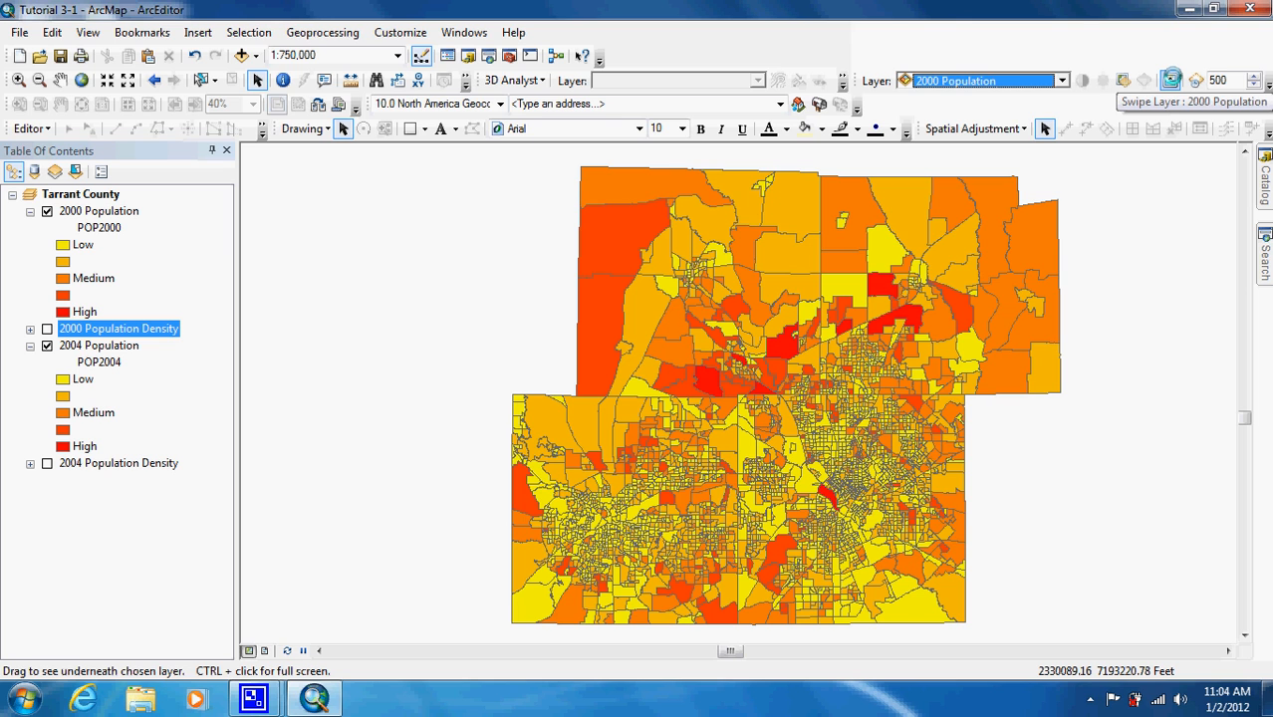
{"action": "left_click", "coordinate": [1170, 80]}
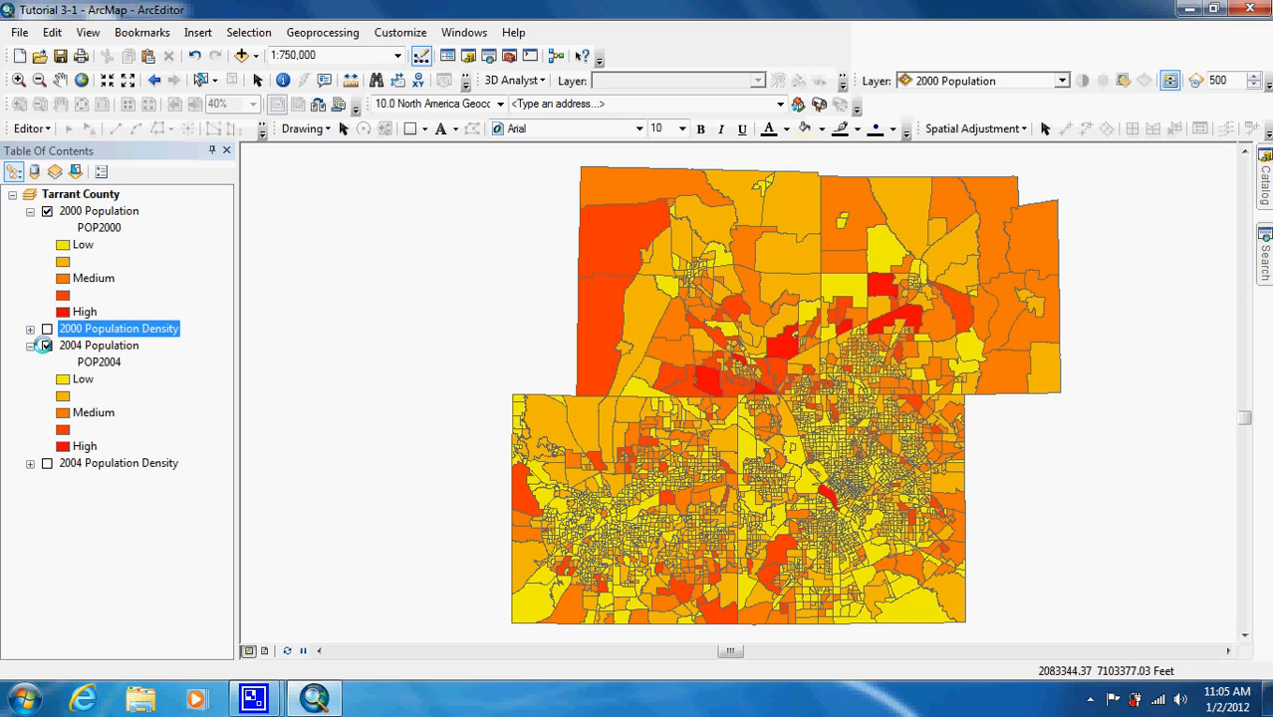
Step: Hide both population layers and display the 2000 and 2004 Population Density layers
{"action": "left_click", "coordinate": [45, 344]}
{"action": "left_click", "coordinate": [47, 212]}
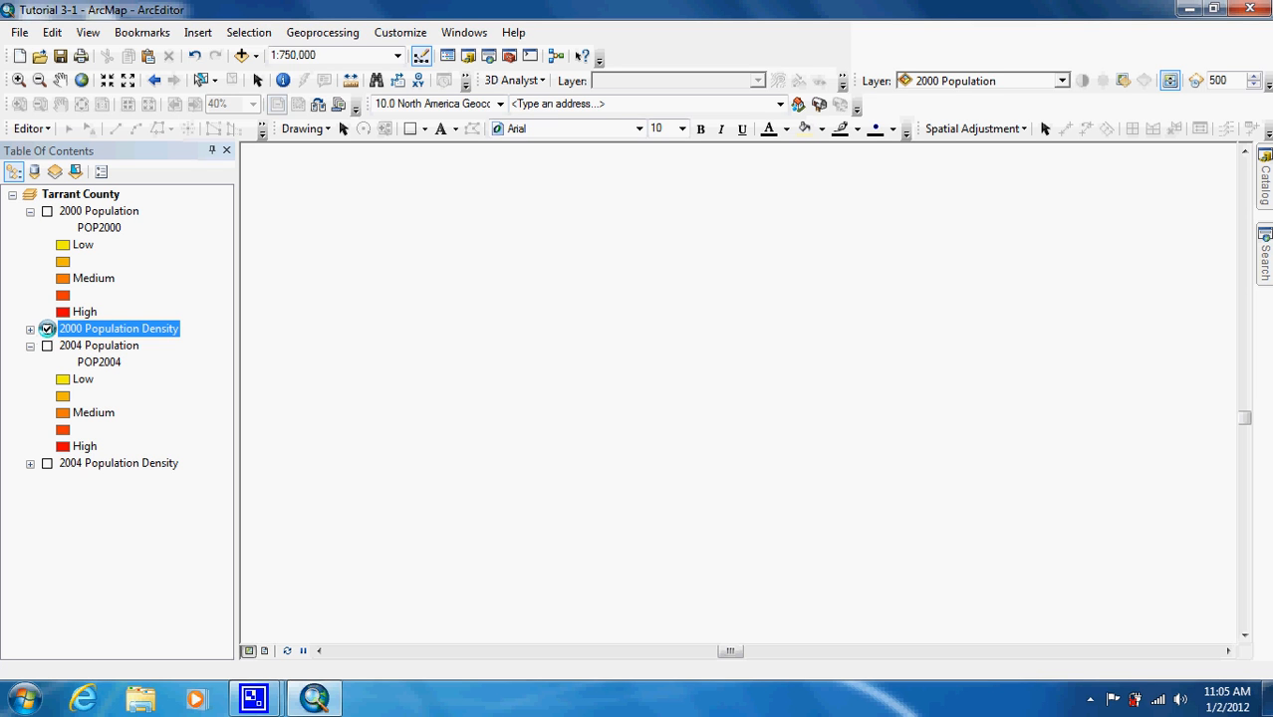
{"action": "left_click", "coordinate": [46, 463]}
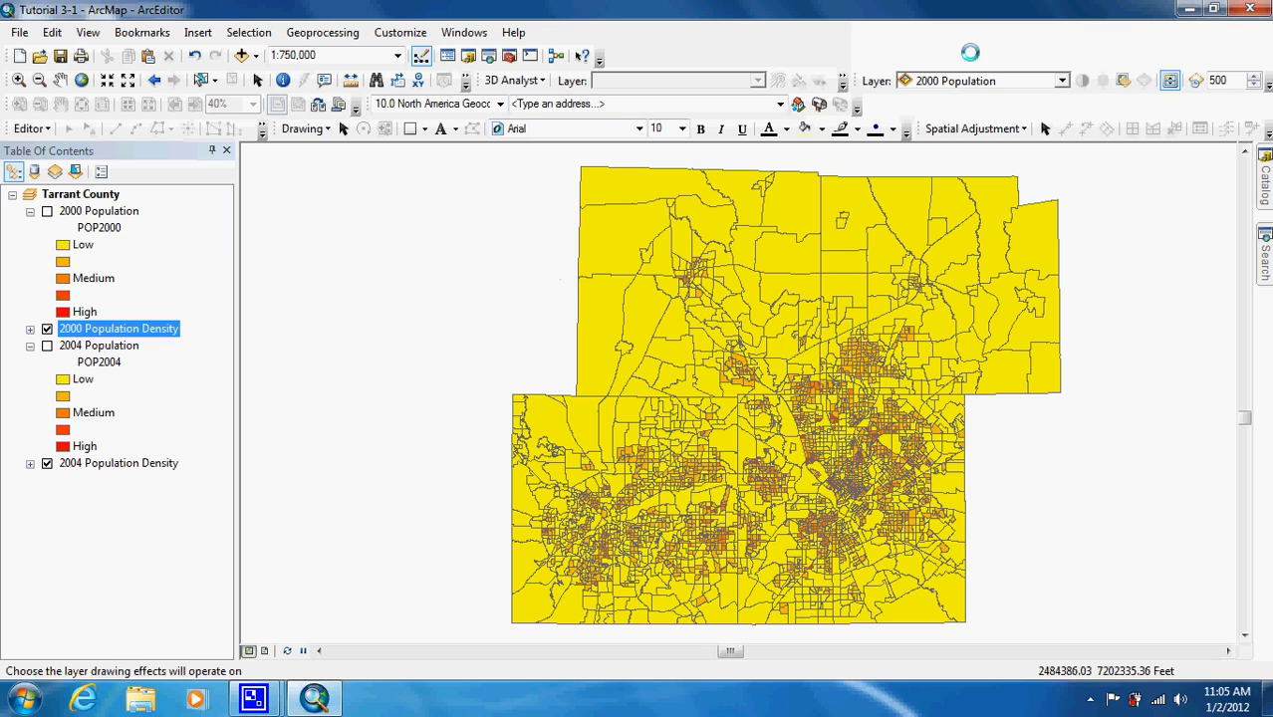
Step: Set the effects layer to 2000 Population Density and swipe it across the map to compare it with 2004 Population Density
{"action": "left_click", "coordinate": [1058, 77]}
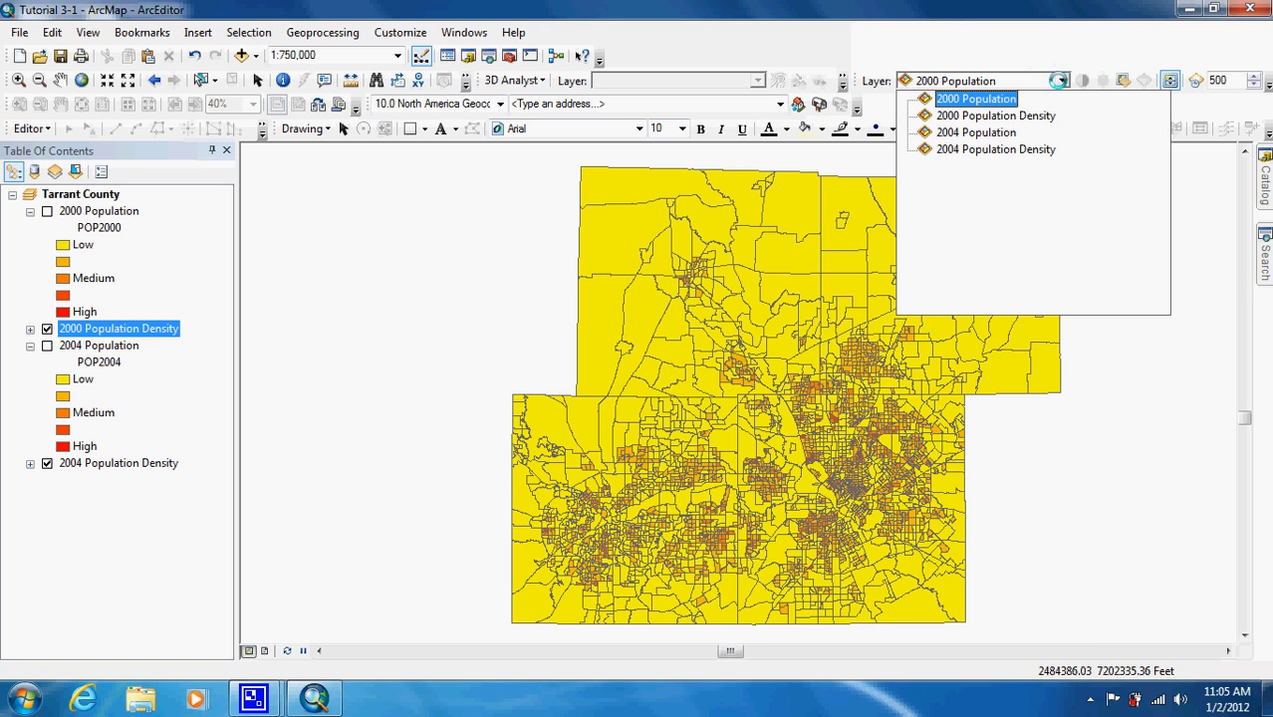
{"action": "left_click", "coordinate": [951, 116]}
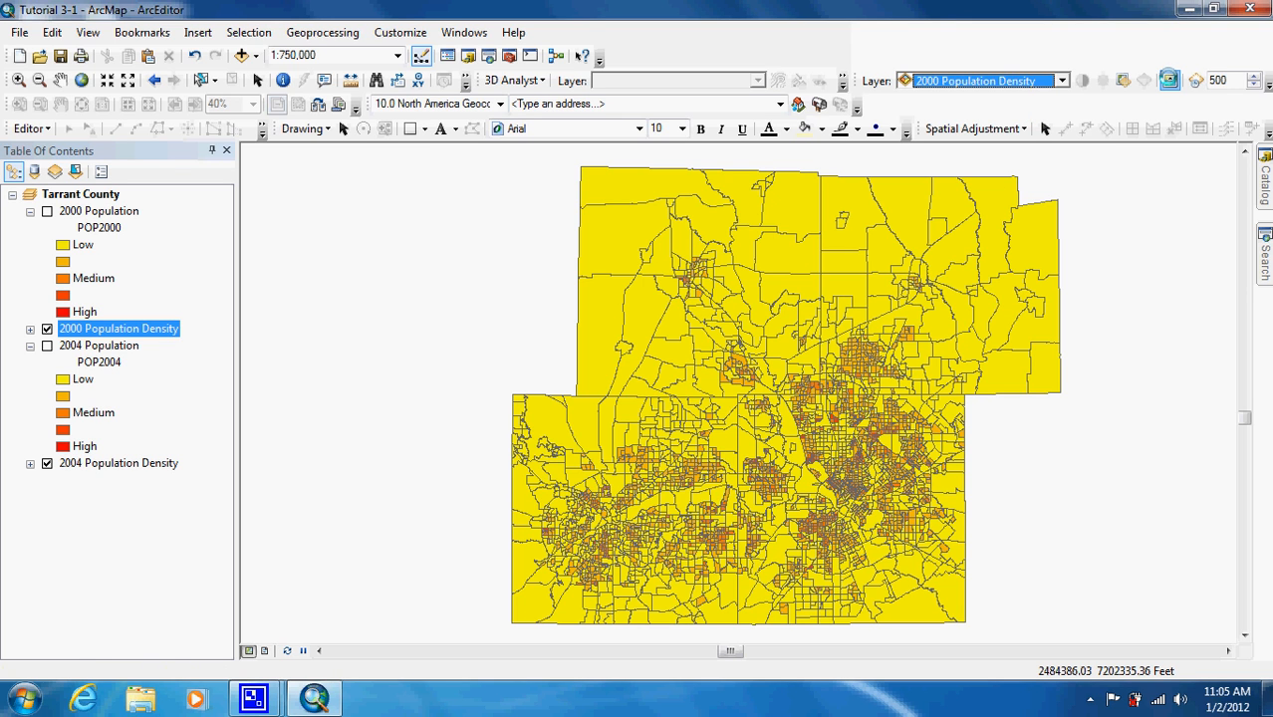
{"action": "left_click", "coordinate": [1170, 81]}
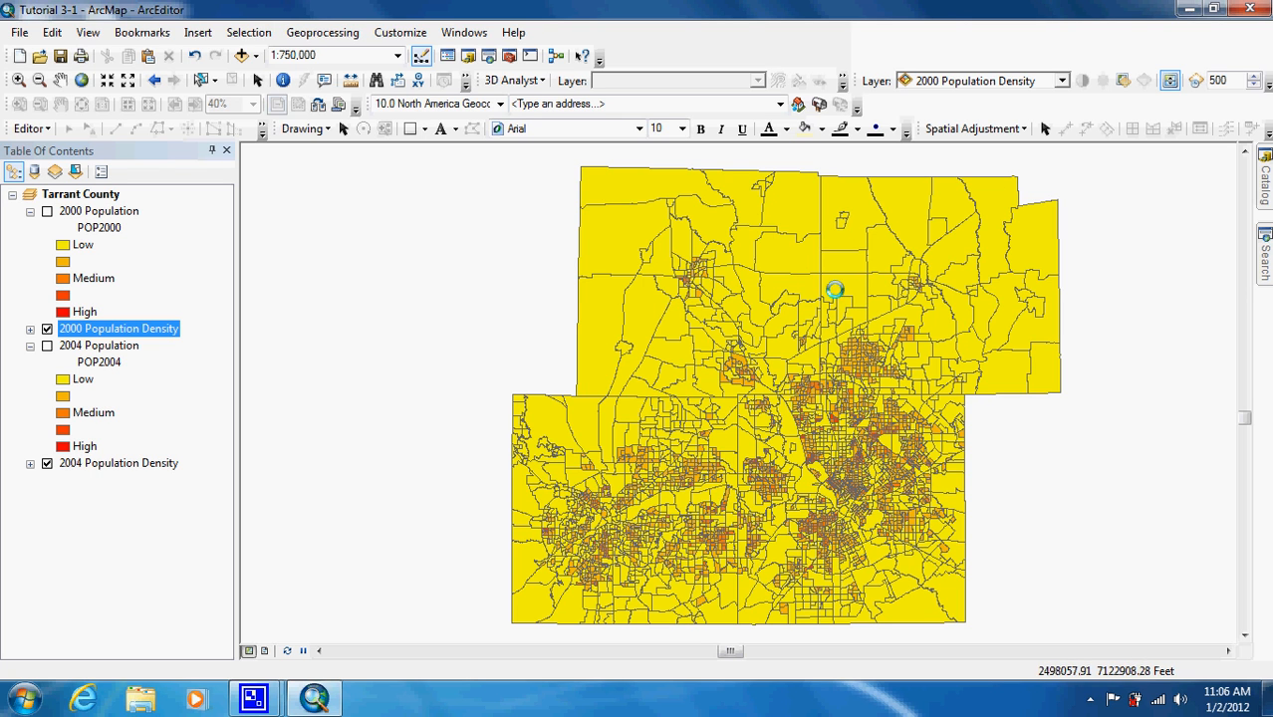
{"action": "left_click_drag", "start_coordinate": [449, 389], "coordinate": [1108, 400]}
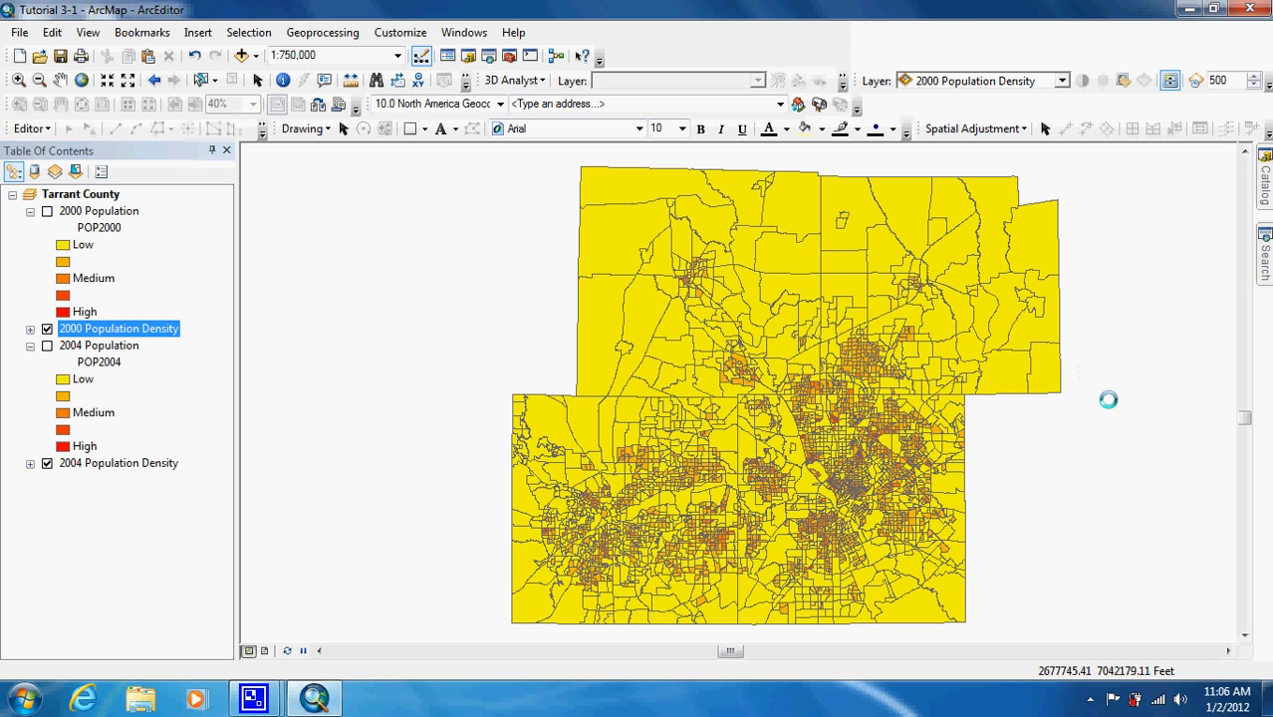